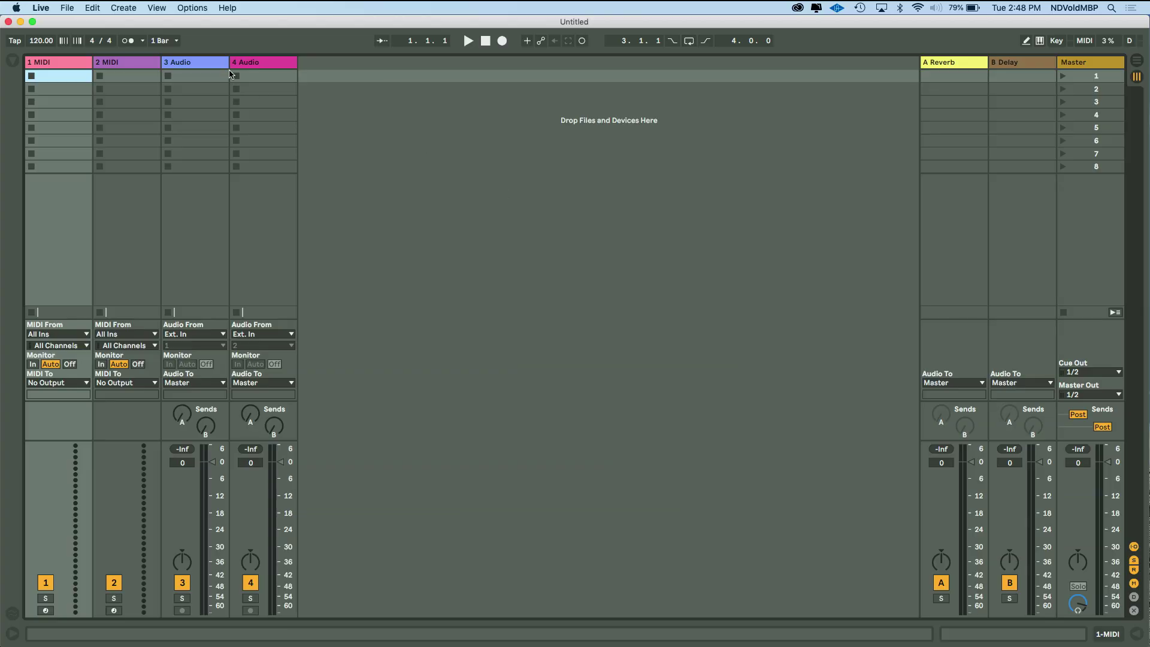
Open the Look/Feel page of the preferences.
left_click(40, 8)
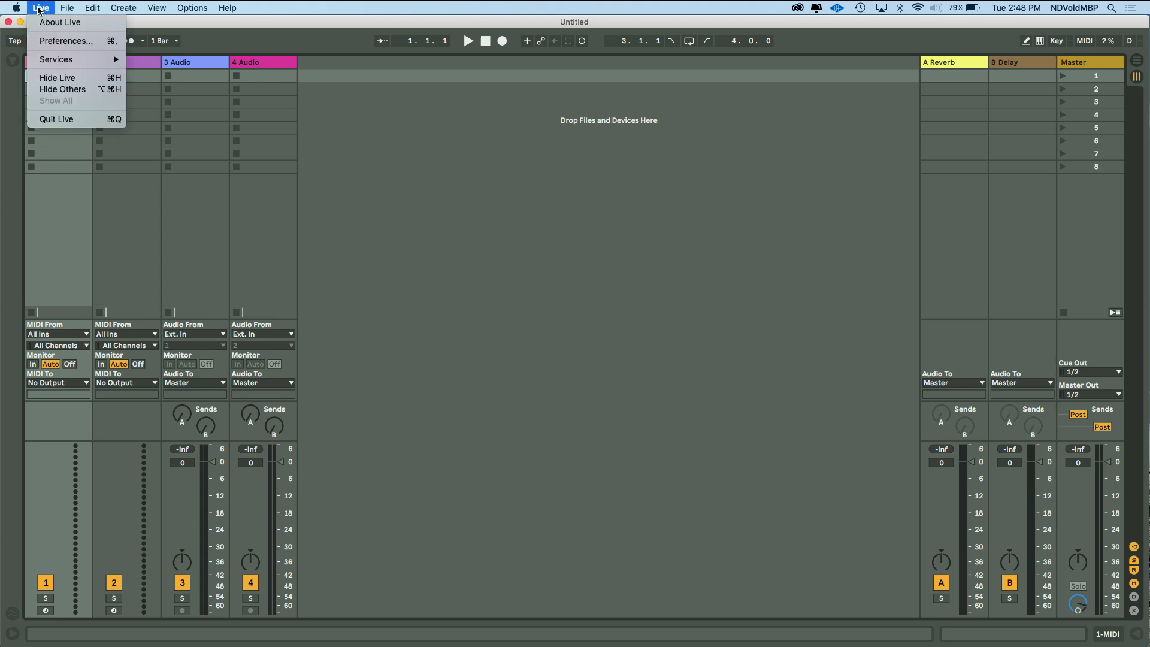
left_click(55, 41)
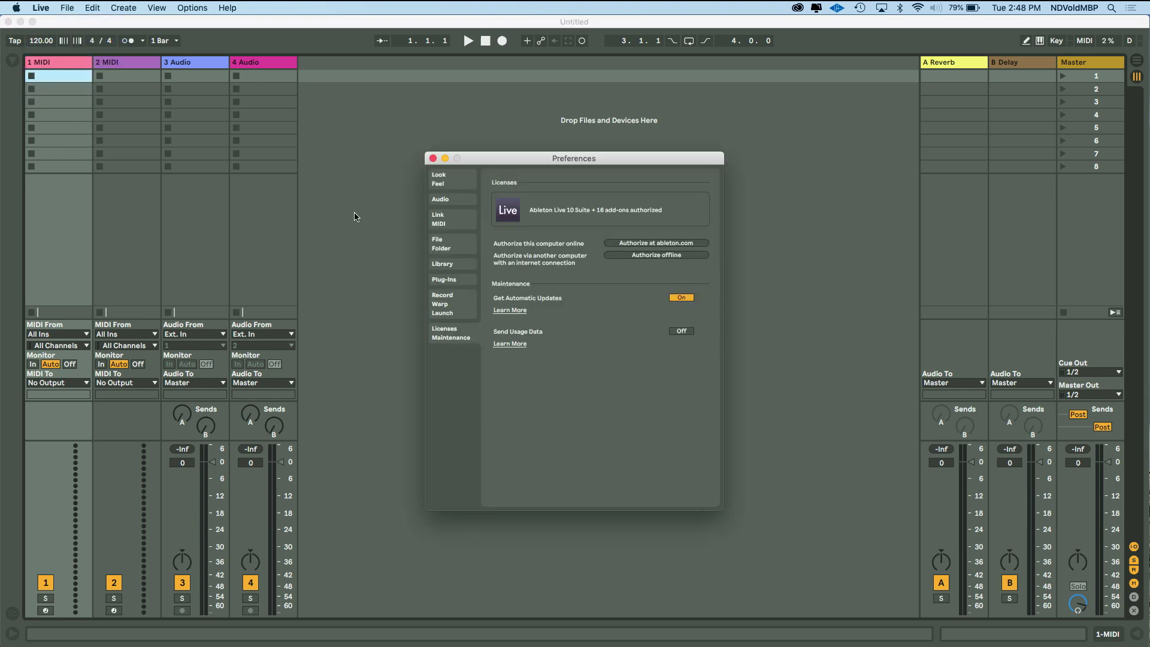
left_click(461, 188)
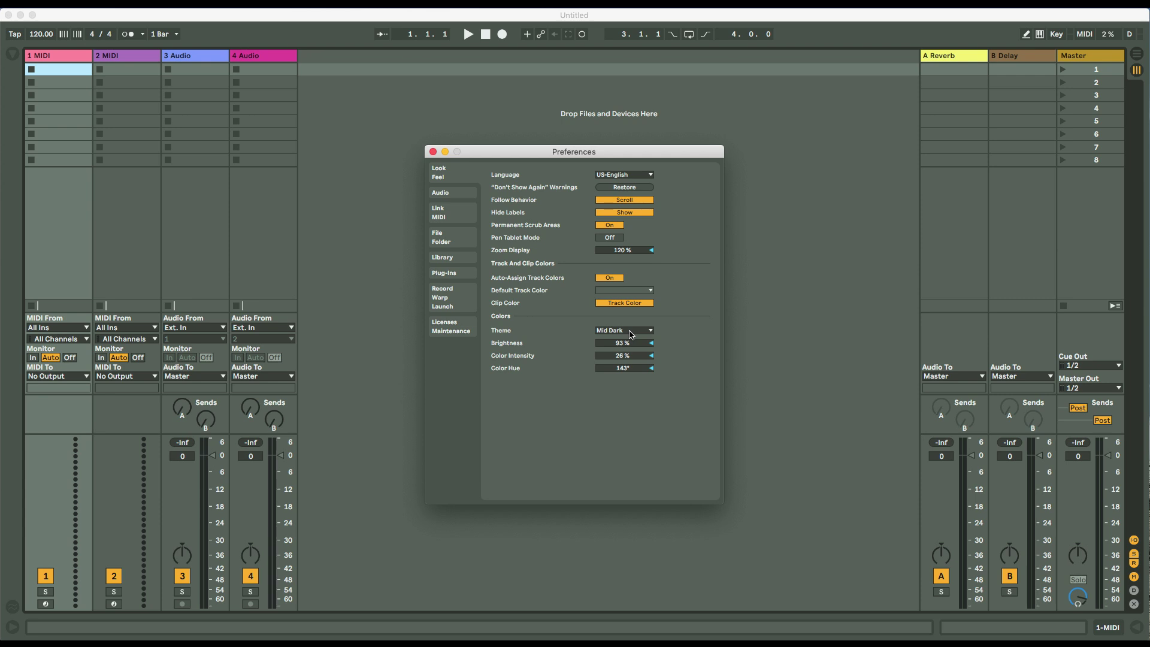
Try the Live 9, Dark, Mid Dark and Mid Light interface themes one after another.
left_click(630, 331)
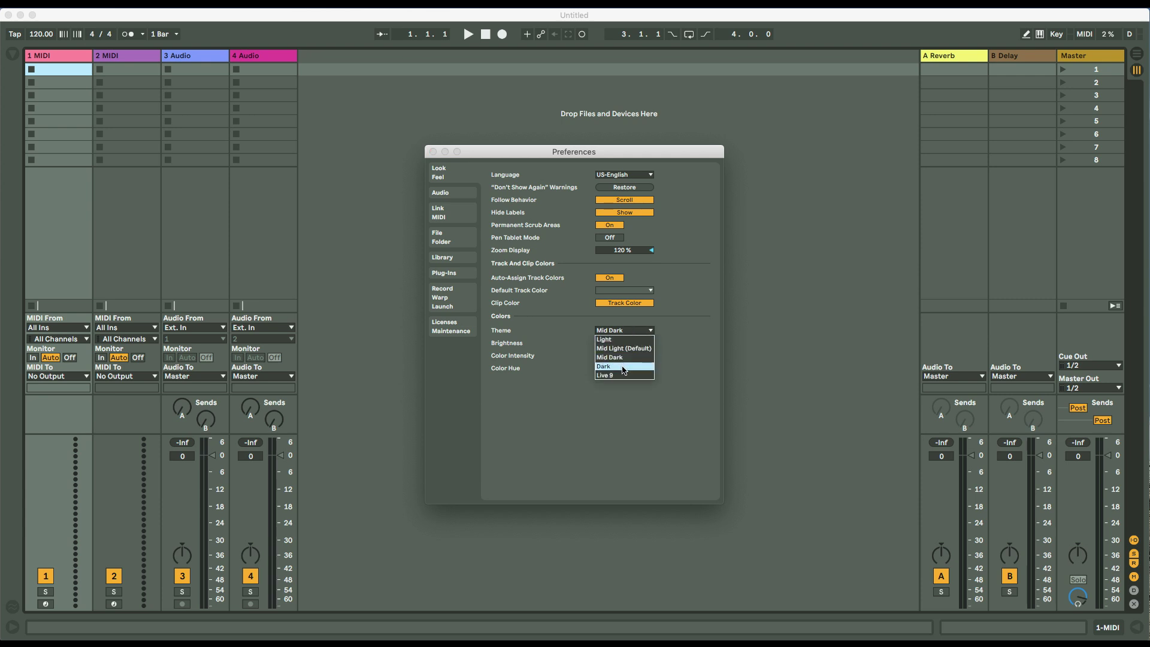
left_click(620, 374)
left_click(633, 333)
left_click(621, 370)
left_click(634, 332)
left_click(629, 358)
left_click(634, 332)
left_click(630, 348)
left_click(634, 332)
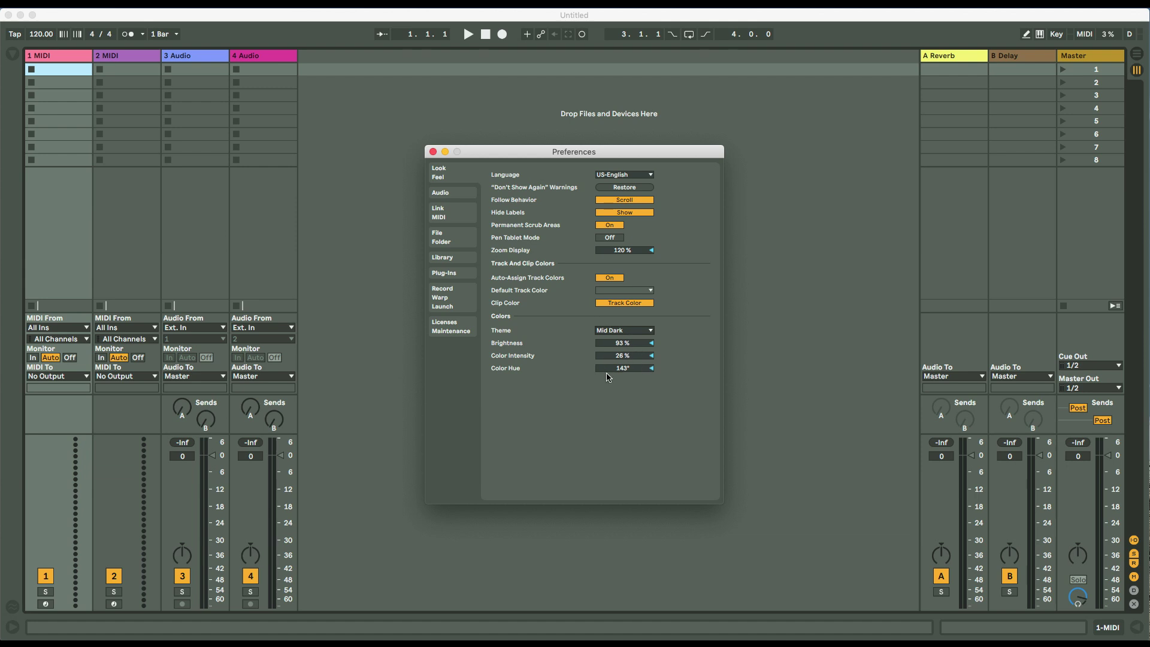
Set the audio input device to Universal Audio Thunderbolt in the audio preferences.
left_click(455, 195)
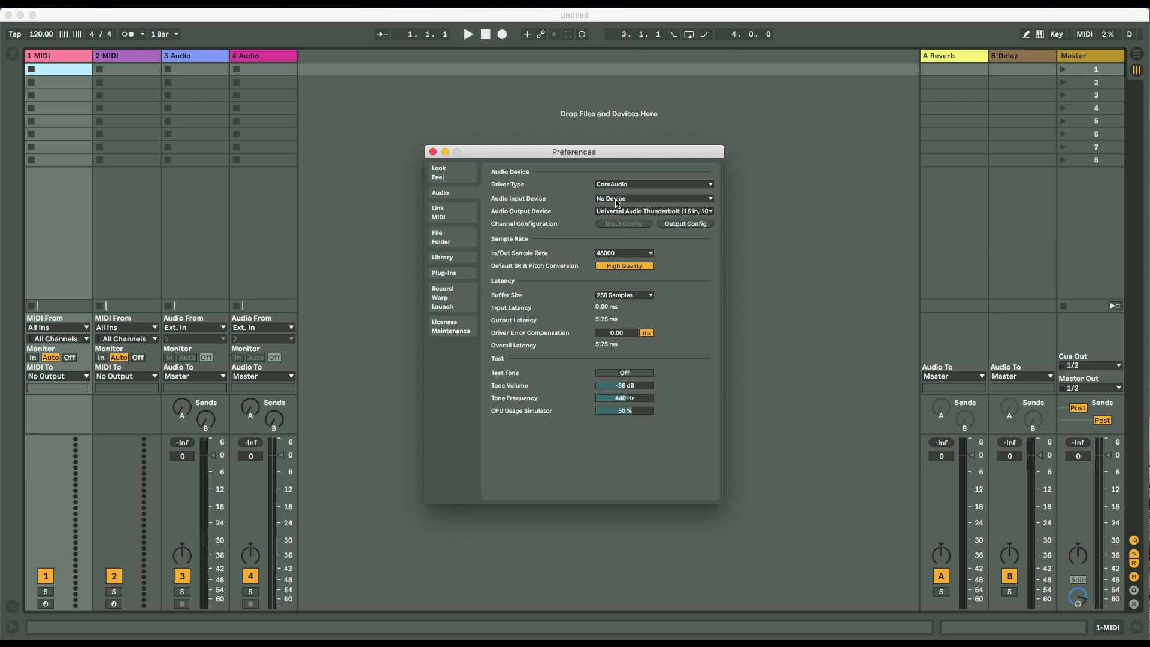
left_click(619, 200)
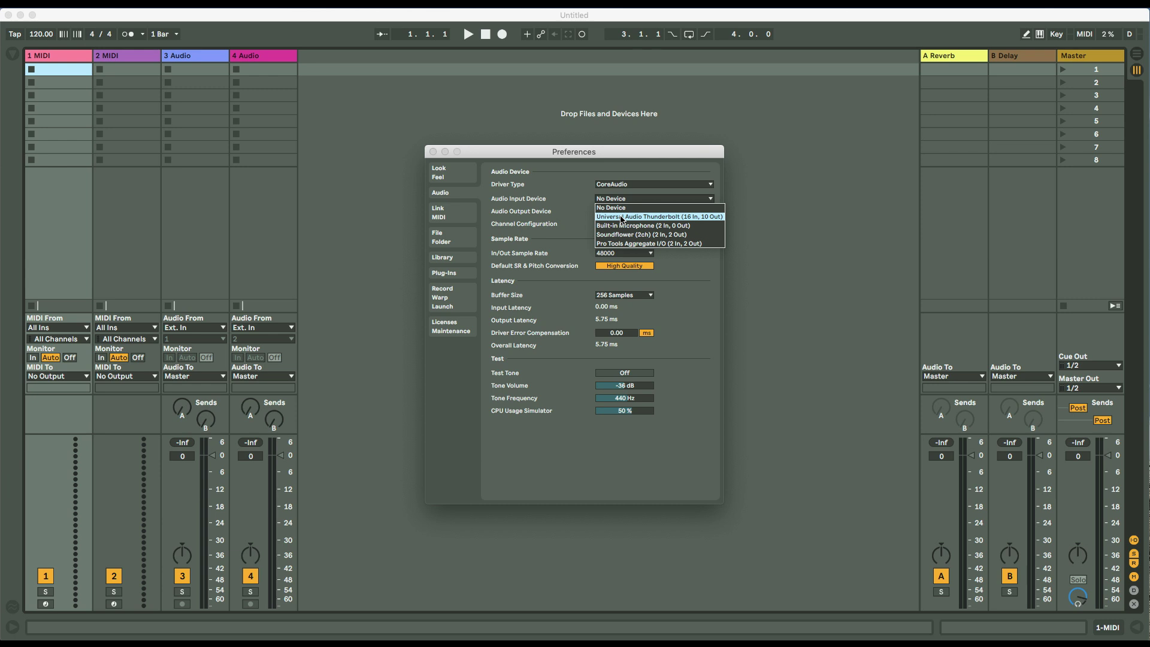
left_click(620, 218)
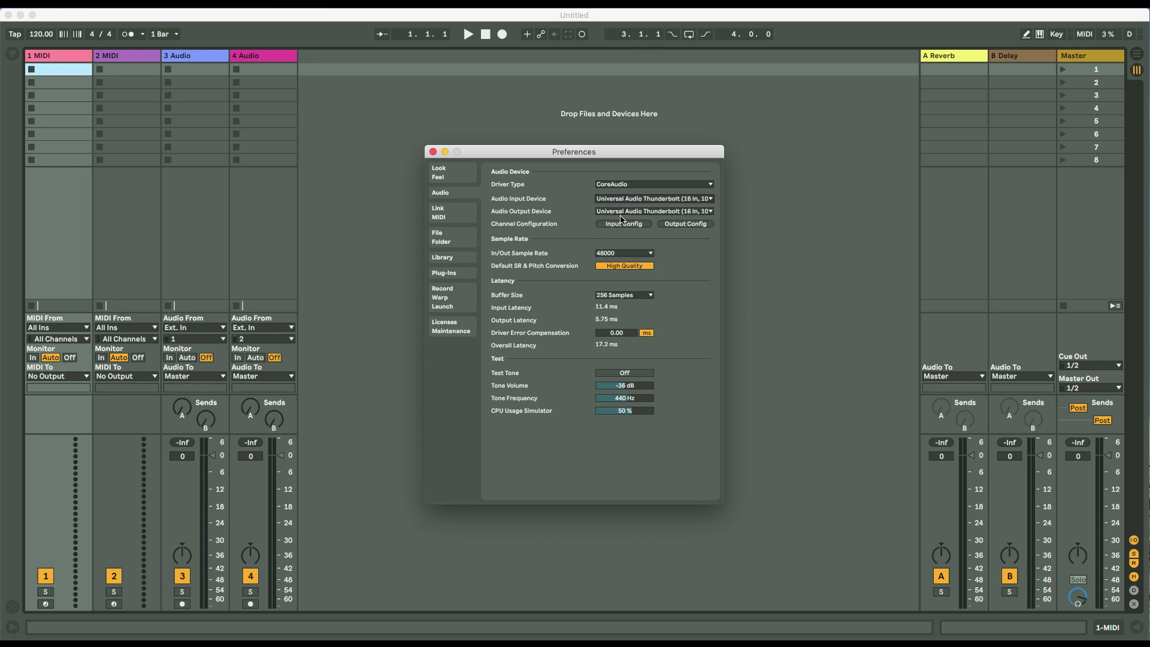
Examine the audio interface's input and output channel configurations, accepting each as it is.
left_click(624, 224)
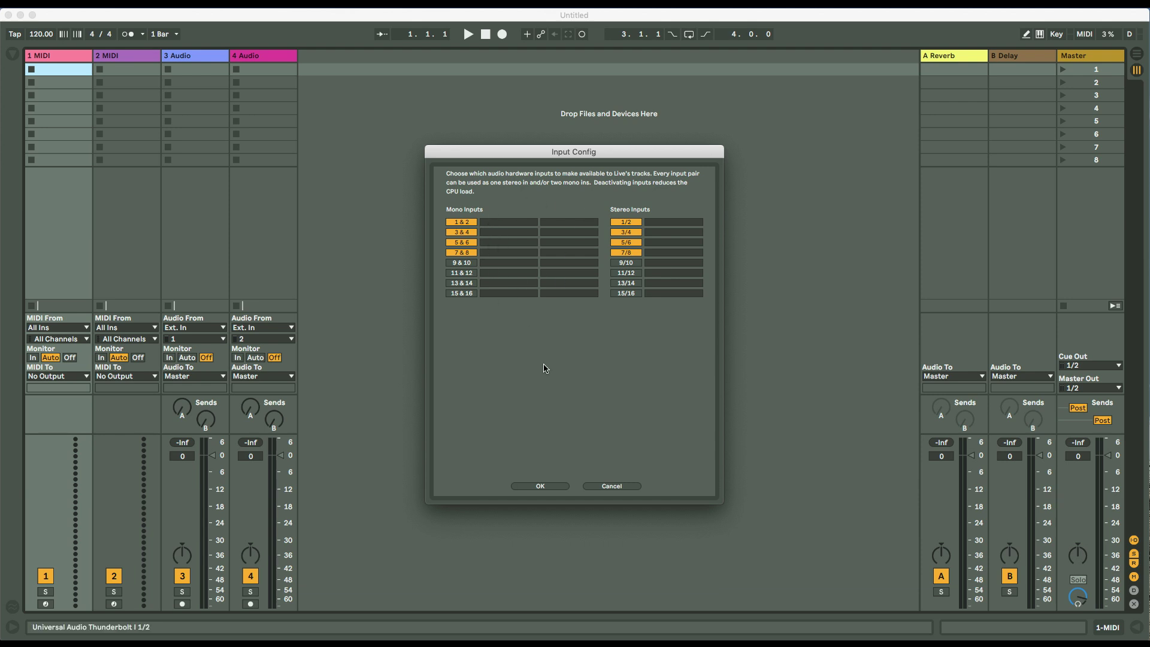
left_click(555, 486)
left_click(677, 226)
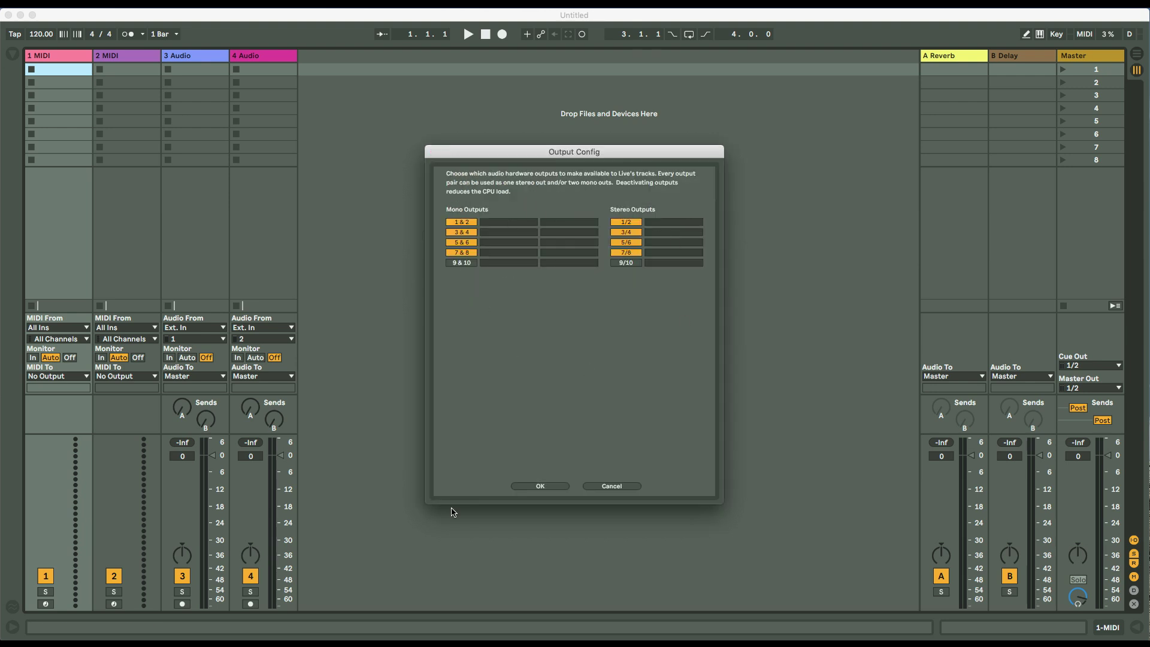
left_click(532, 486)
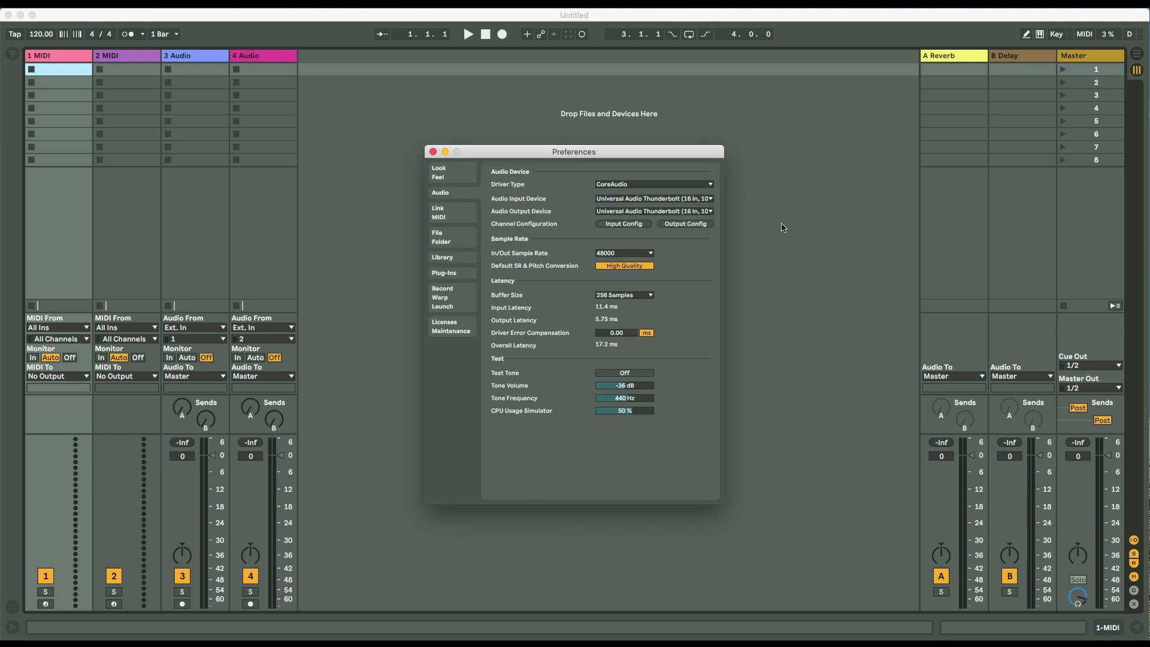
Examine the available sample rates and buffer sizes, keeping 48000 and 256 Samples selected.
left_click(631, 257)
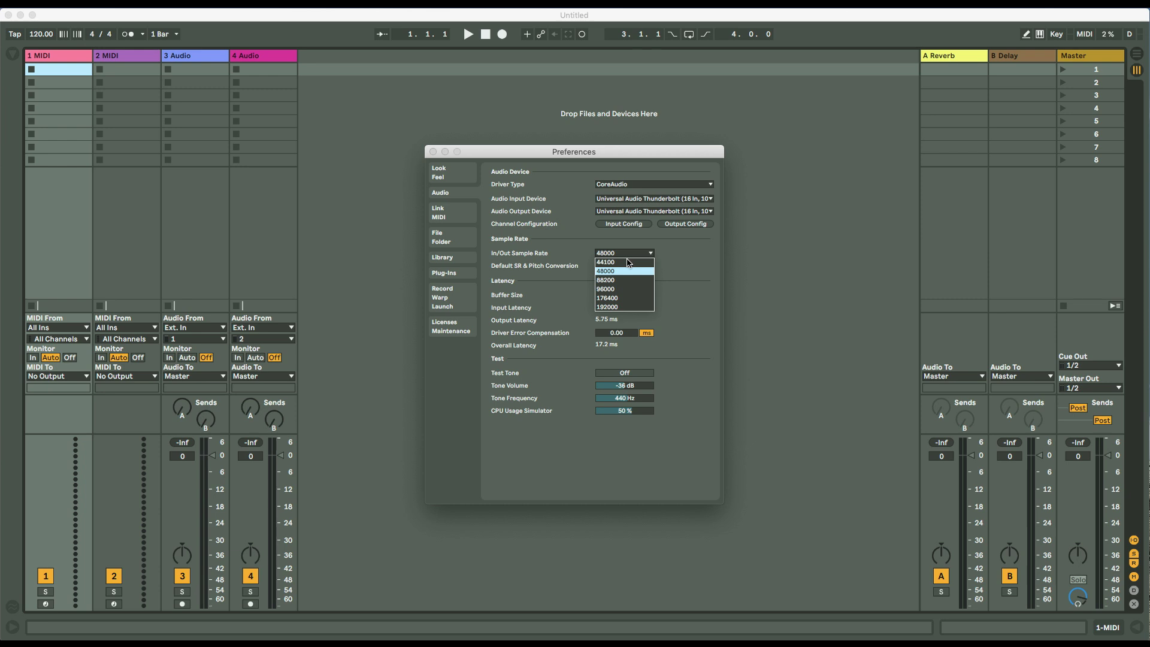
left_click(704, 272)
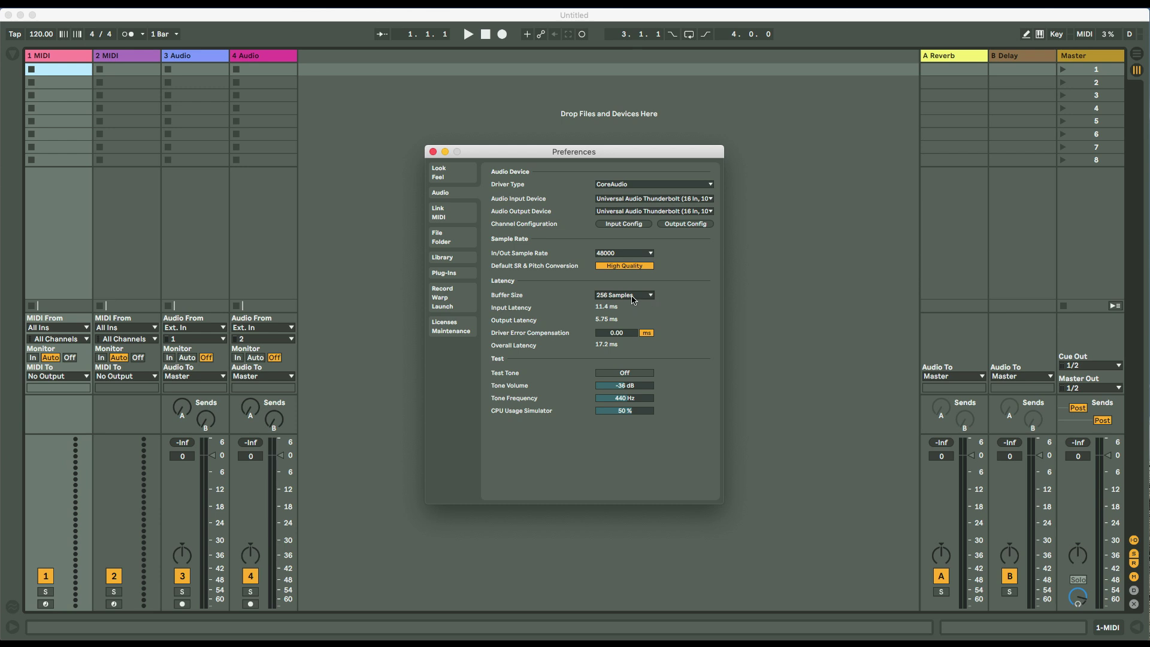
left_click(633, 299)
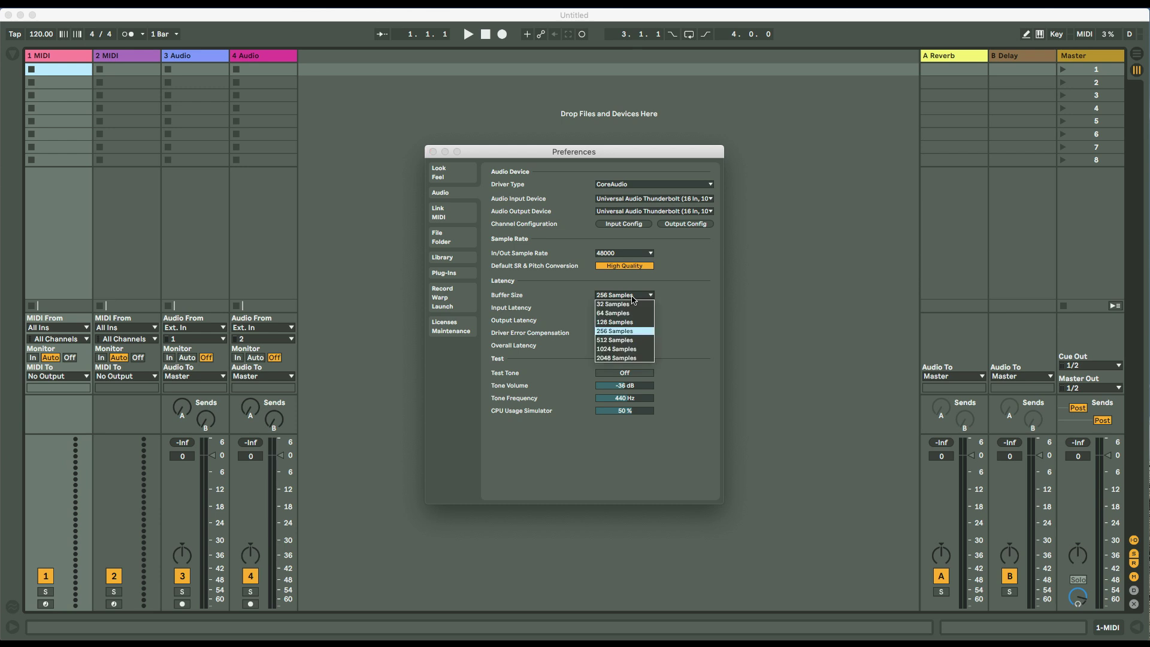
left_click(633, 300)
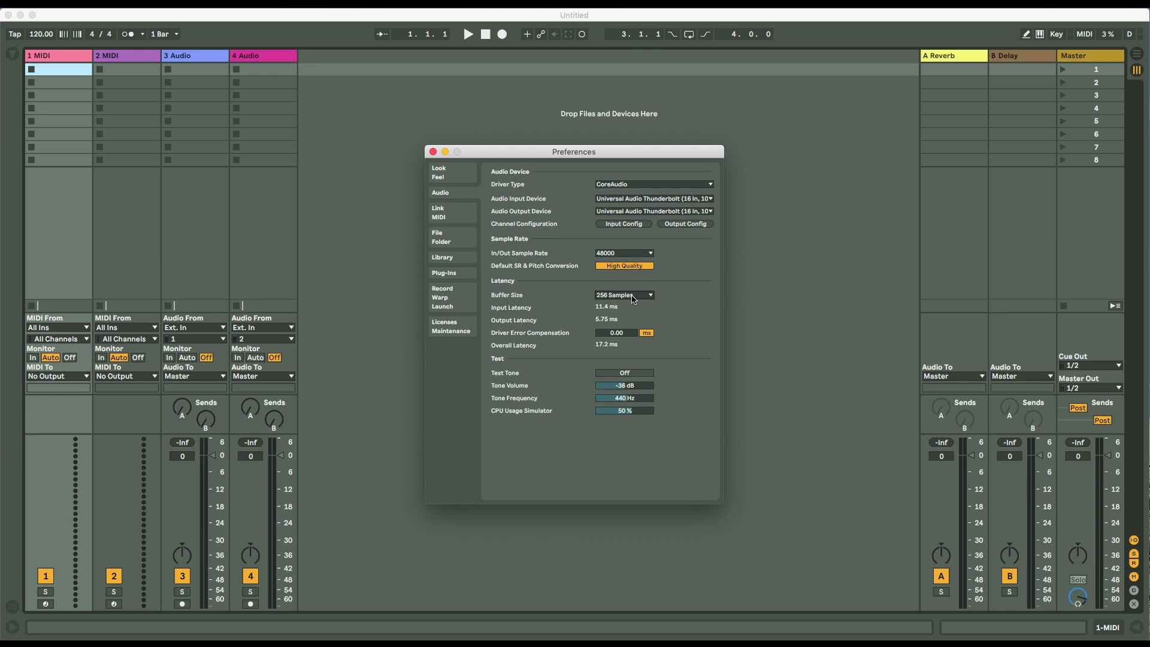
left_click(634, 299)
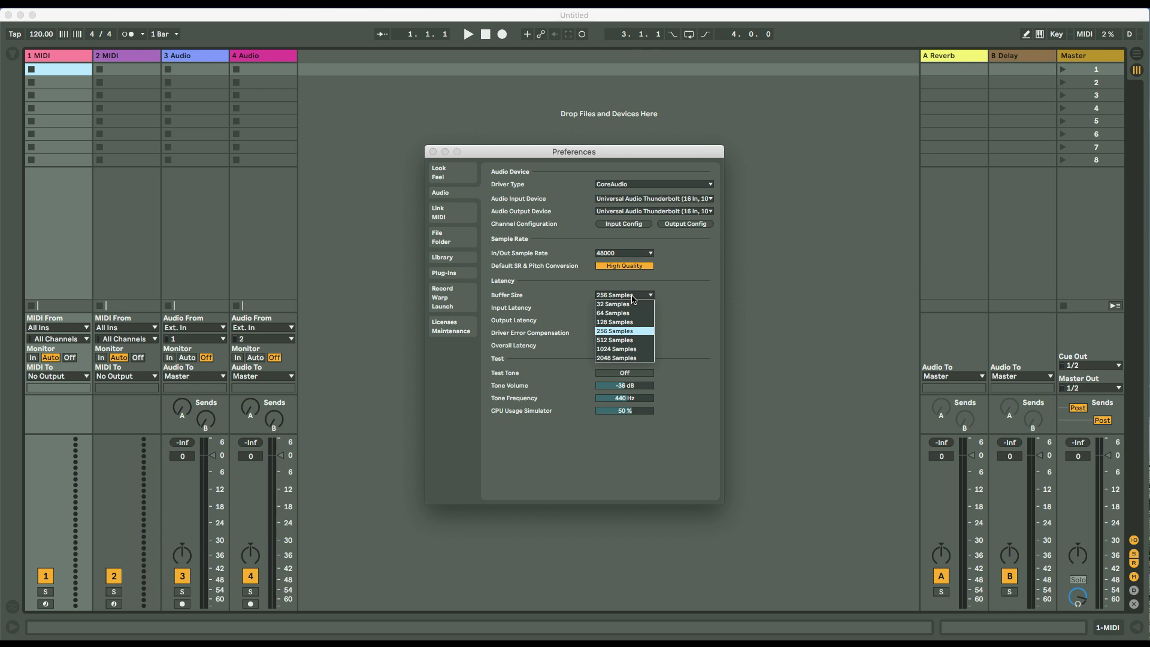
left_click(617, 330)
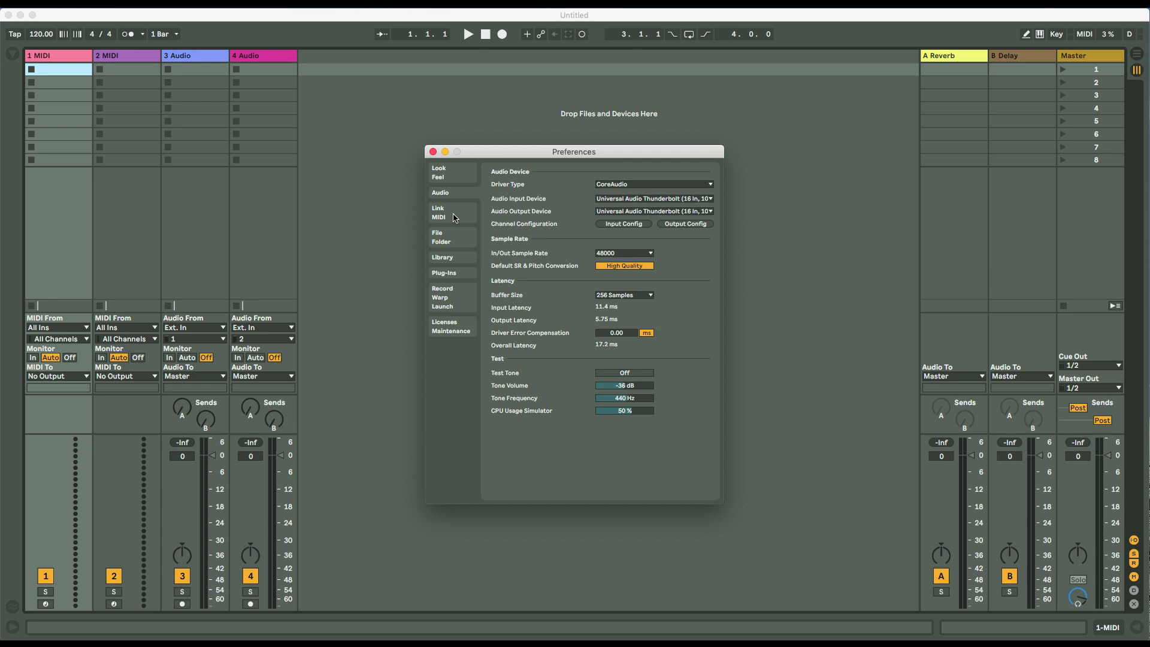
Review the Link/MIDI, File/Folder, Library, Plug-Ins, Record/Warp/Launch and Licenses/Maintenance preferences, and close the preferences.
left_click(454, 217)
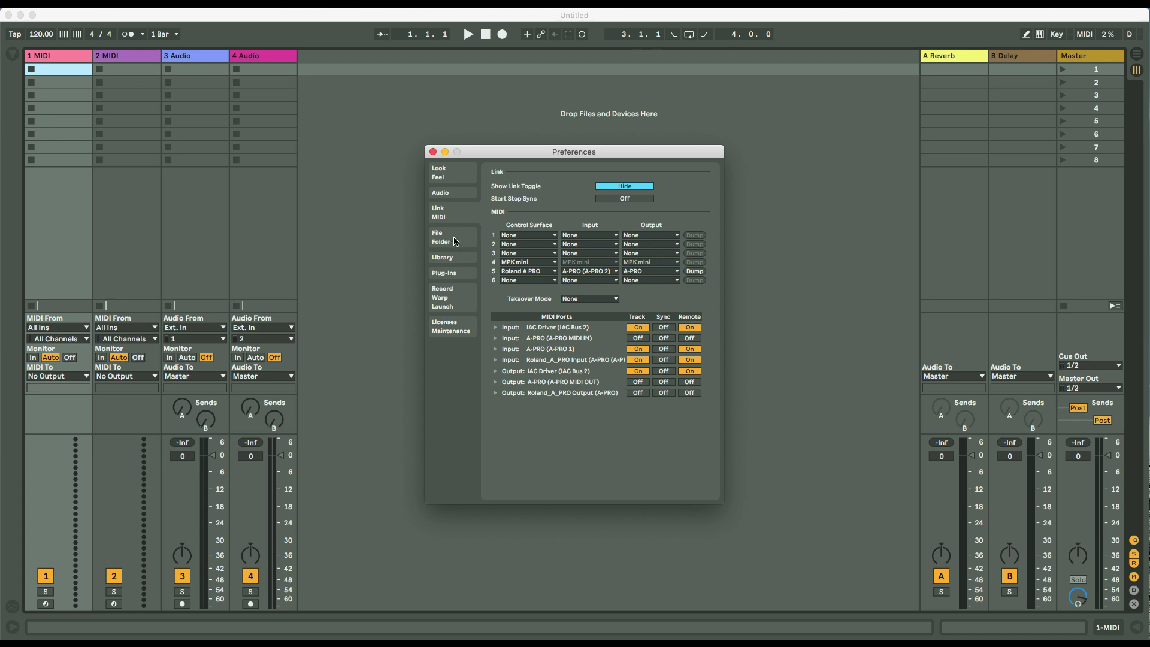
left_click(455, 241)
left_click(451, 261)
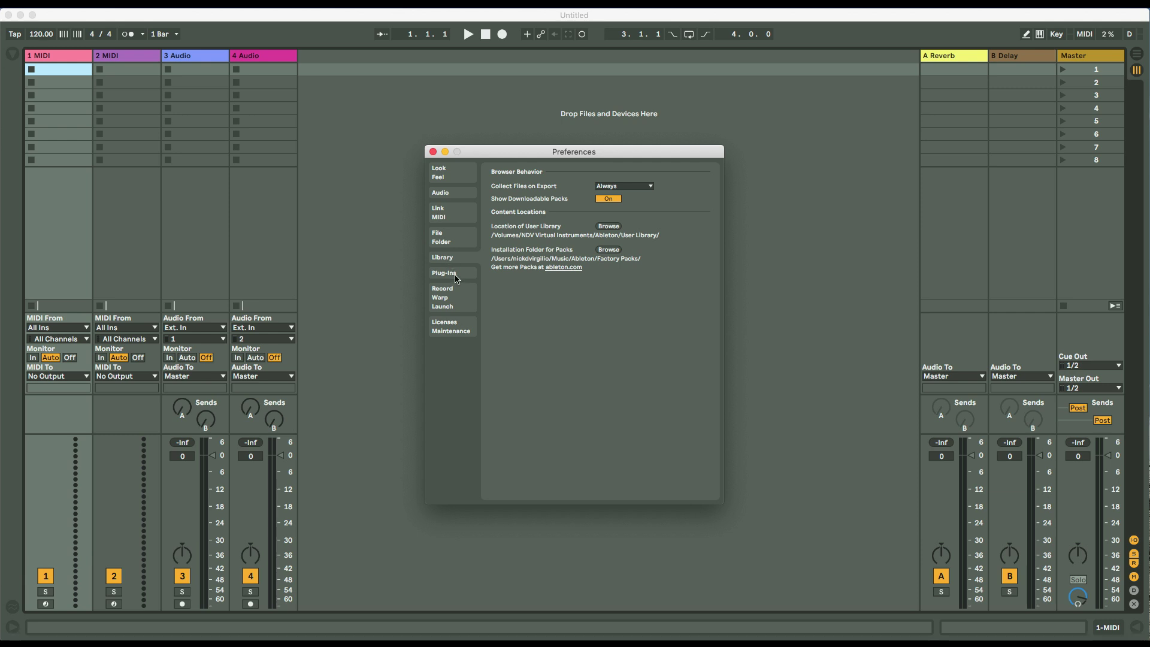
left_click(455, 278)
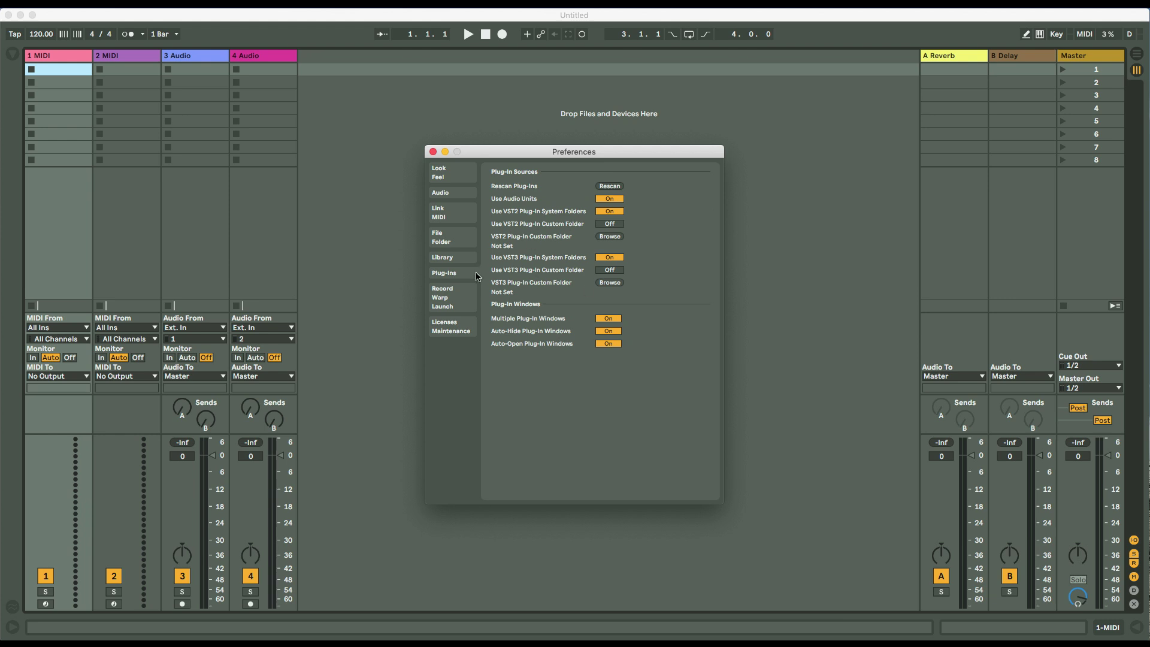
left_click(453, 301)
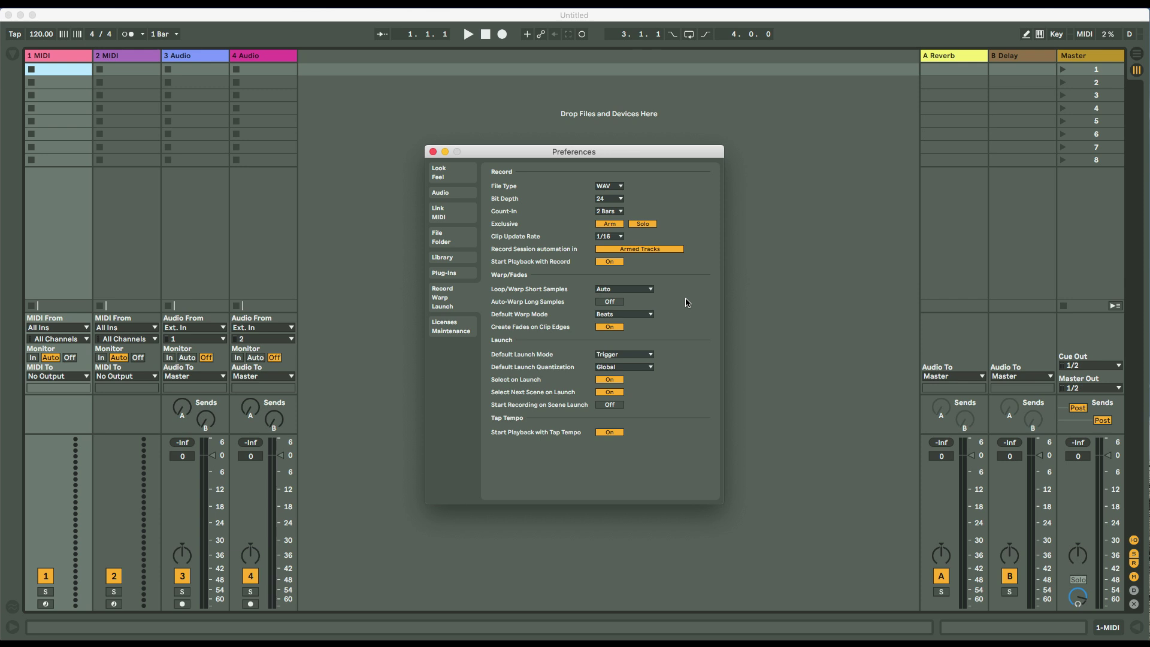
left_click(454, 331)
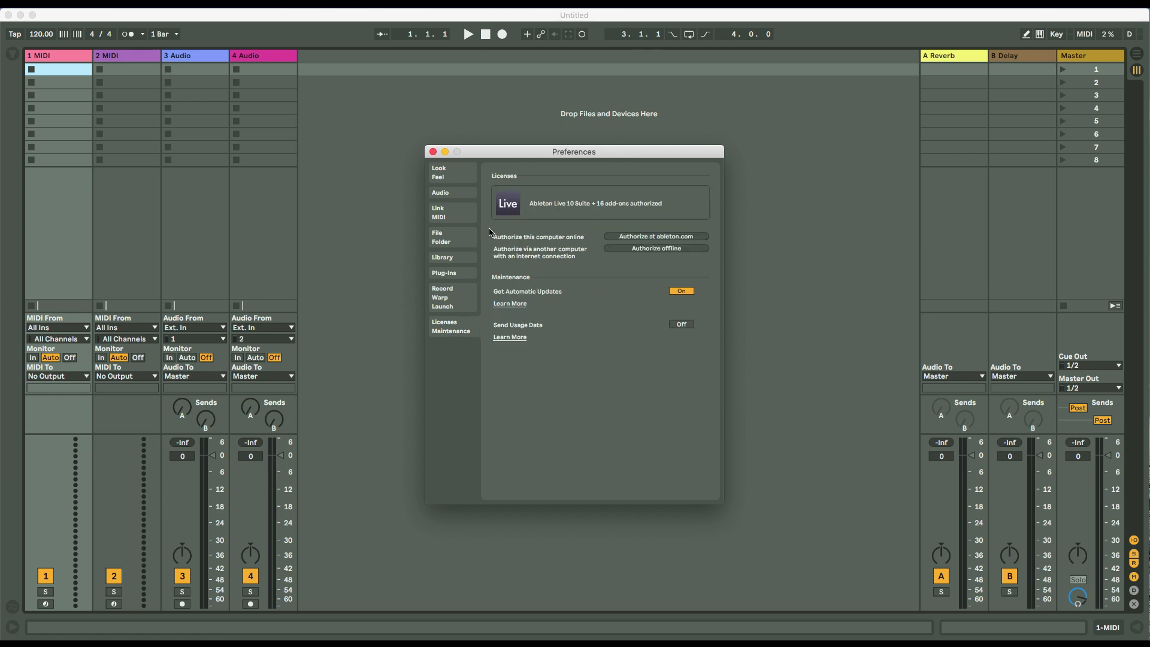
left_click(431, 152)
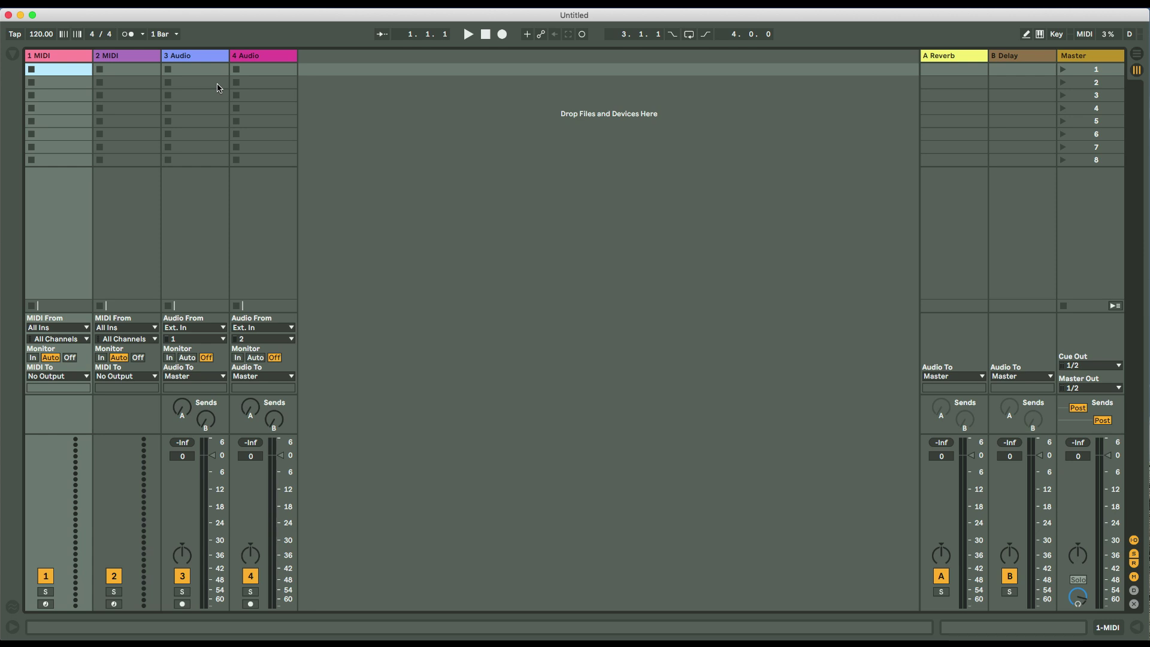
Check the Arrangement View, return to the Session View, and show the device area and Info View beneath it.
key("Tab")
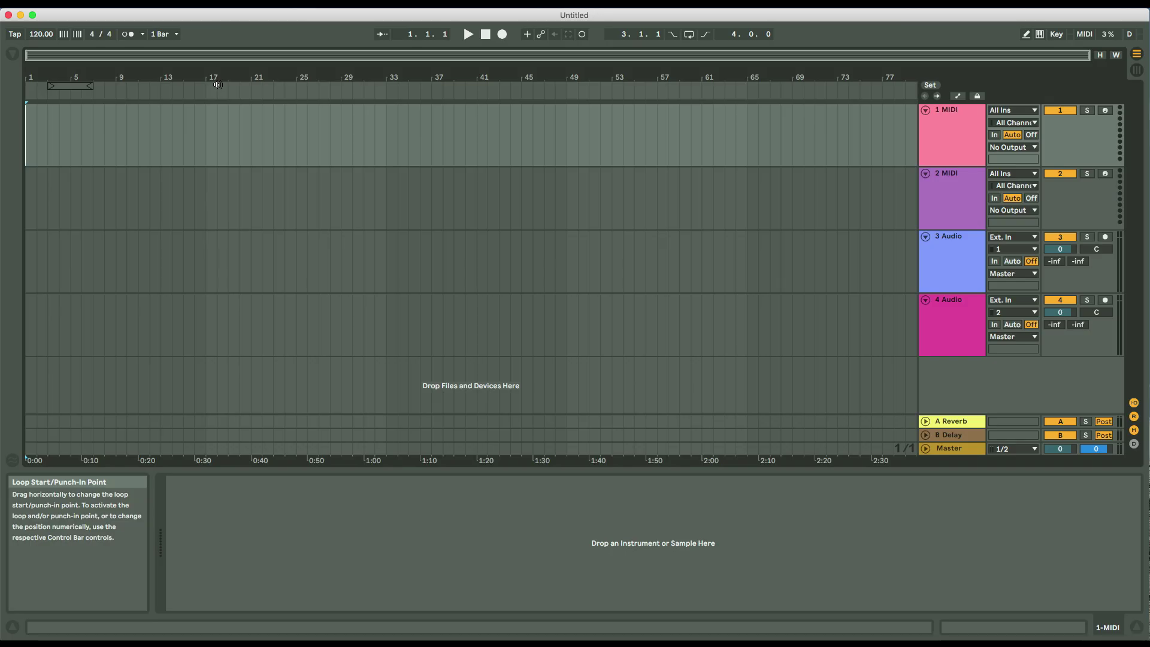
key("Tab")
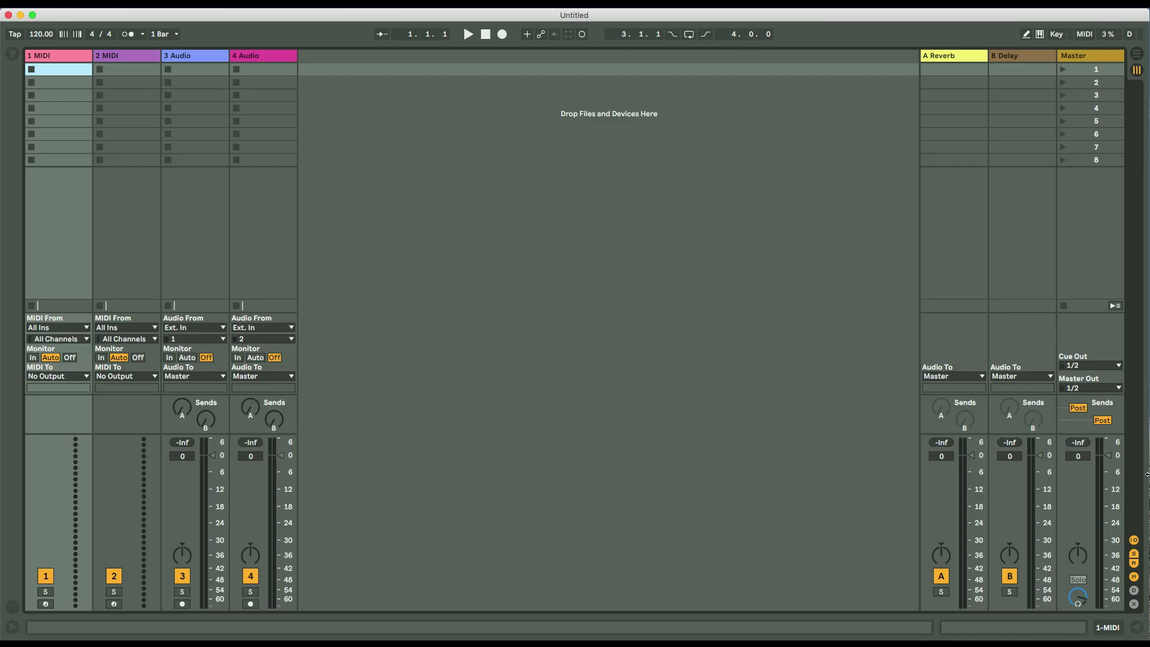
left_click(1137, 630)
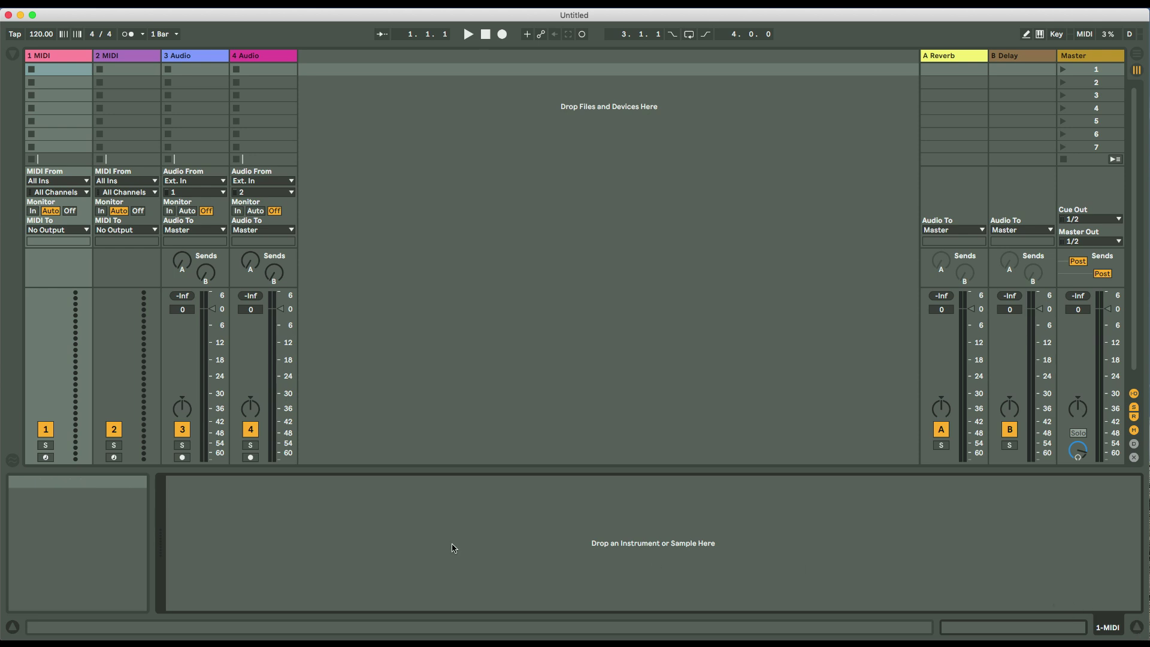
left_click(12, 627)
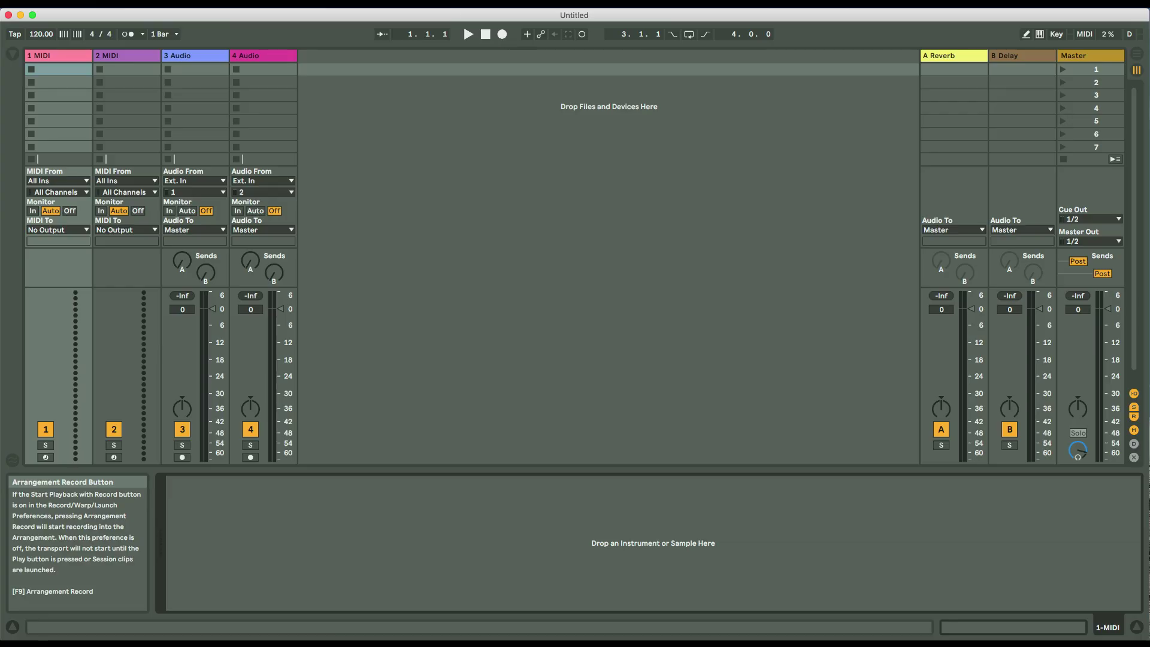
Show the browser and look through its categories one by one from Sounds to Samples, ending at the search field.
left_click(13, 55)
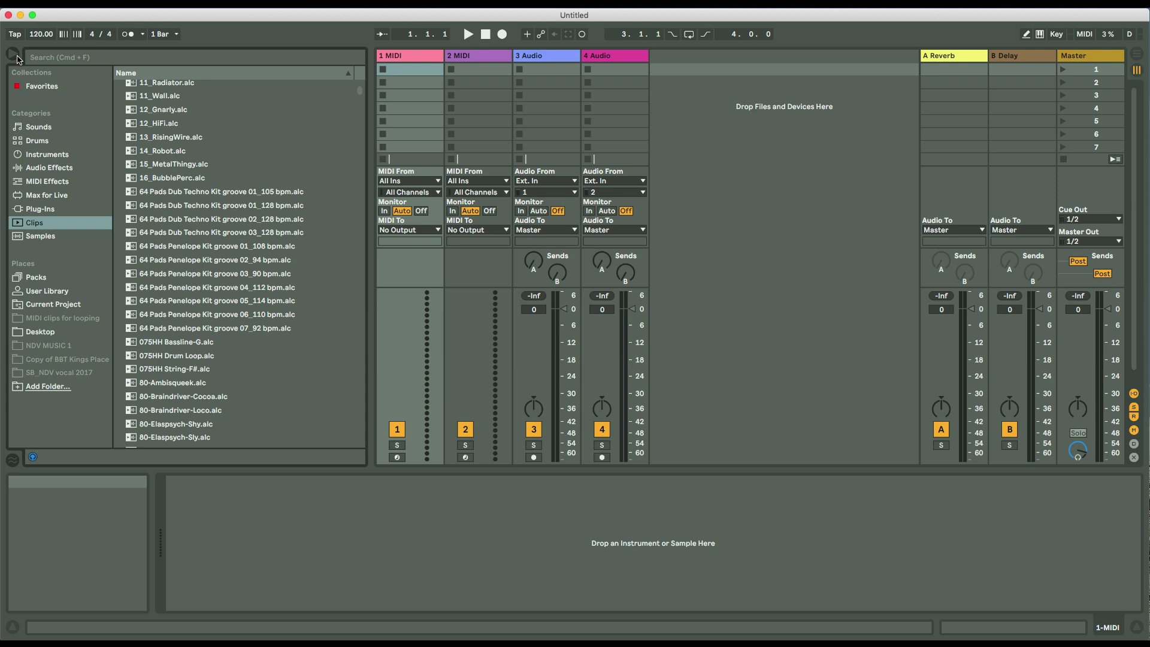
left_click(37, 126)
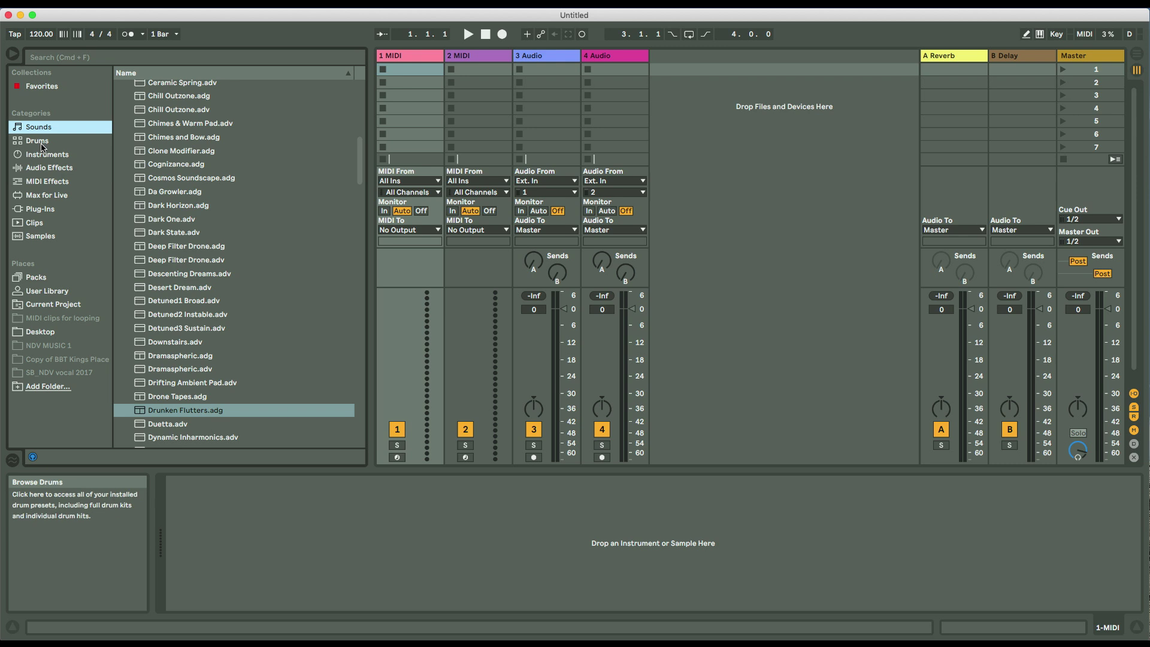
left_click(44, 140)
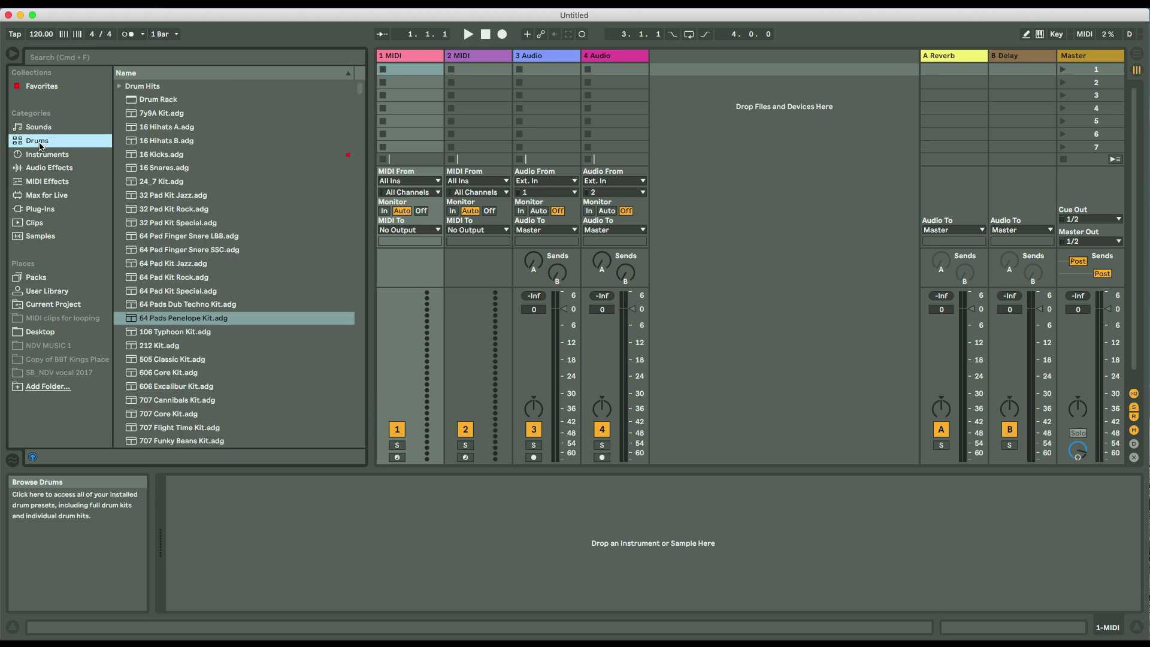
left_click(44, 158)
left_click(44, 169)
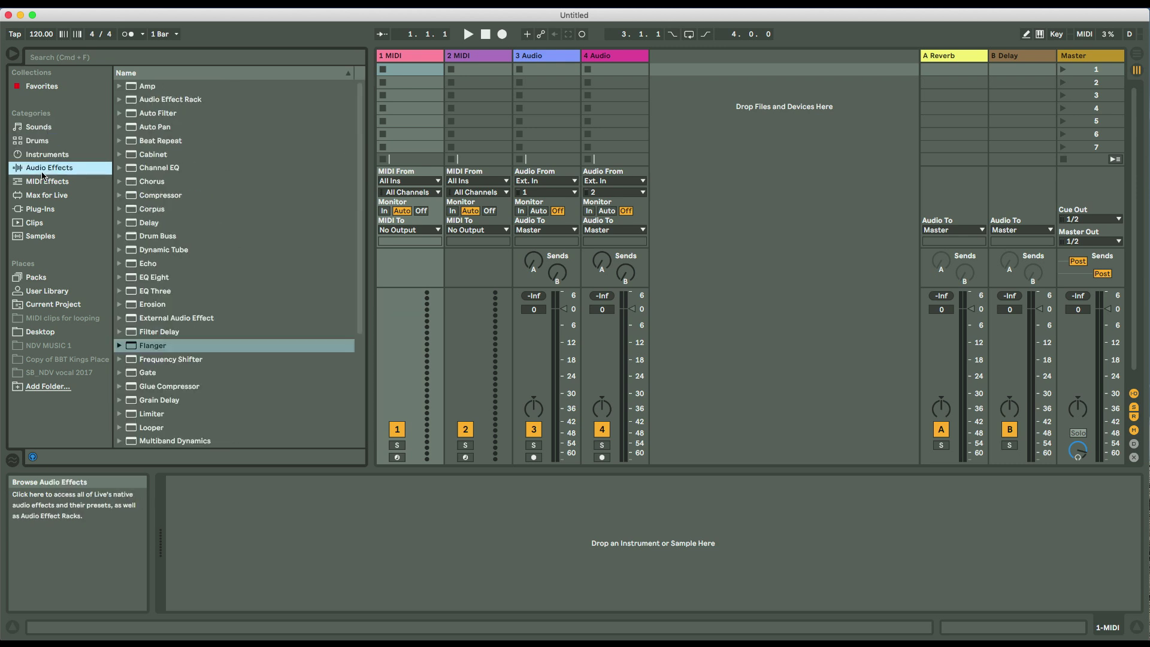
left_click(44, 184)
left_click(46, 197)
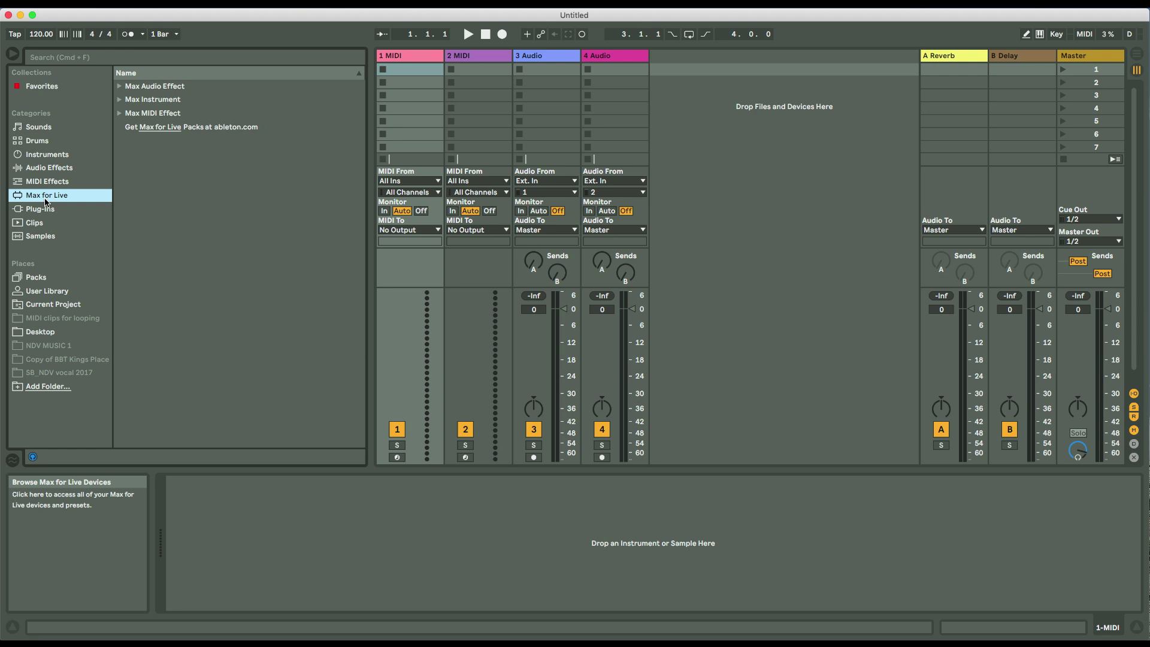
left_click(45, 208)
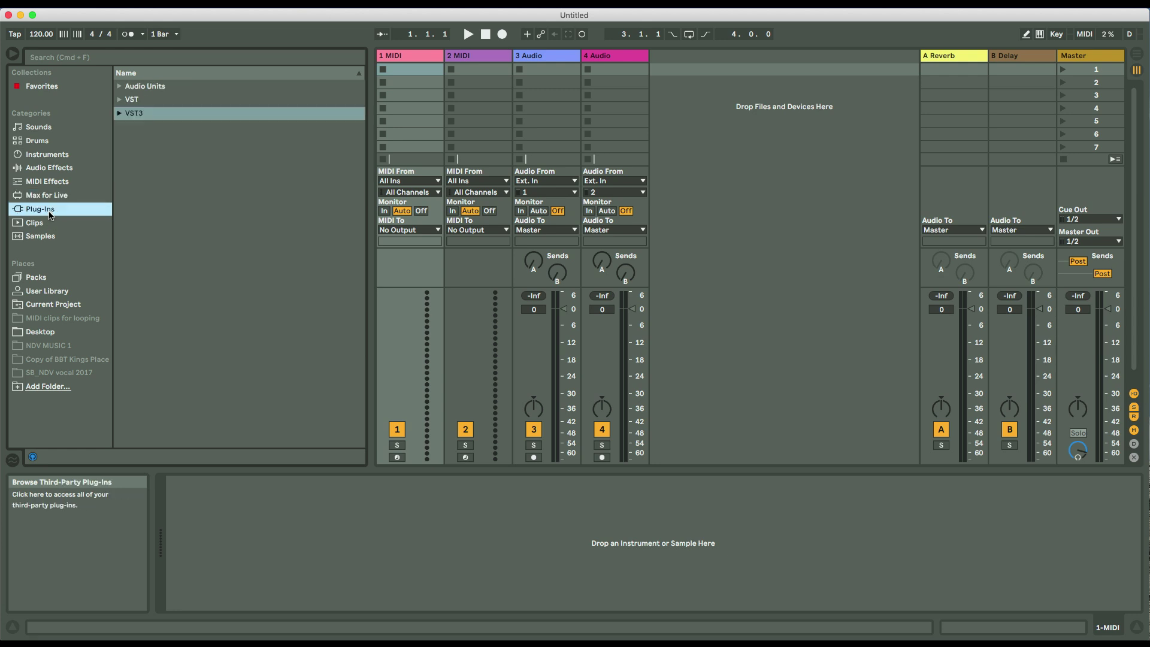
left_click(43, 223)
left_click(48, 242)
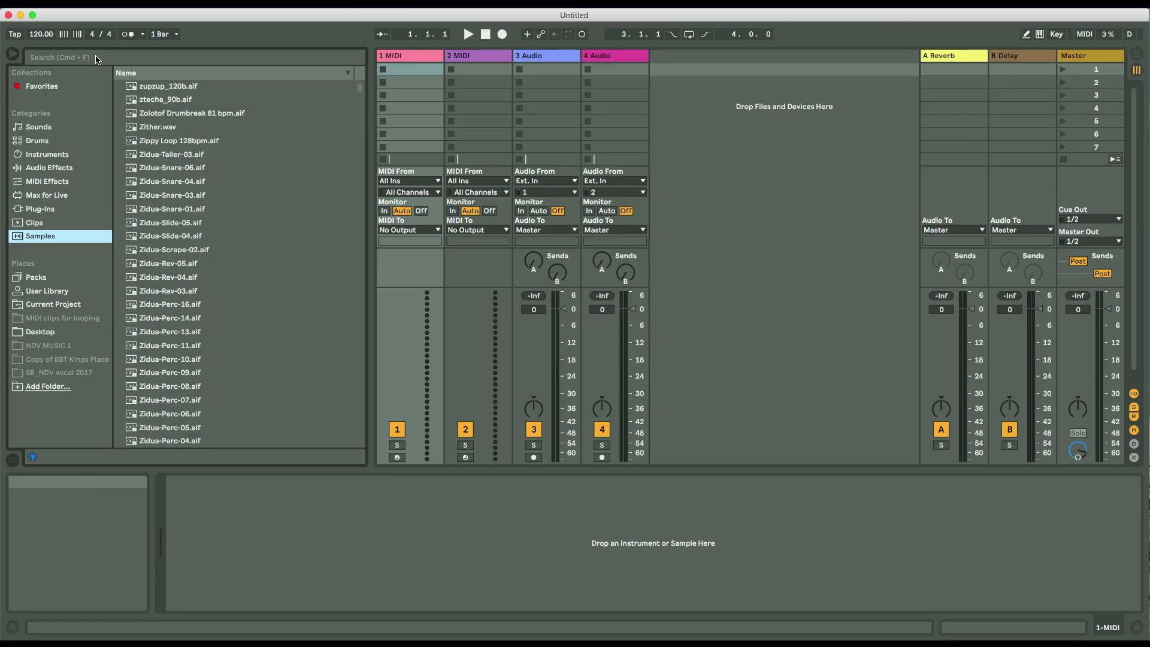
left_click(98, 60)
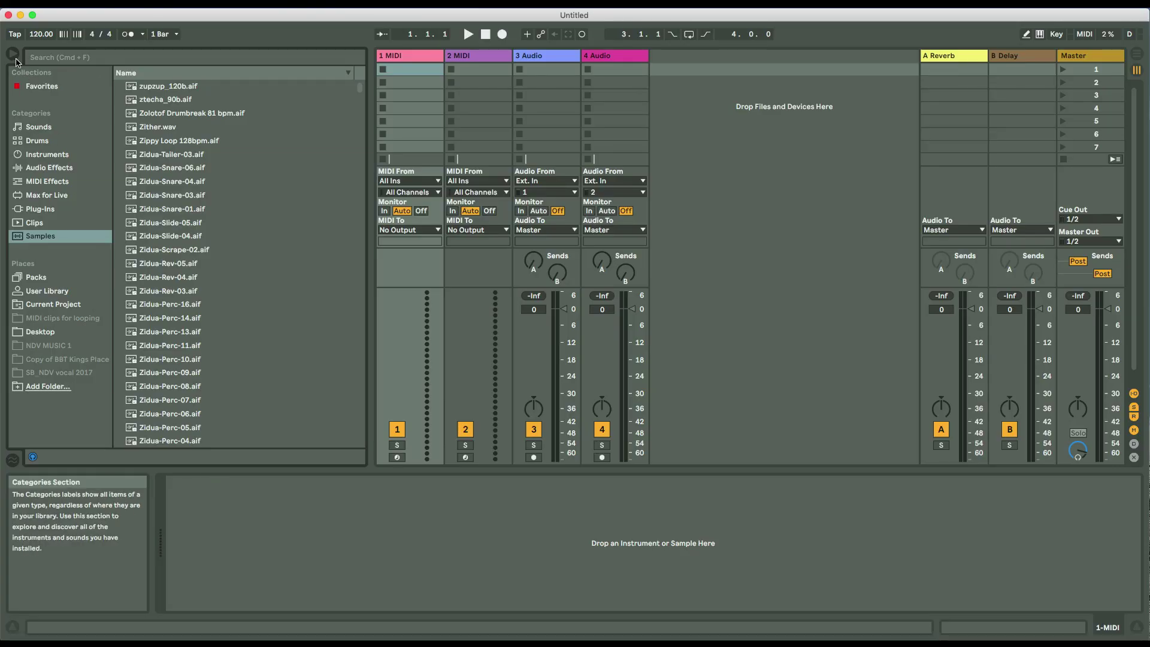
Hide the browser and review the metronome's count-in, sound and rhythm options.
left_click(15, 58)
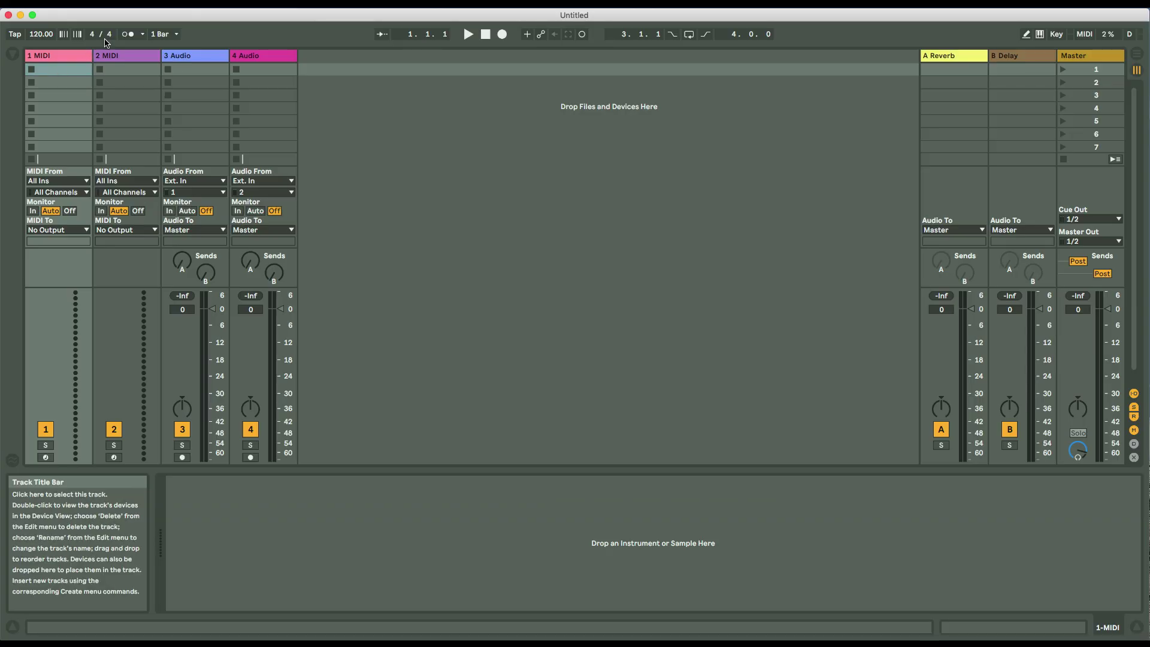
left_click(143, 34)
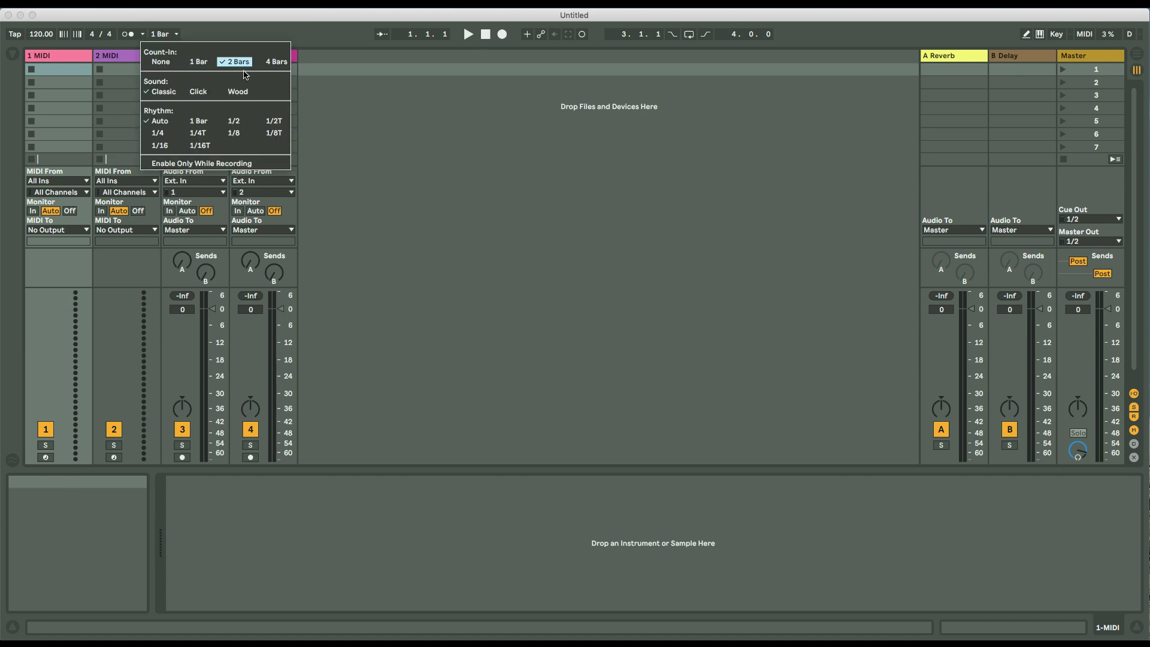
left_click(196, 124)
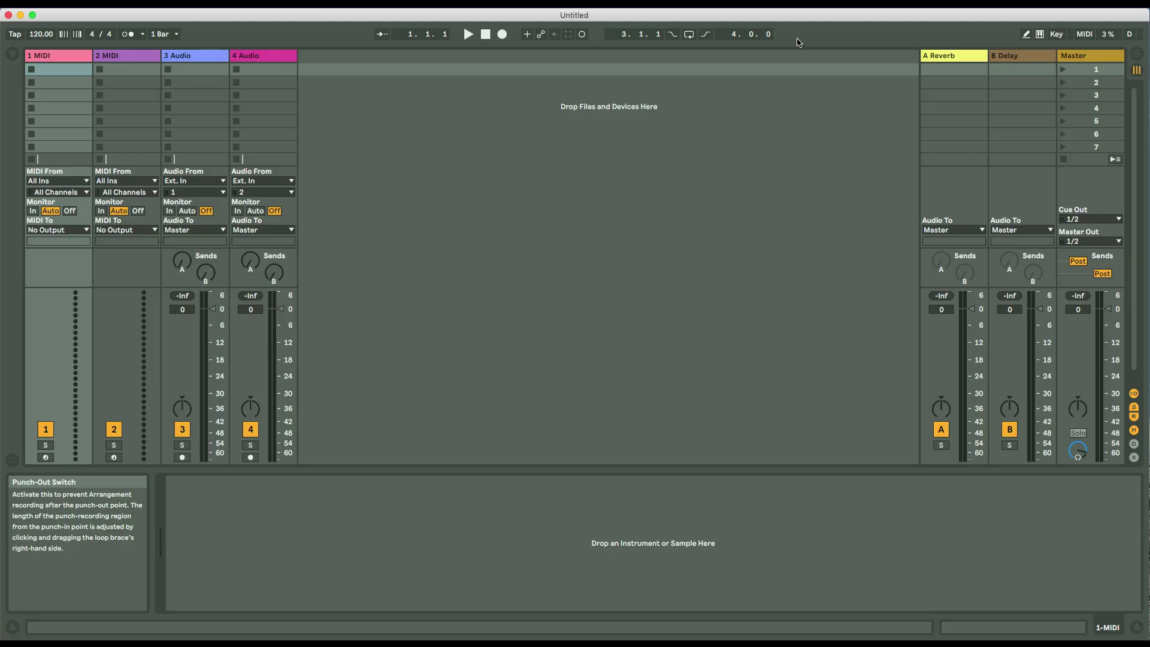
Try the punch-in, punch-out and loop switches, turning each one on and off again.
left_click(672, 36)
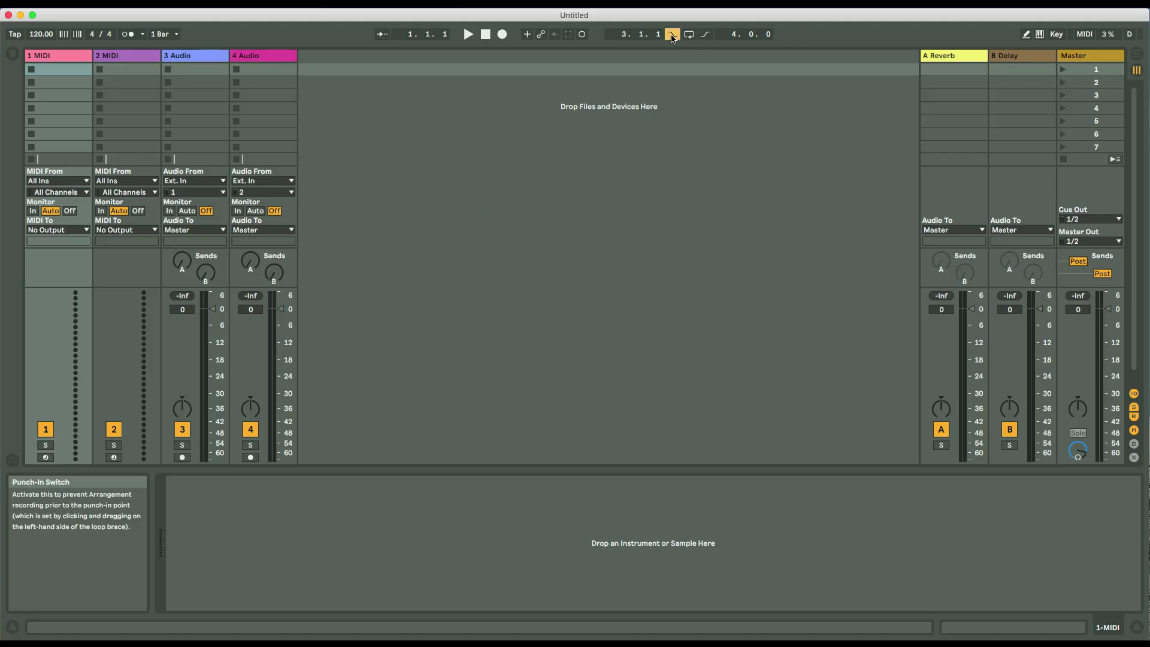
left_click(706, 35)
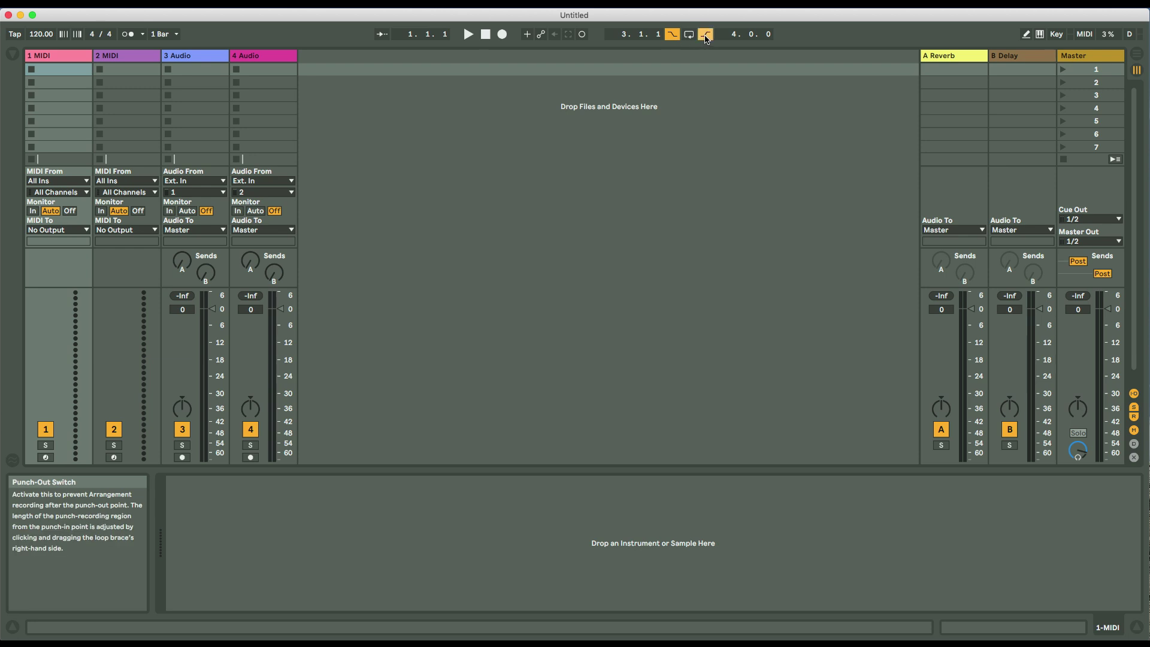
left_click(706, 36)
left_click(673, 36)
left_click(700, 35)
left_click(692, 36)
left_click(692, 36)
left_click(702, 36)
left_click(691, 36)
left_click(690, 36)
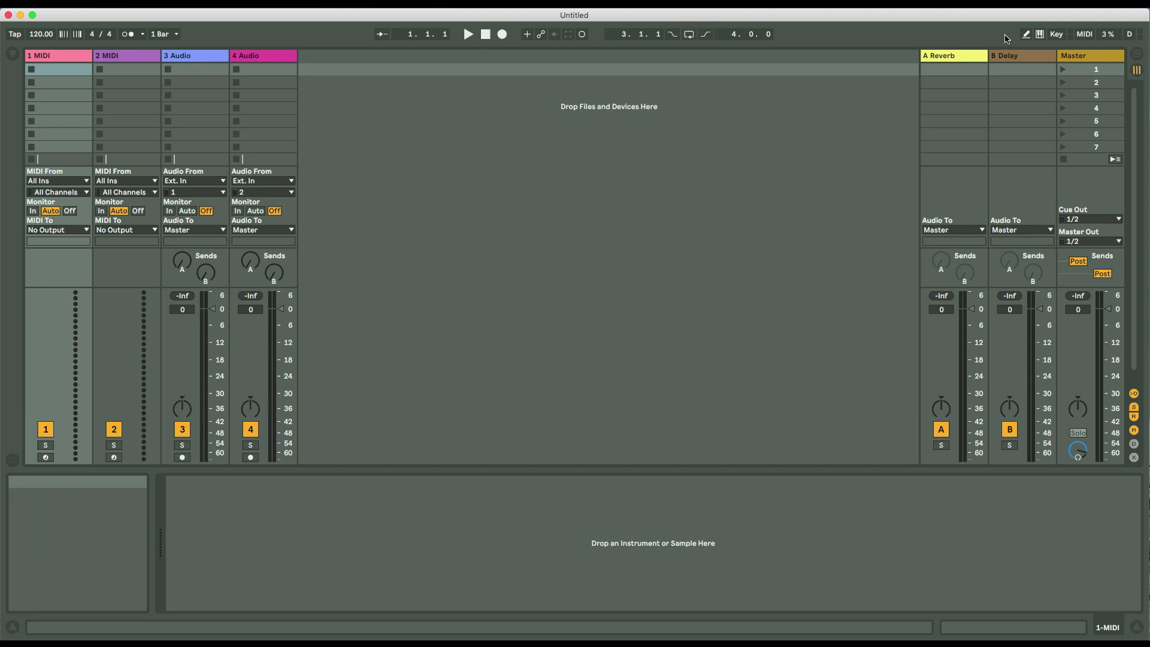
Try the computer MIDI keyboard switch, and enter and leave Key Map Mode and MIDI Map Mode.
left_click(1039, 35)
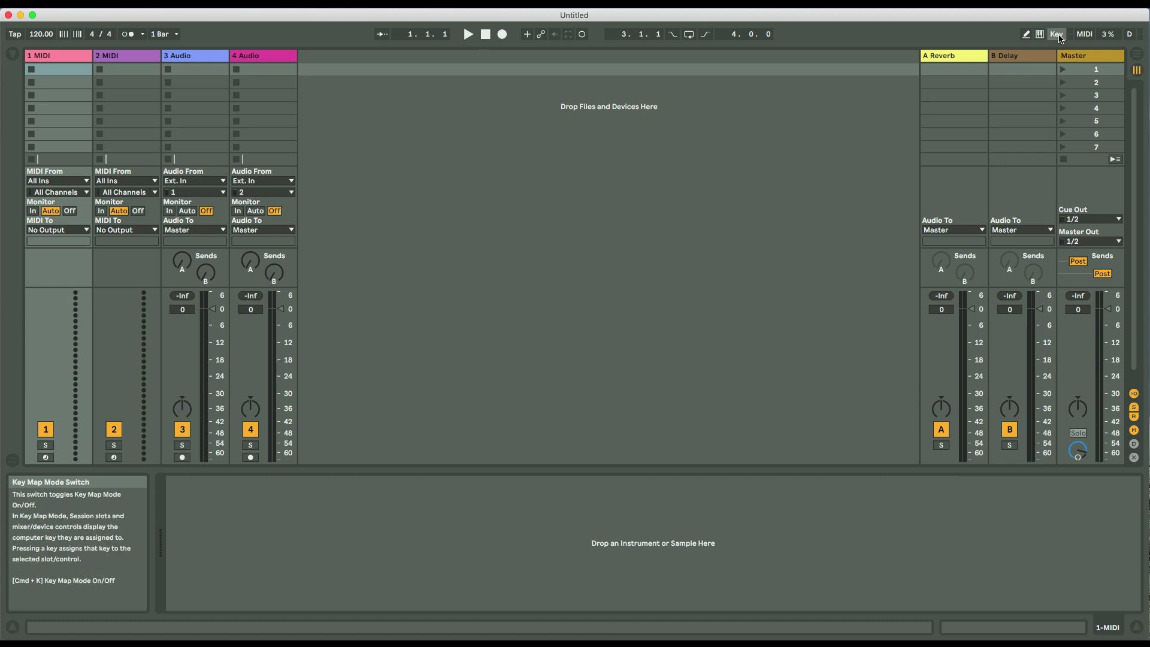
left_click(1056, 34)
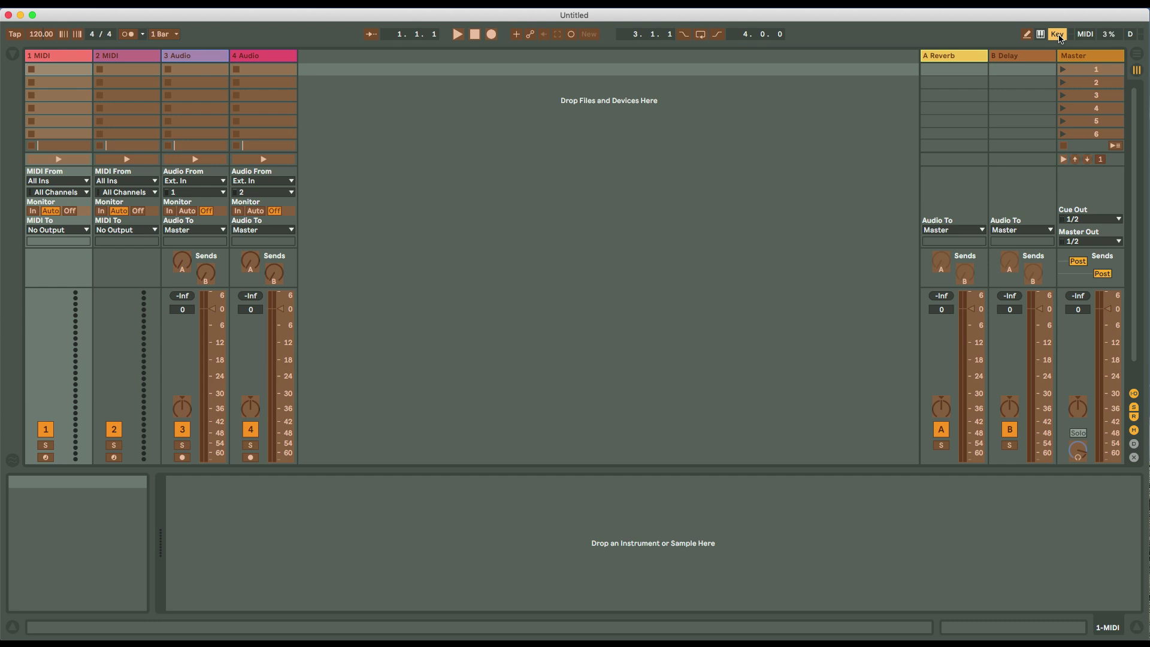
left_click(1058, 36)
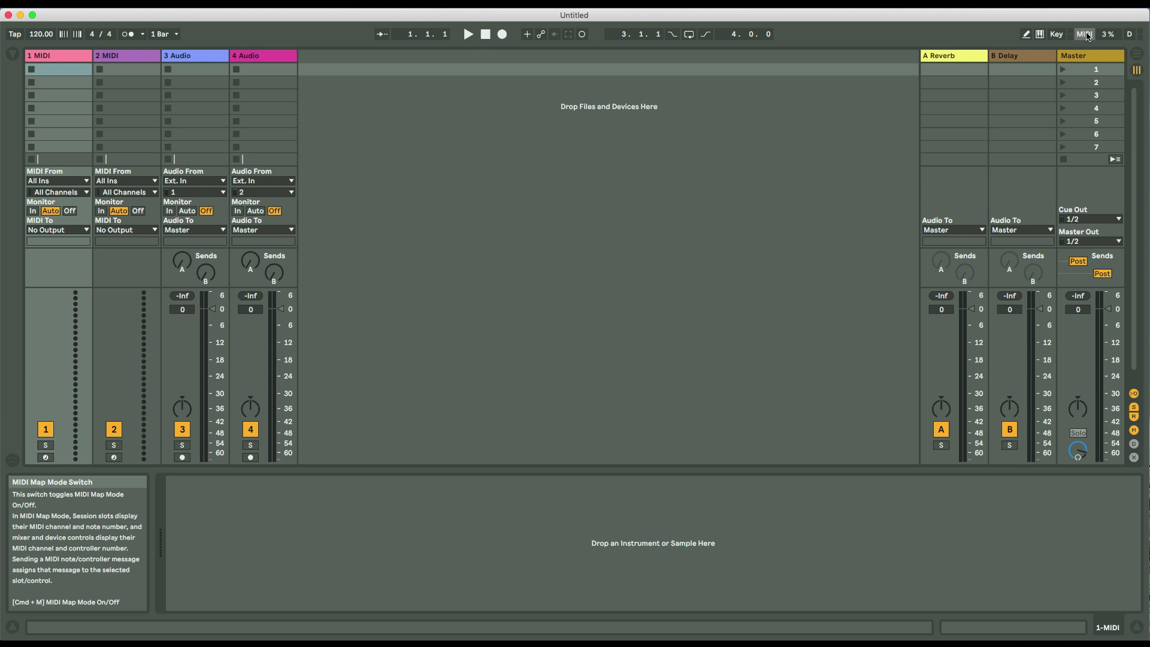
left_click(1086, 35)
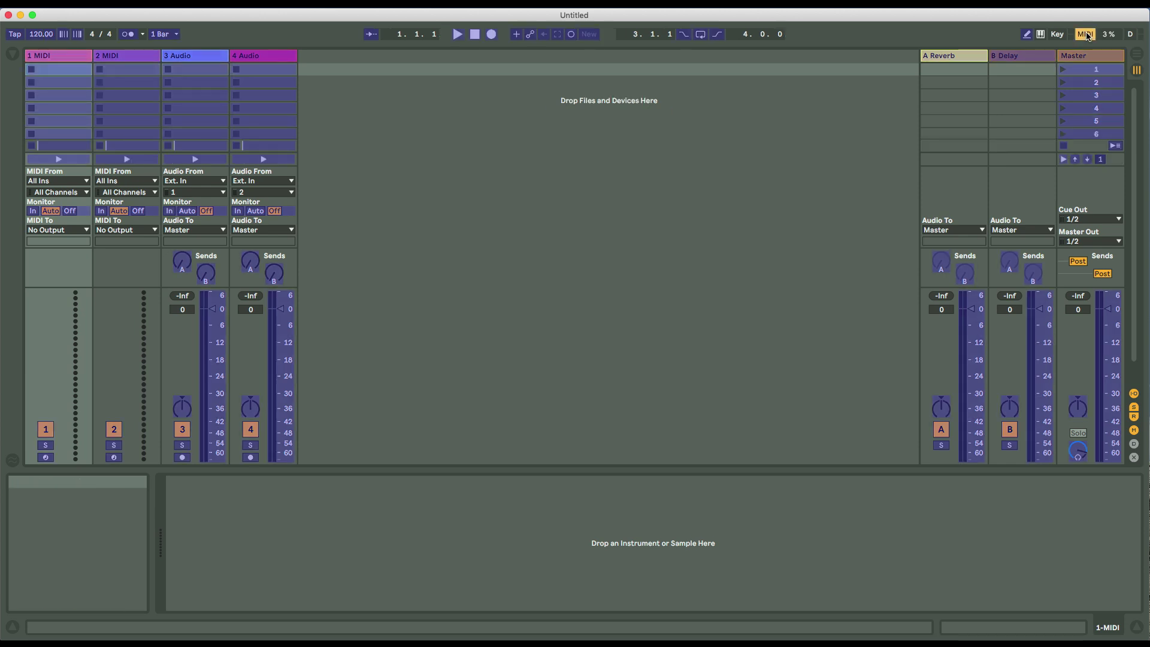
left_click(1085, 35)
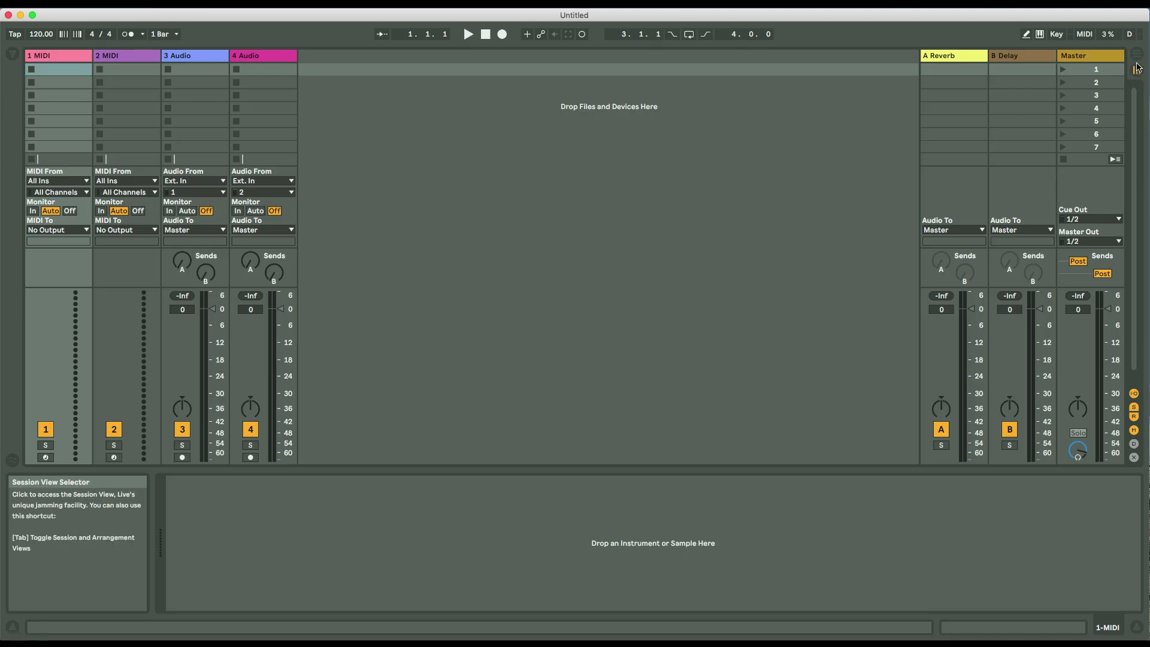
Check the Arrangement View, return to the Session View, and hide and restore its In/Out section.
left_click(1137, 60)
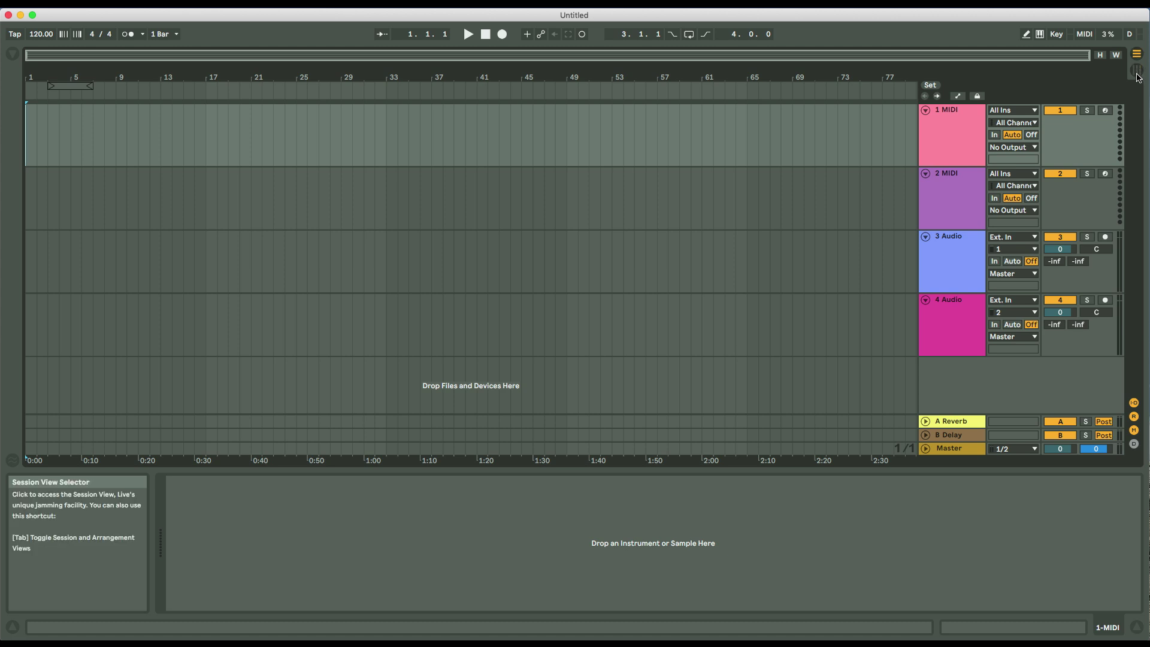
left_click(1137, 72)
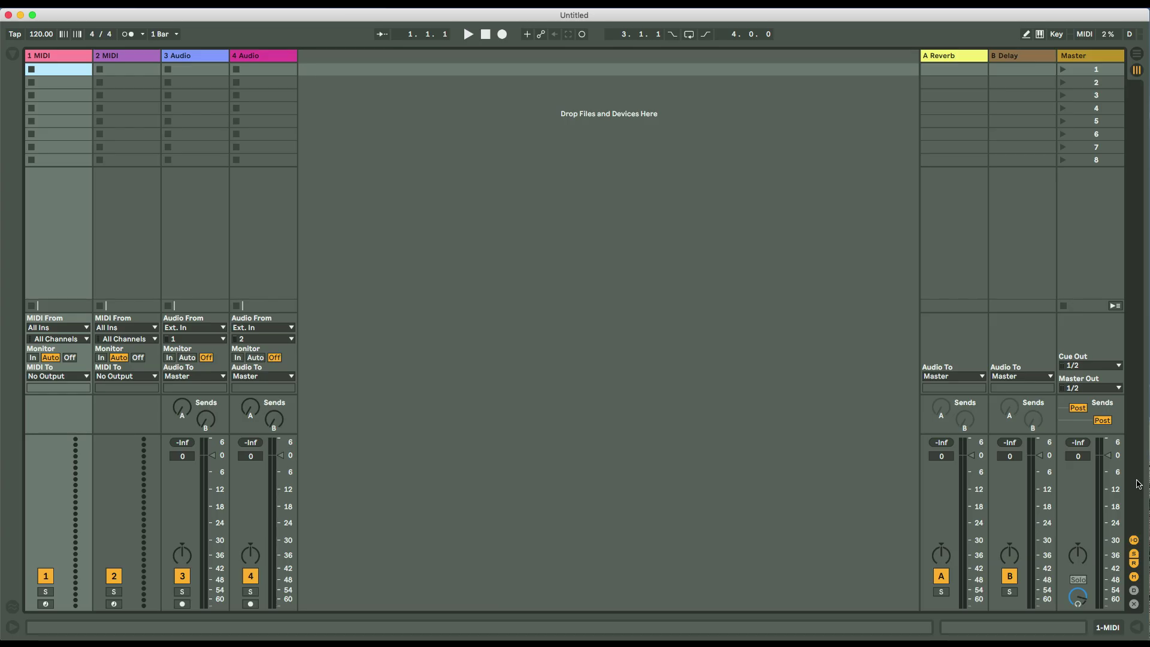
left_click(1134, 542)
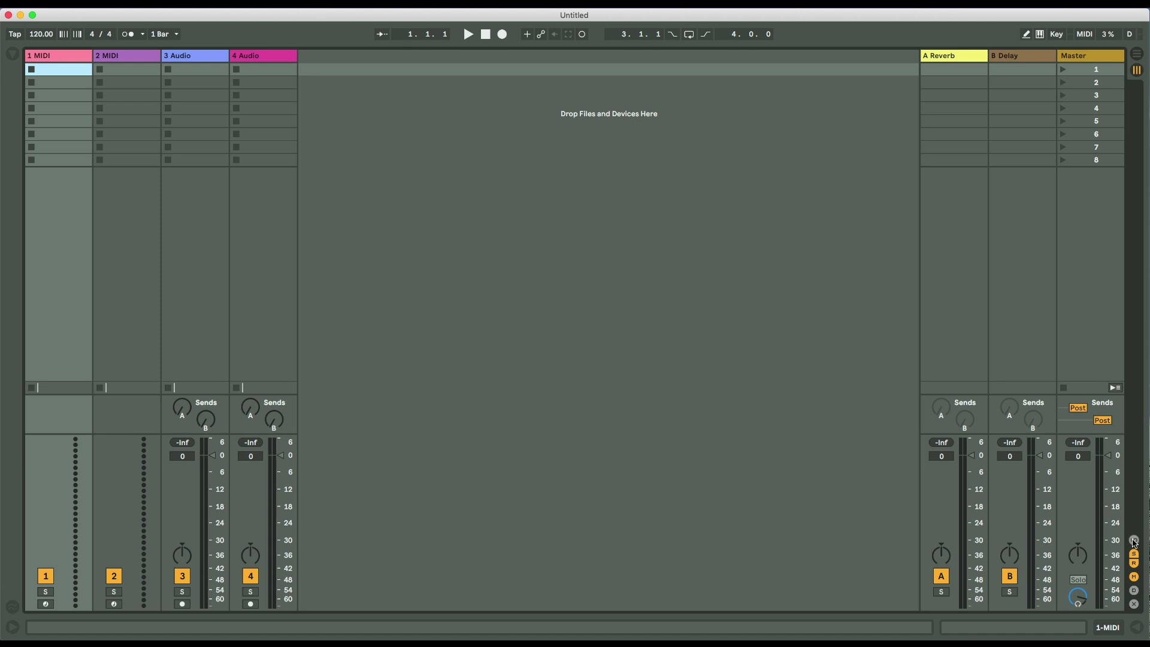
left_click(1134, 541)
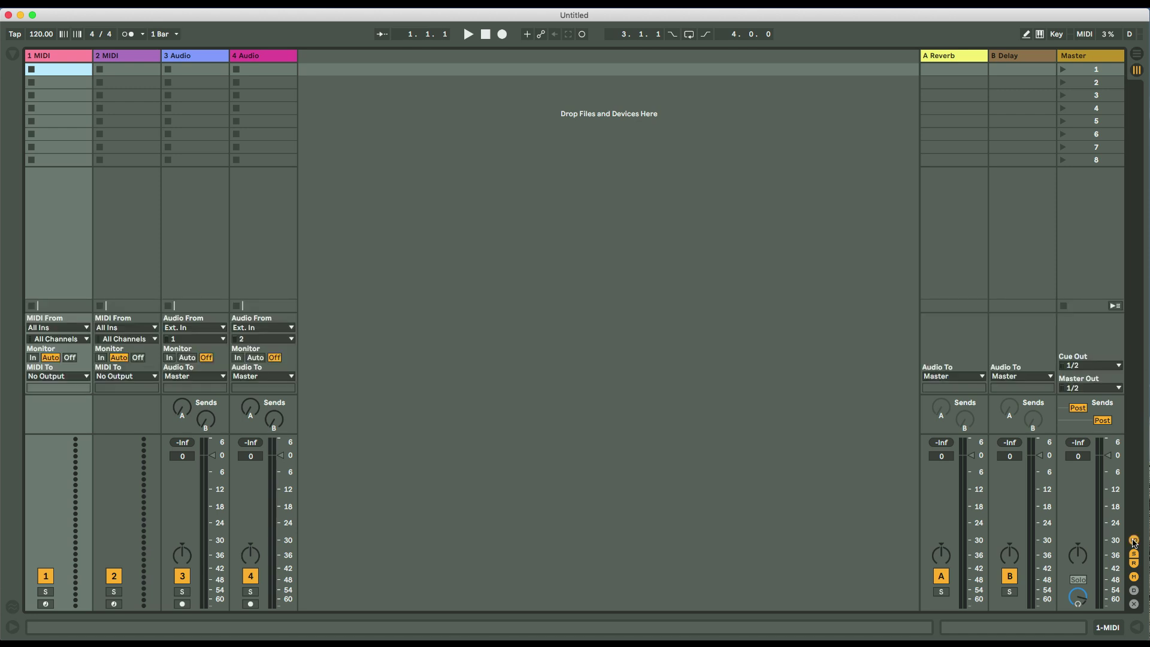
left_click(1134, 541)
Make the Session View's mixer taller and try the 4 Audio track's volume, mute, solo and send A controls.
left_click_drag(216, 435, 219, 371)
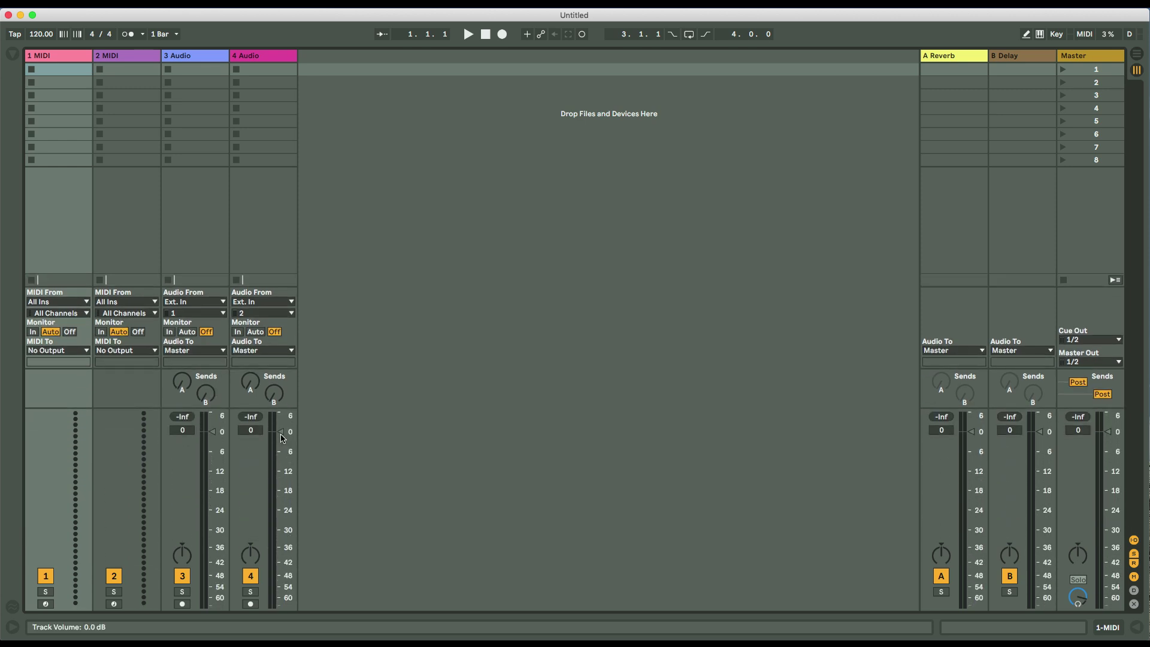
mouse_move(281, 438)
left_mouse_down()
mouse_move(281, 515)
mouse_move(281, 438)
left_mouse_up()
left_click(251, 576)
left_click(251, 591)
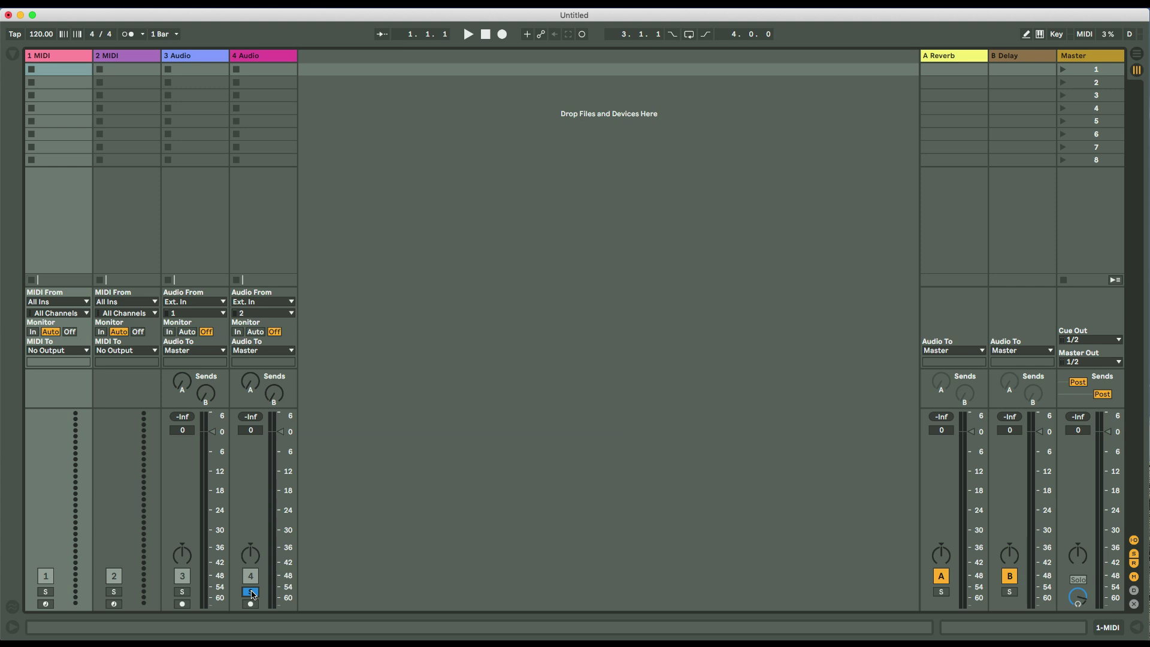
left_click(251, 592)
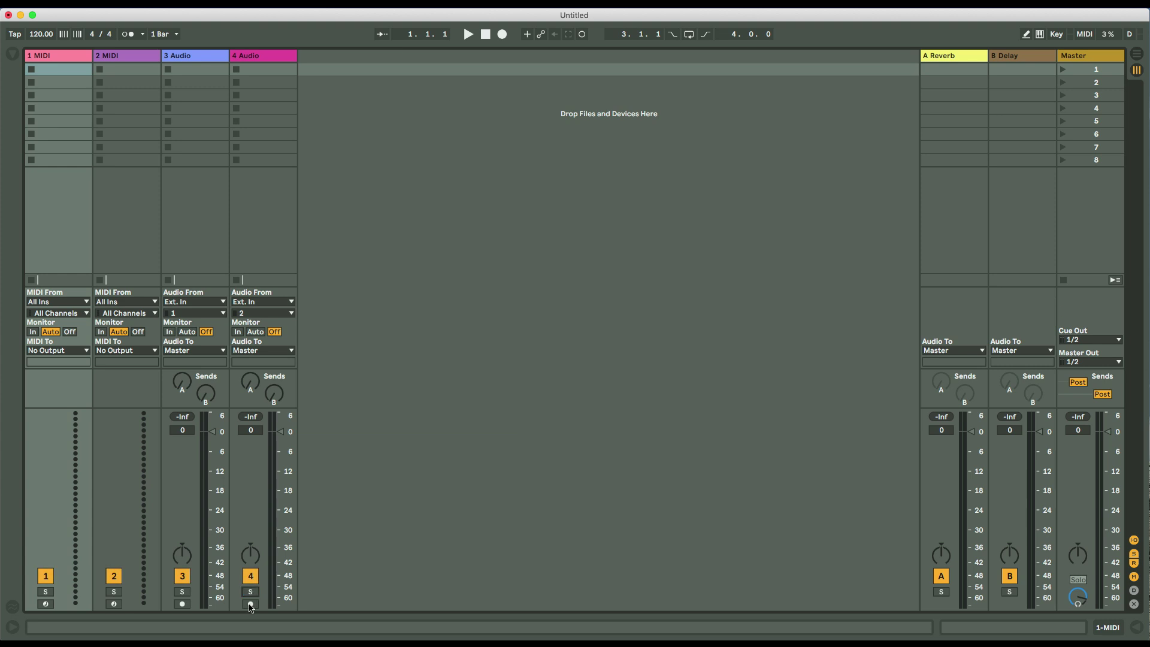
left_click(251, 382)
scroll(253, 389, "up", 5)
Examine the 4 Audio track's output routing and input channel options, keeping Master and 2 selected.
left_click(285, 354)
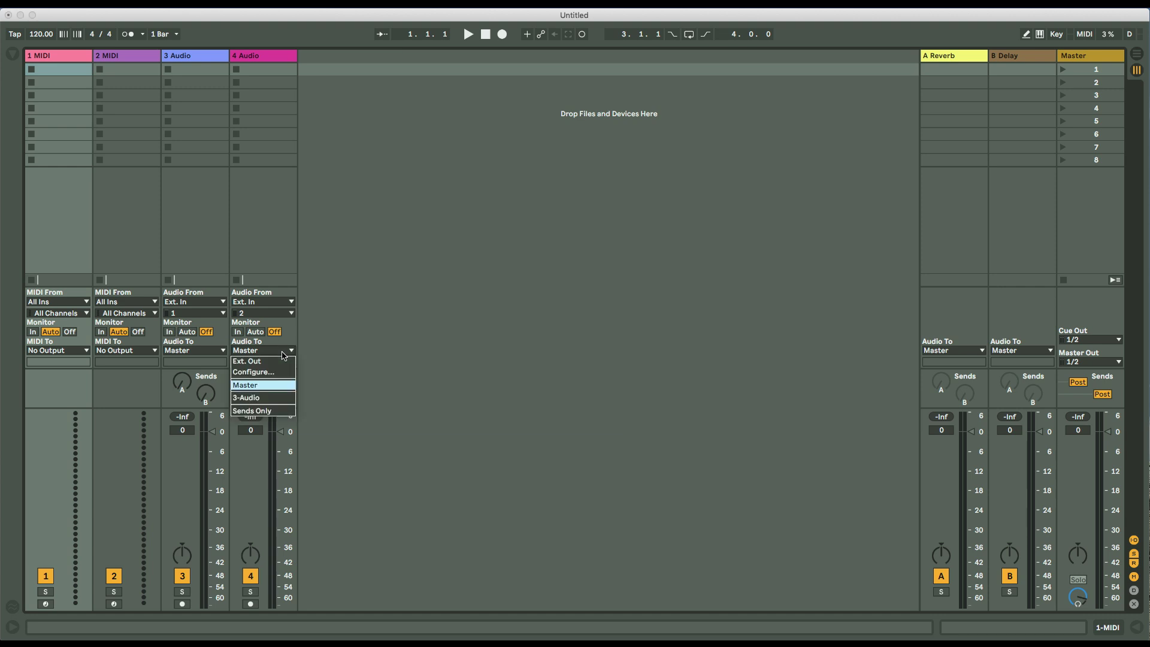
left_click(282, 353)
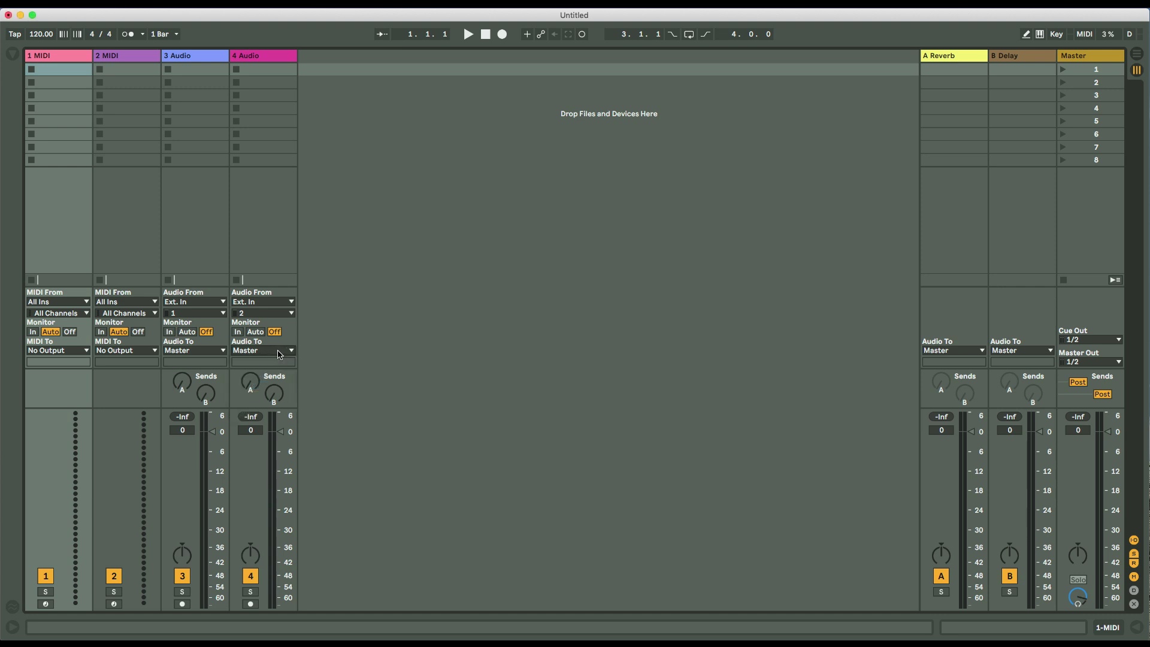
left_click(274, 315)
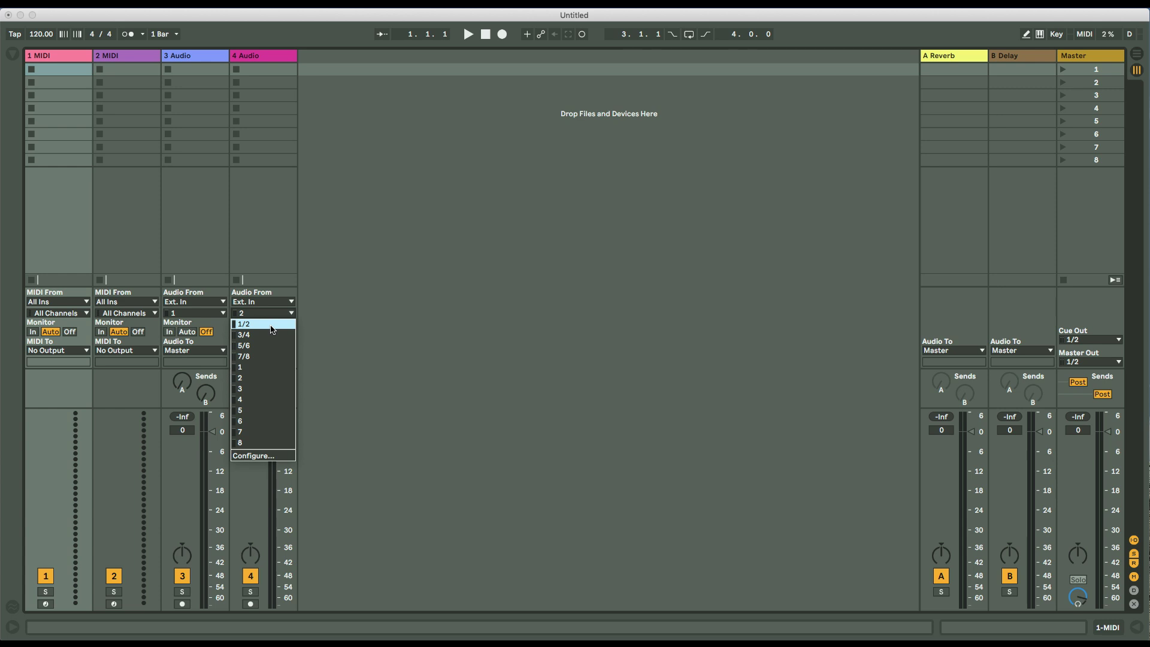
key("Escape")
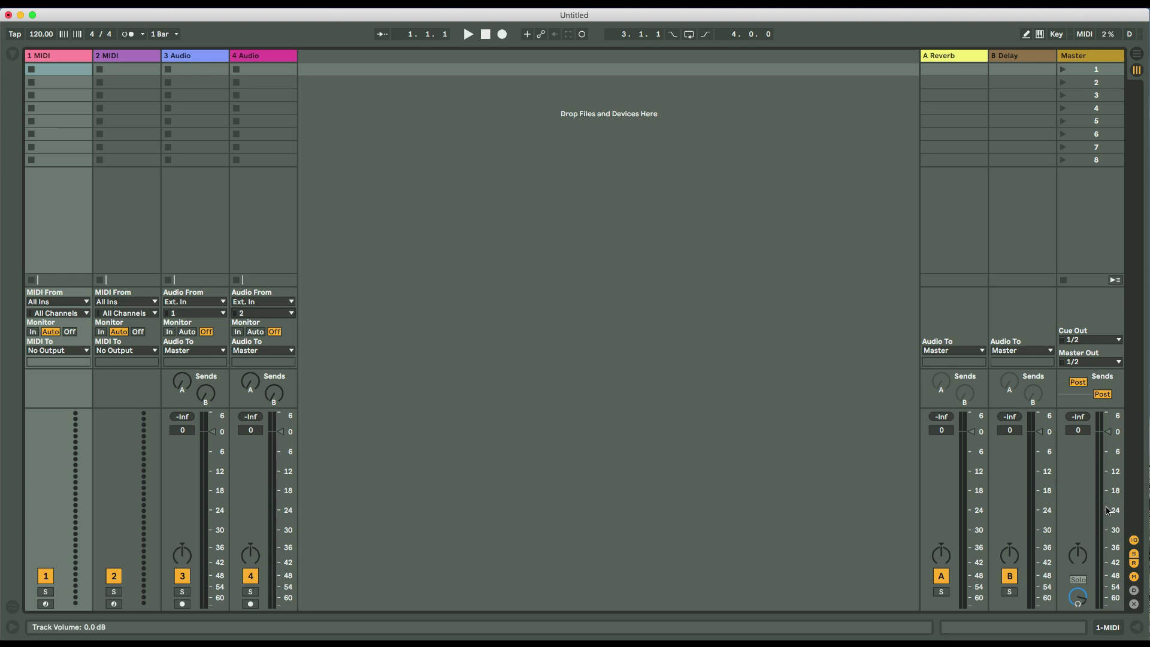
Lower the Master track's volume to about -5.4 dB and its cue volume to about -5.0 dB.
mouse_move(1108, 510)
left_mouse_down()
mouse_move(1107, 539)
mouse_move(1108, 426)
left_mouse_up()
left_click_drag(1077, 597, 1078, 596)
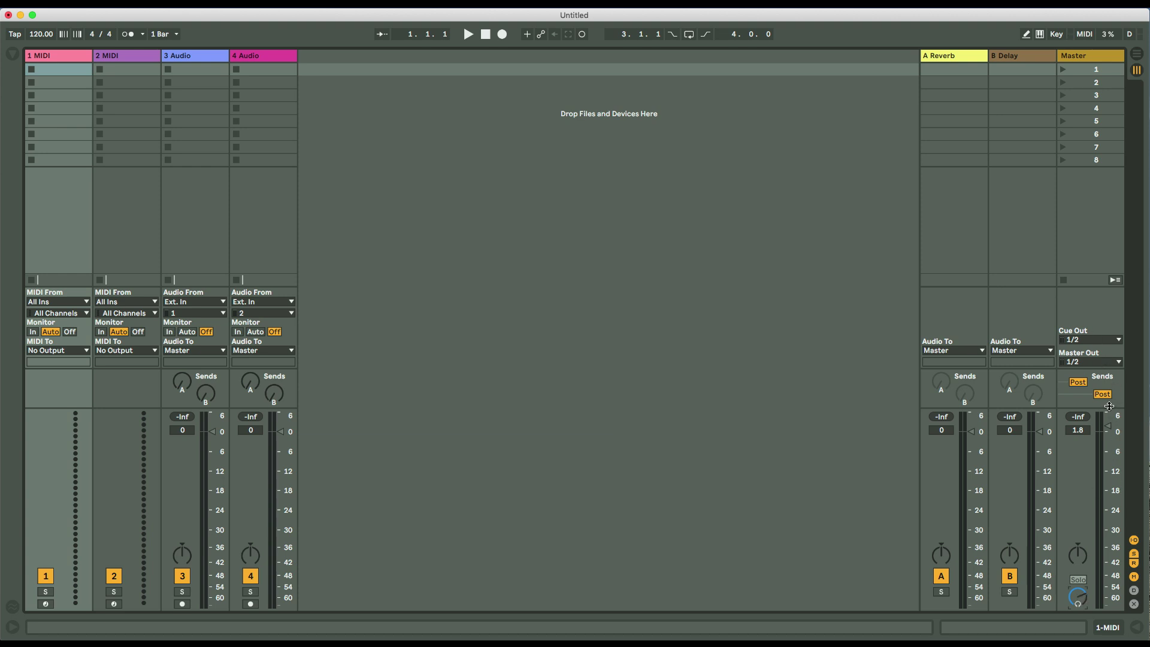
left_click_drag(1109, 426, 1109, 449)
Check the Master track's output and cue output options, keeping 1/2, and select the A Reverb return track.
left_click(1105, 362)
left_click(1105, 319)
left_click(1100, 340)
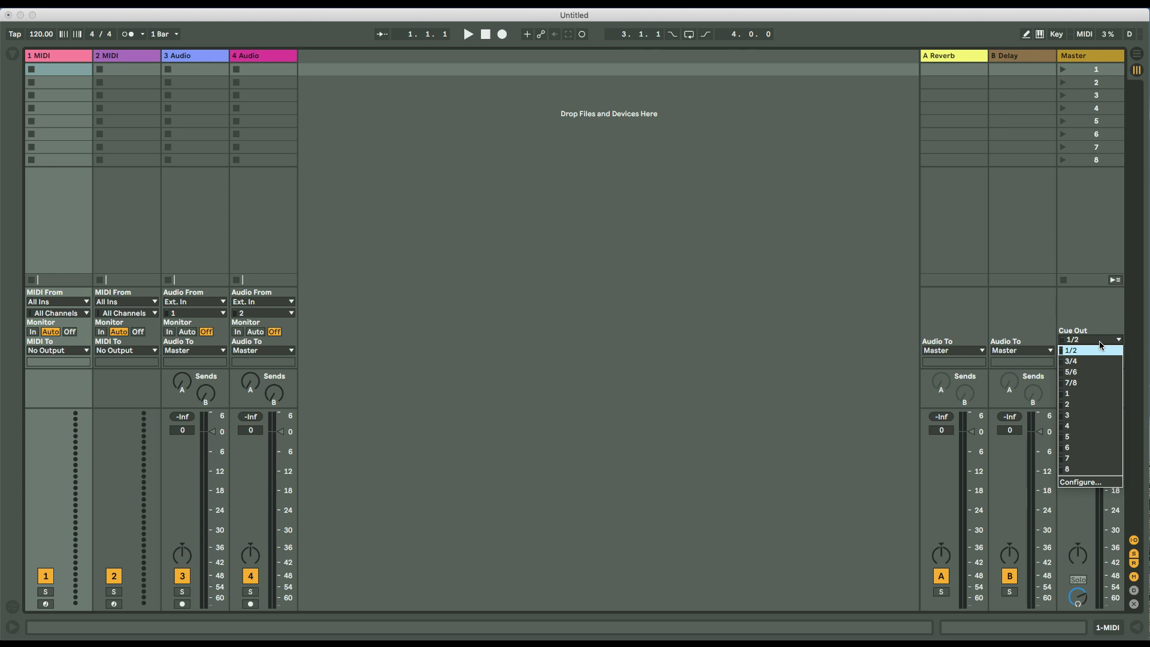
left_click(1099, 342)
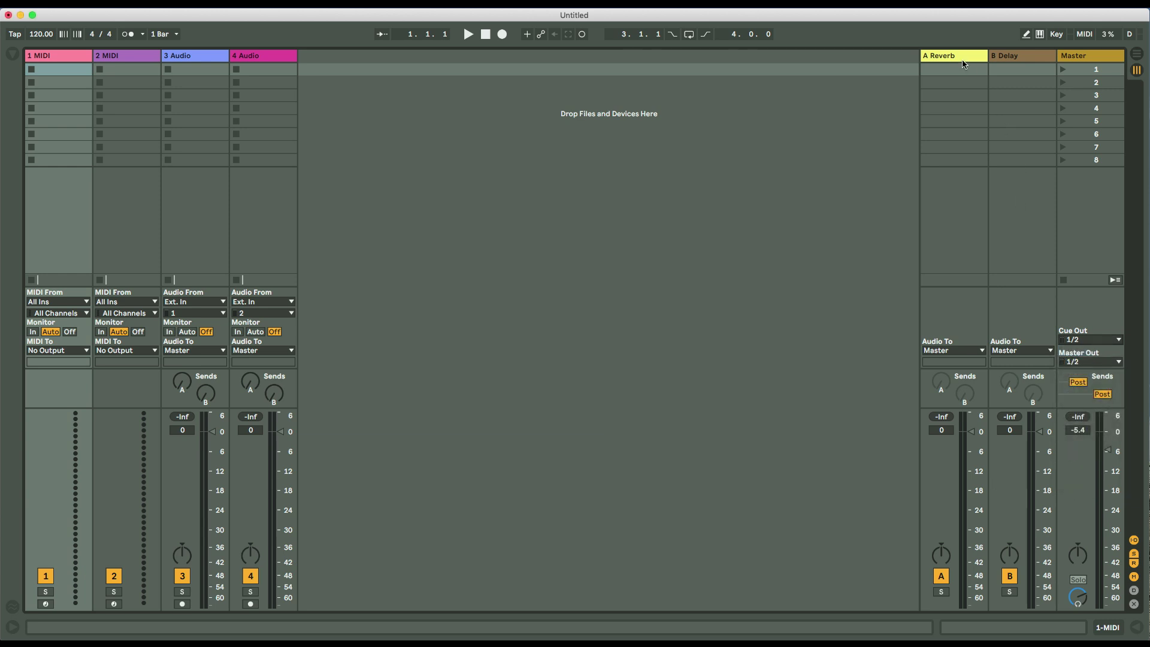
left_click(962, 60)
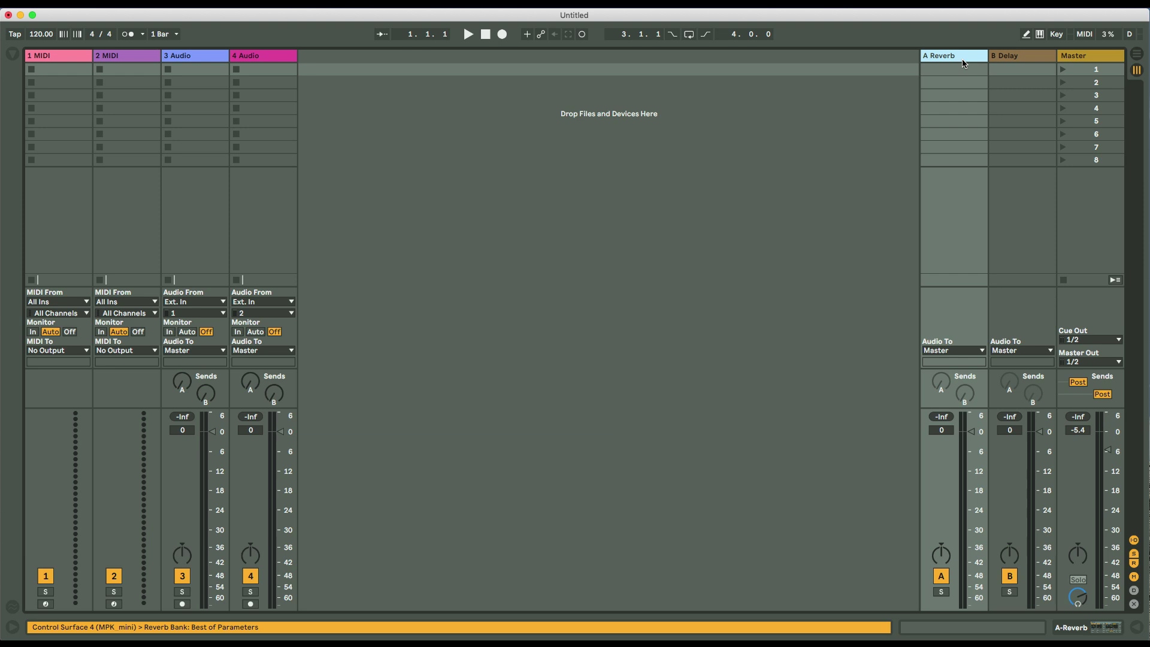
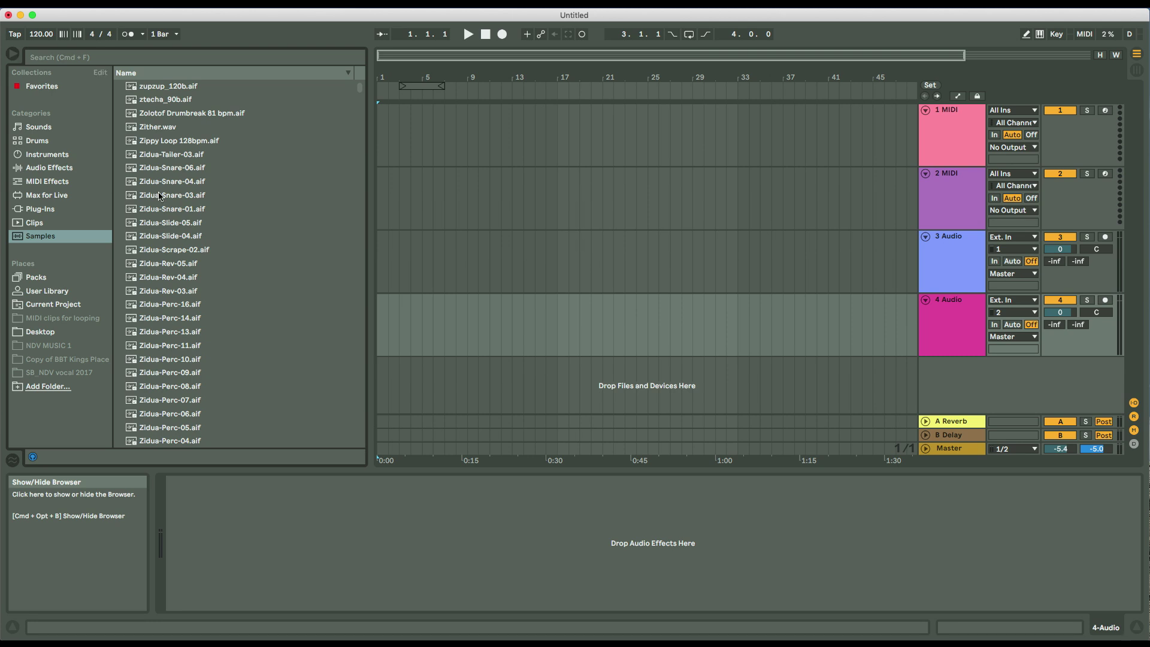
Hide the browser, Info View and device area around the Arrangement View.
left_click(1139, 630)
left_click(1139, 630)
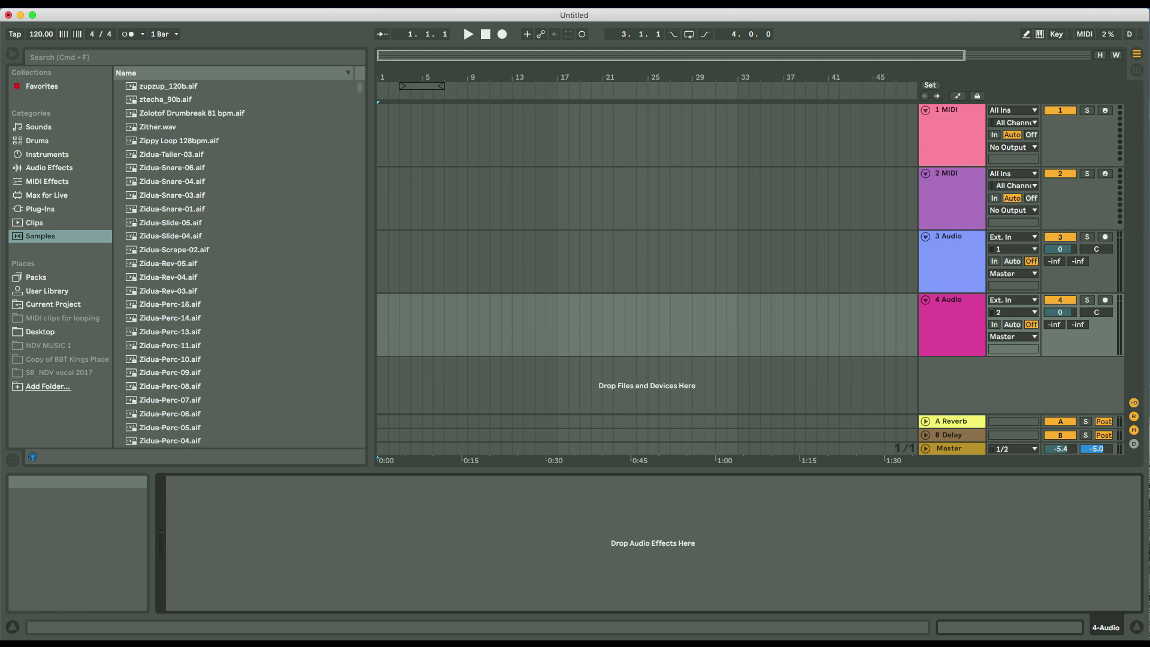
left_click(14, 55)
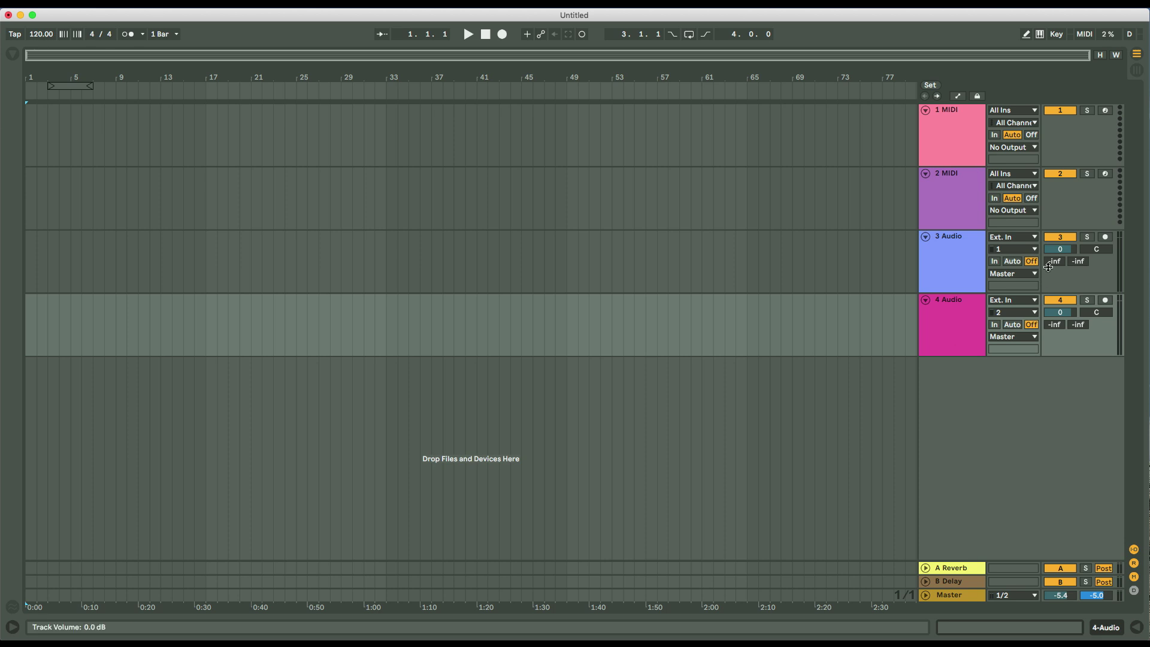
Try the activator, solo and record-arm switches of the 1 MIDI track, leaving only its activator off.
left_click(1060, 110)
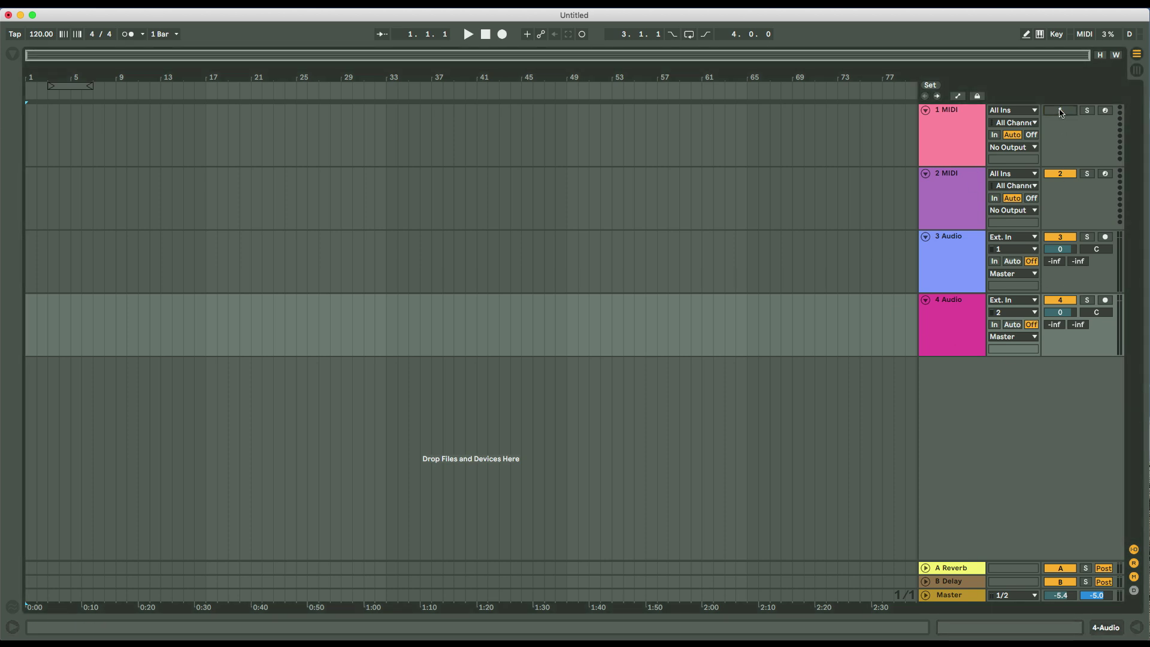
left_click(1060, 111)
left_click(1087, 111)
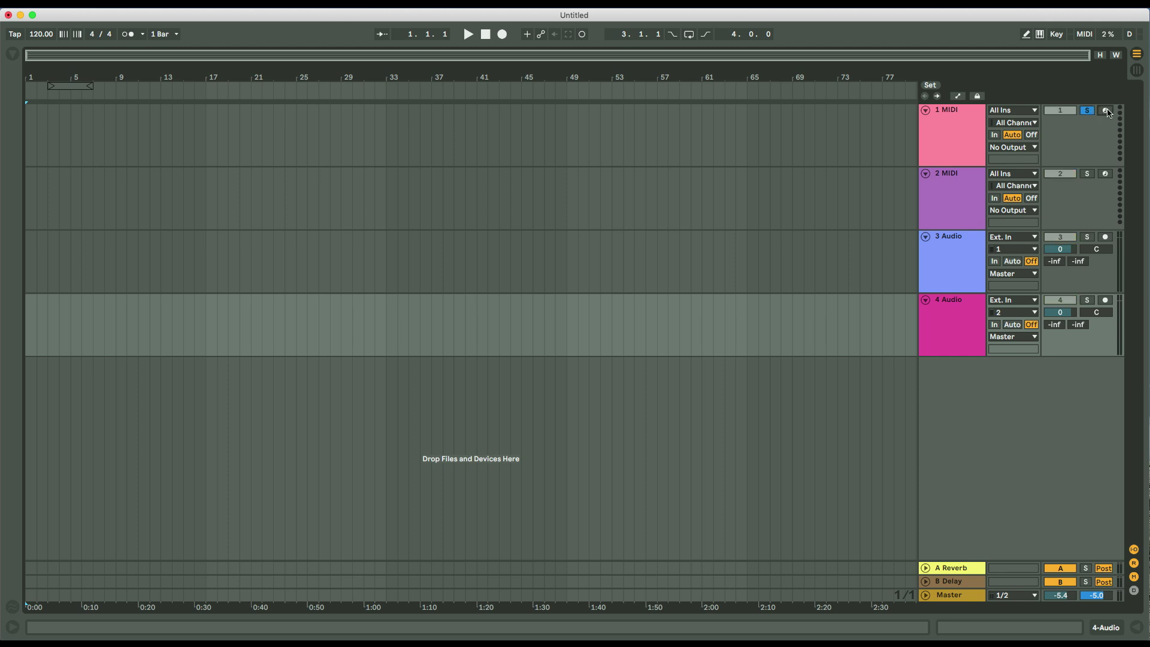
left_click(1105, 110)
left_click(1089, 111)
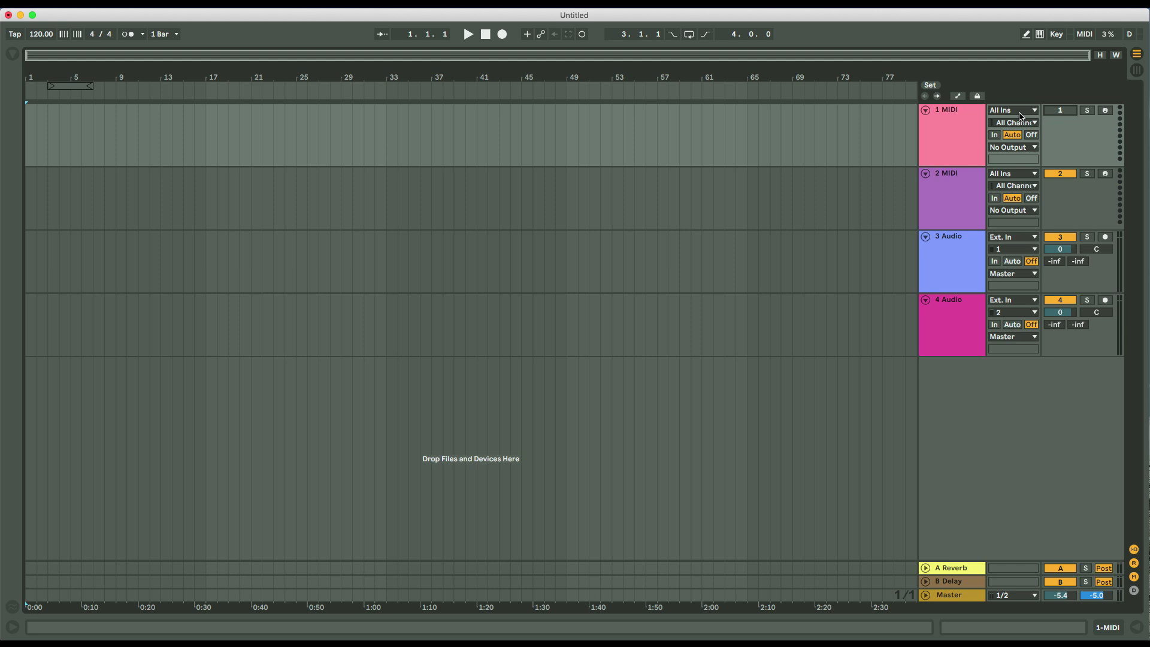
Examine the 1 MIDI track's MIDI input and output routing options, keeping All Ins and No Output.
left_click(1020, 111)
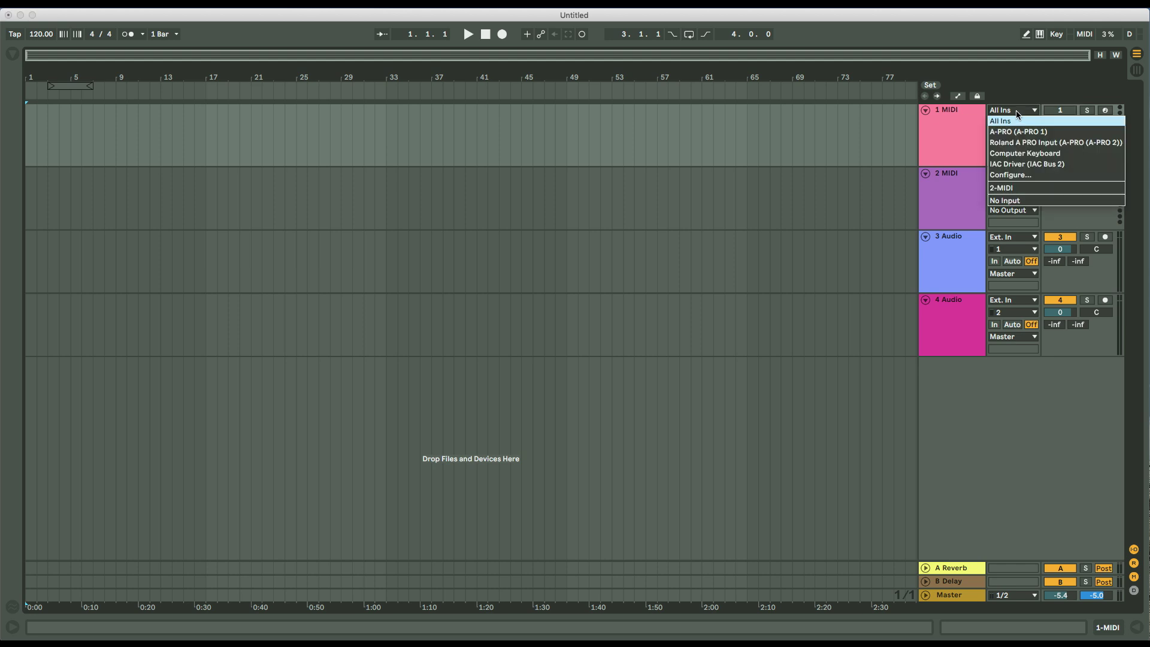
left_click(1016, 102)
left_click(1022, 148)
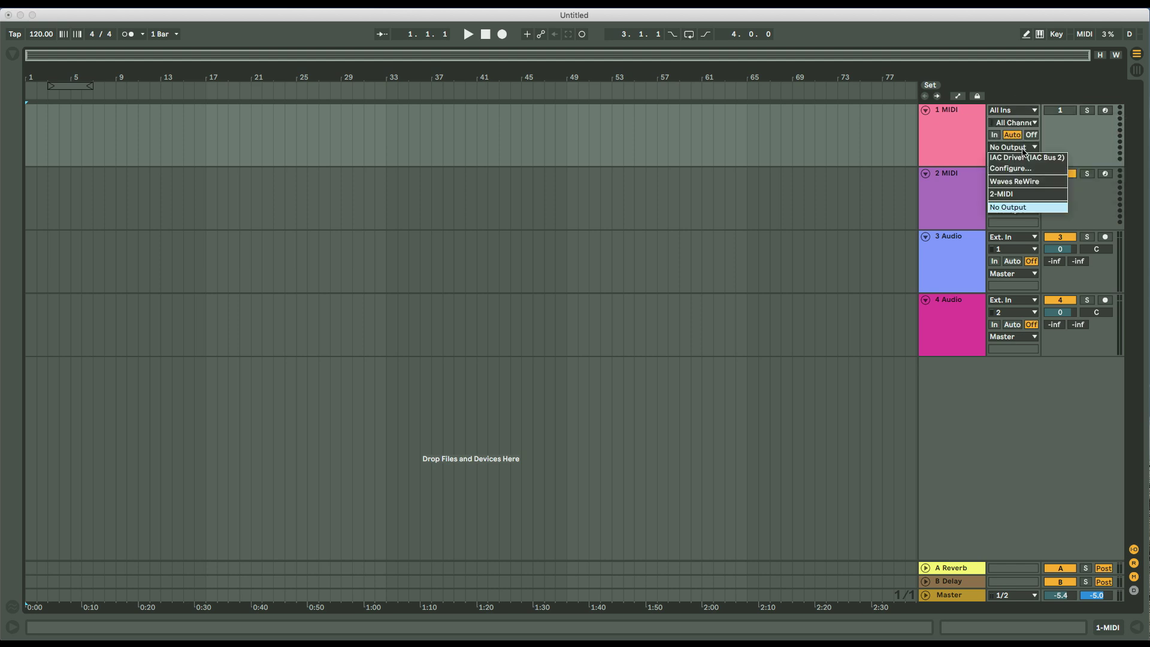
left_click(1100, 128)
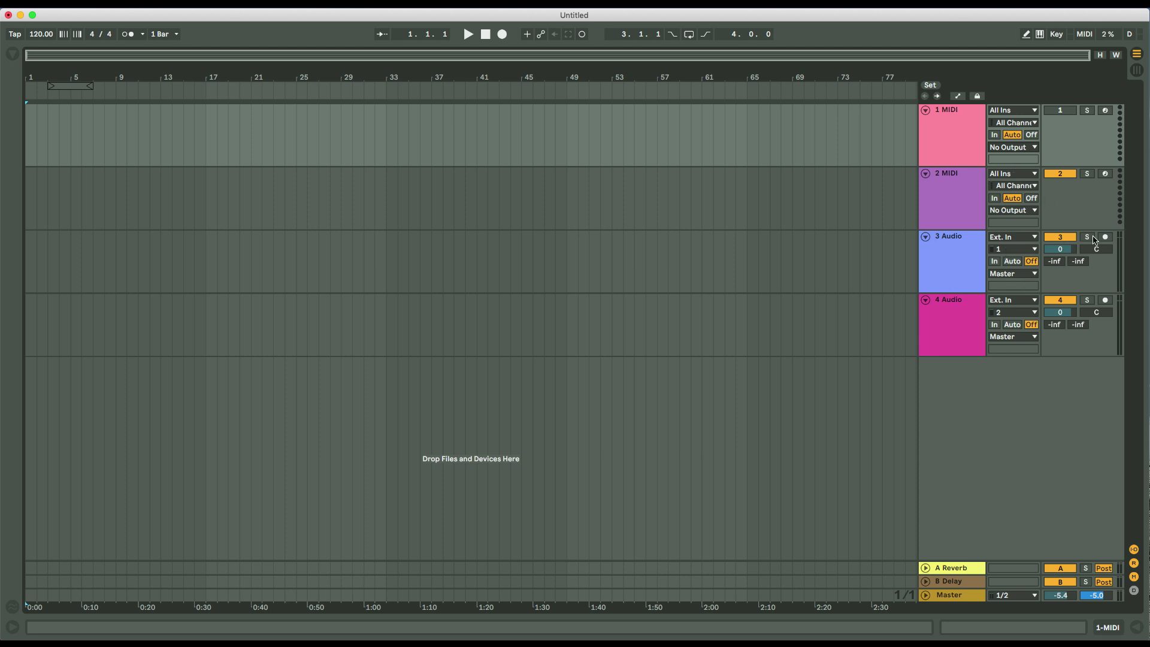
Lower the 3 Audio track's volume to -10.7 dB and pan the track towards the left.
left_click_drag(1060, 249, 1097, 273)
left_click_drag(980, 574, 974, 376)
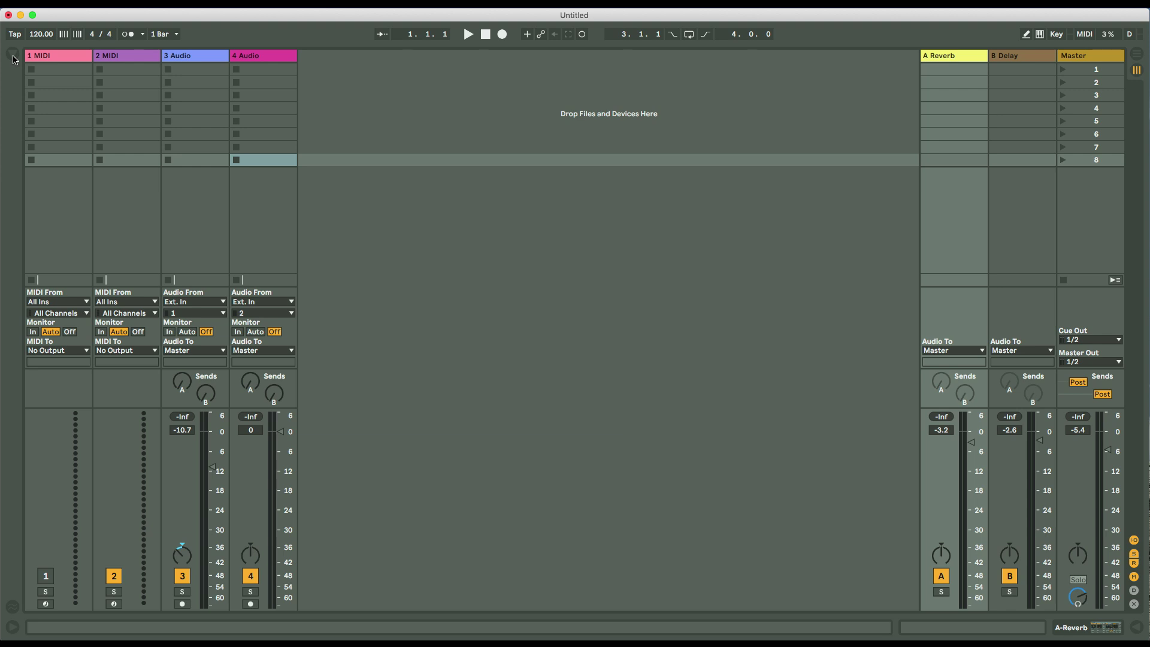
Show the browser, search Clips for "thma", and select Drums-Thma Loop 6-127bpm.alc.
left_click(13, 56)
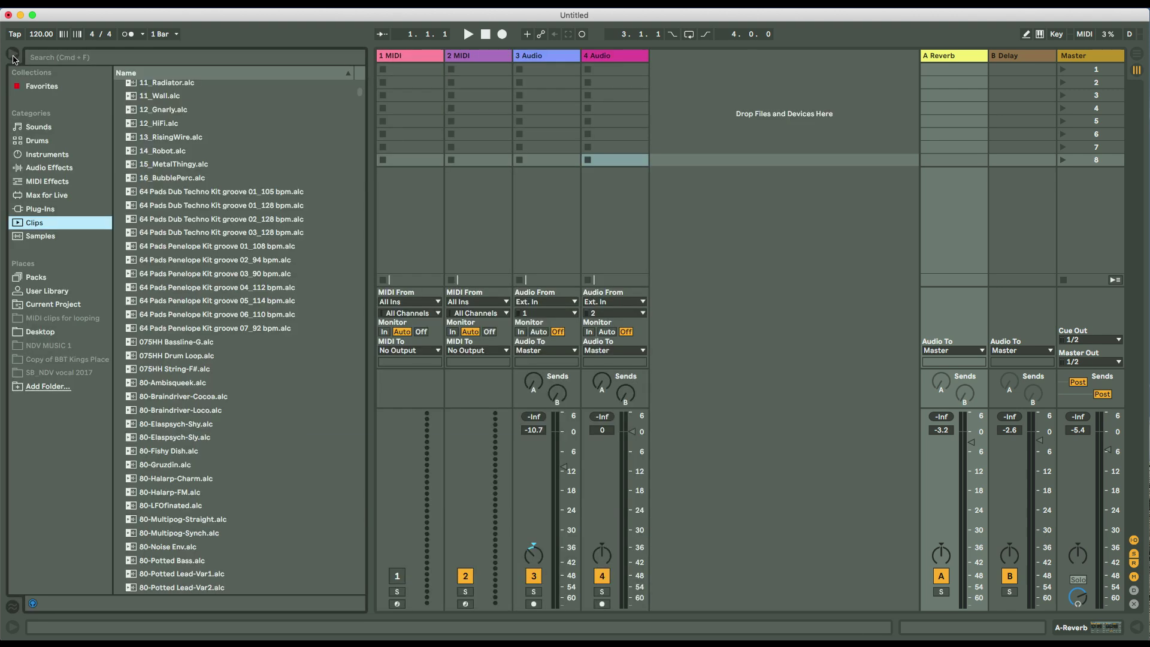
left_click(87, 60)
type("t")
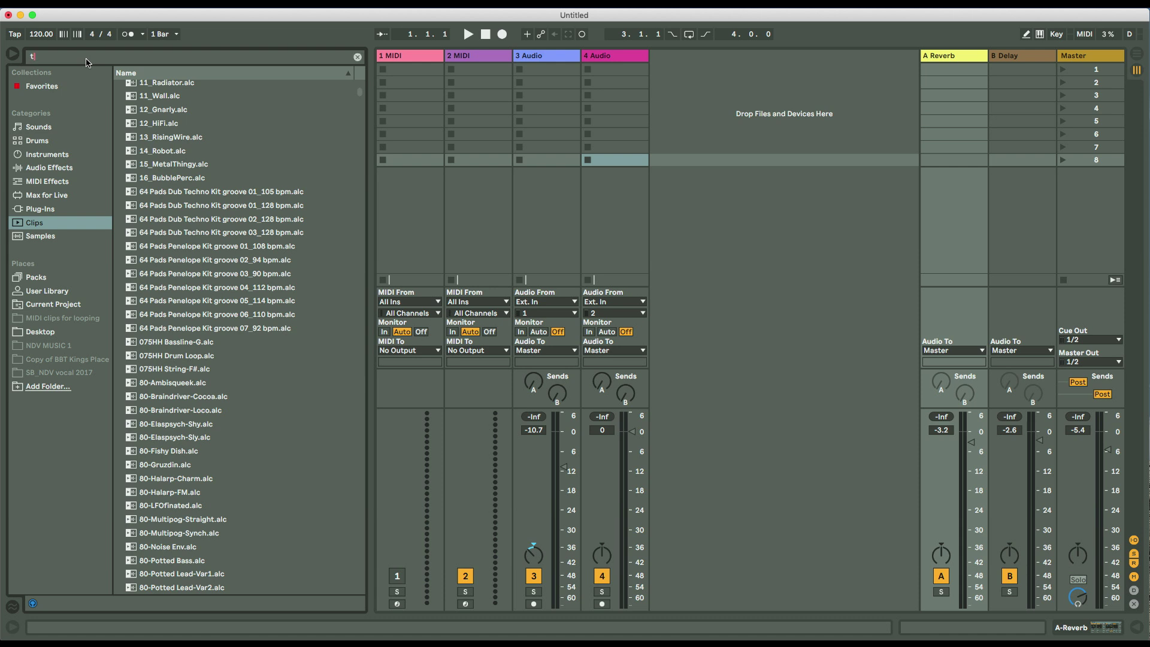
type("hma")
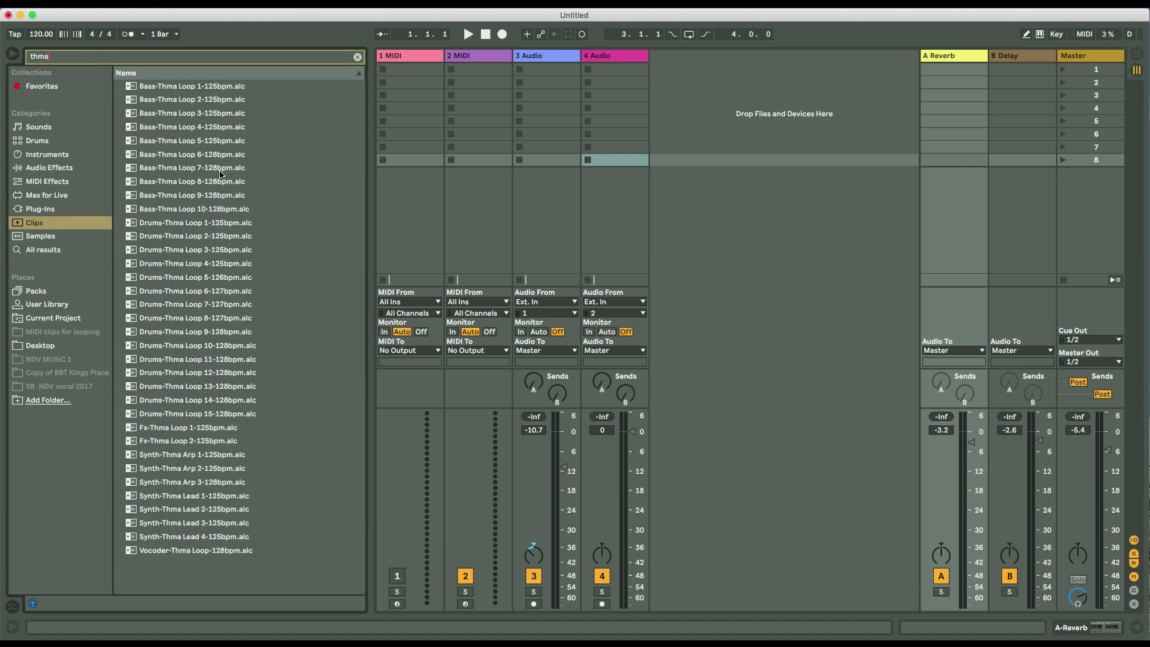
left_click(196, 294)
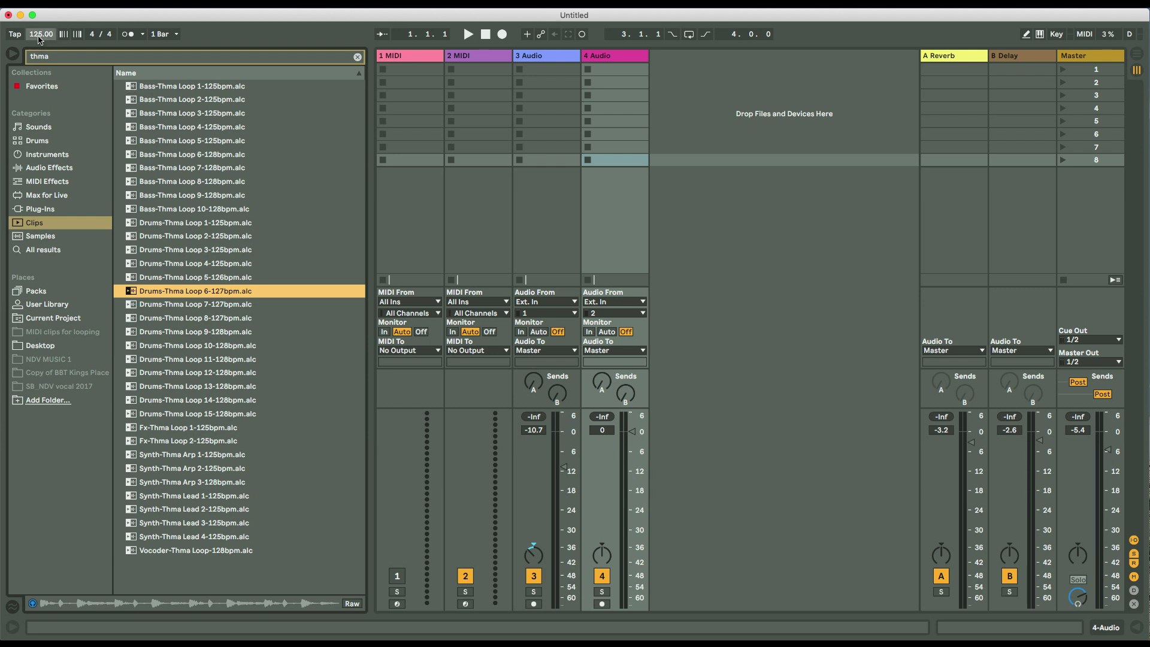
Set the tempo to 125 BPM and place Drums-Thma Loop 6-127bpm.alc in the first clip slot of a new audio track.
left_click_drag(38, 36, 39, 41)
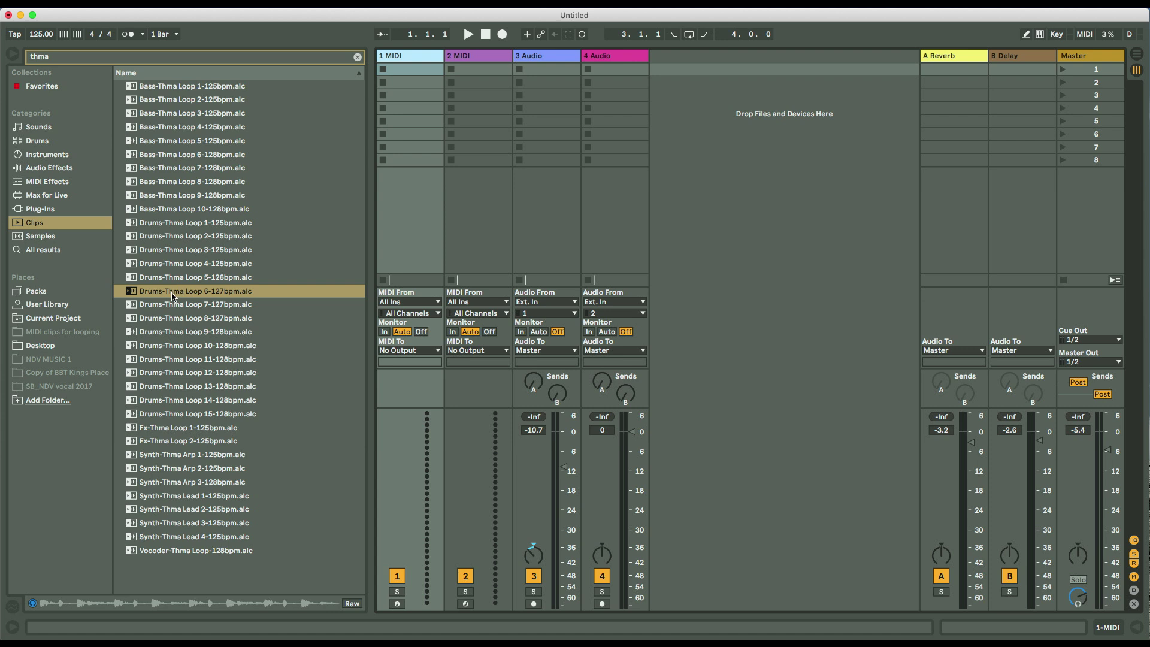
left_click_drag(172, 296, 724, 86)
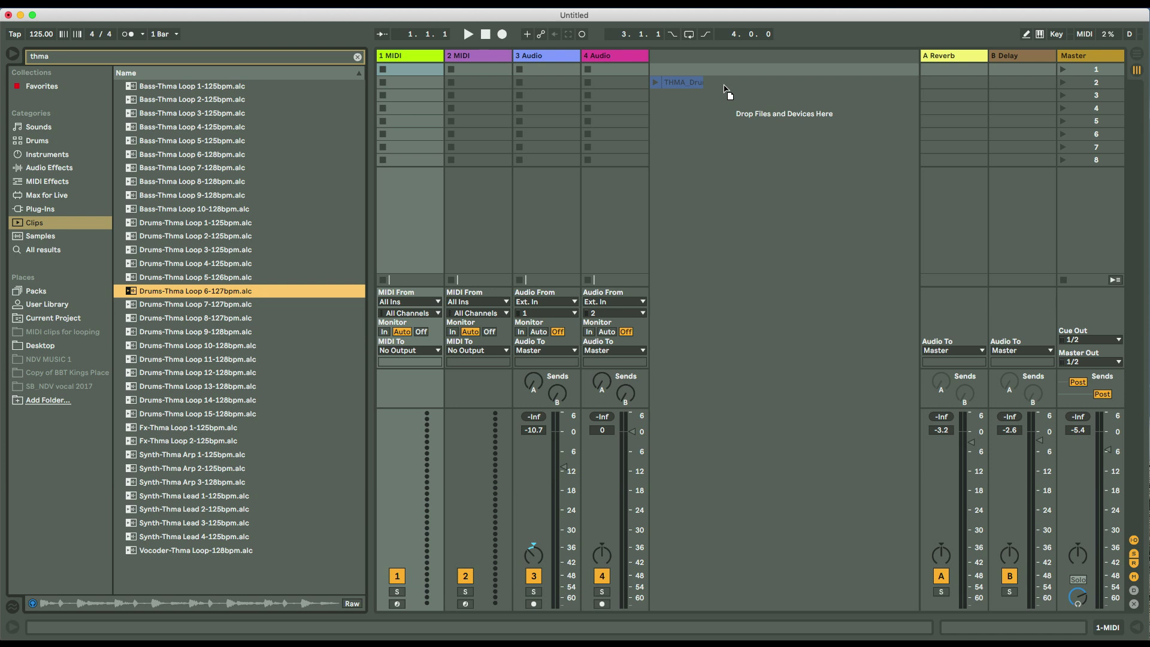
left_click_drag(724, 86, 701, 73)
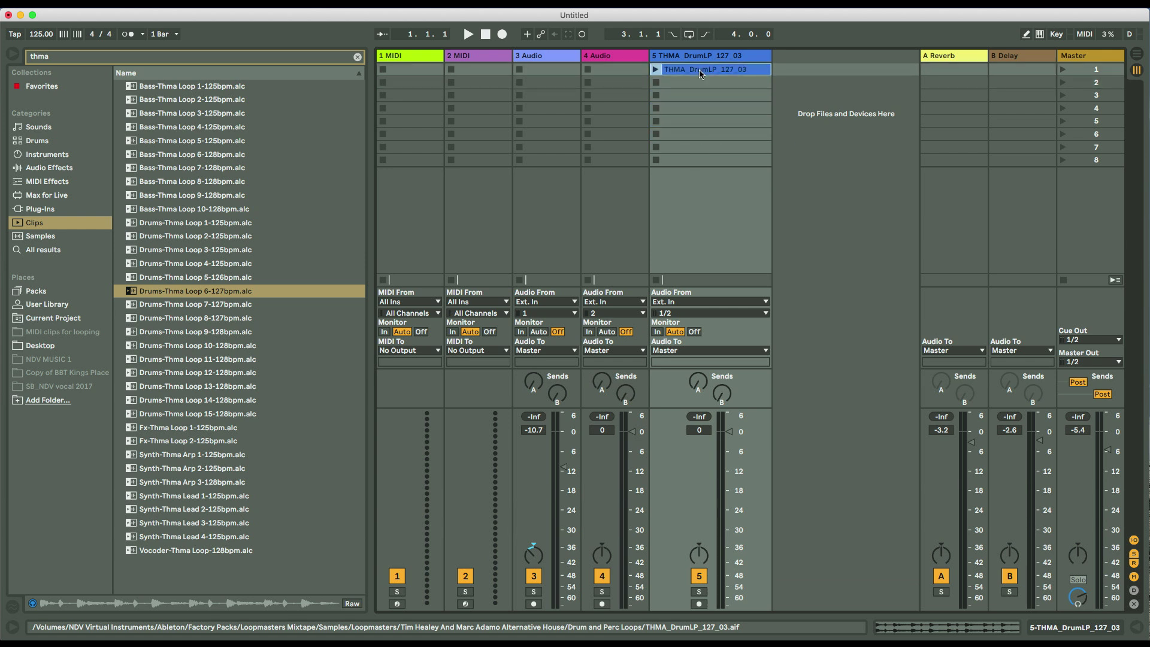
Launch the THMA_DrumLP_127_03 clip and set the tempo to 120 BPM.
left_click(655, 69)
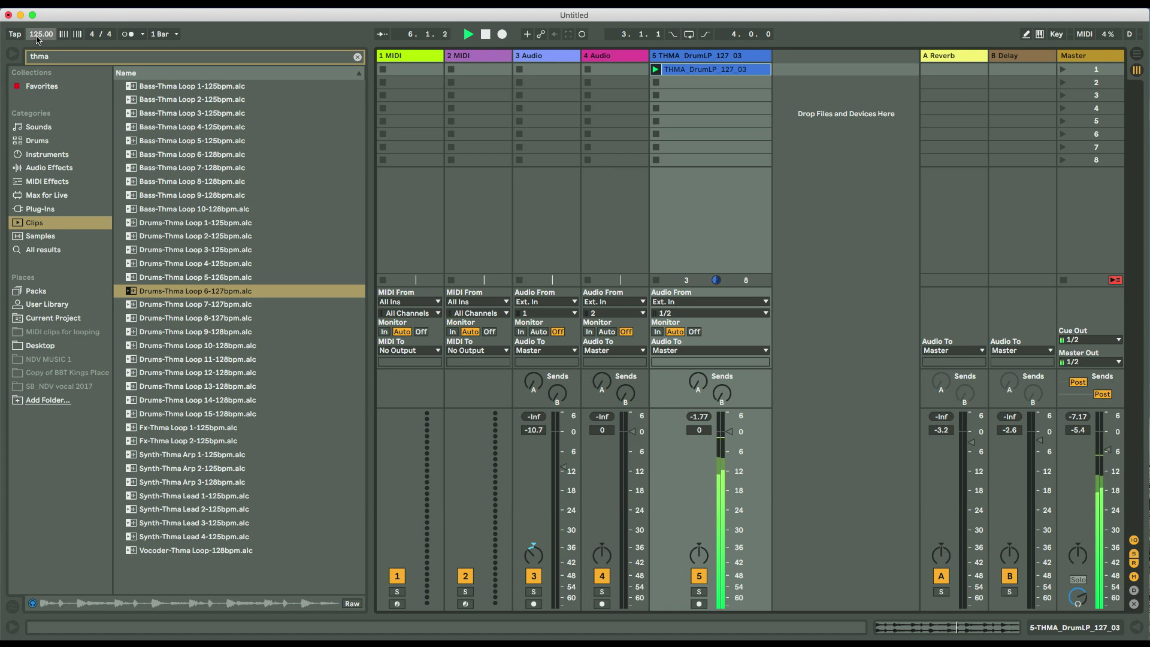
left_click_drag(41, 34, 41, 45)
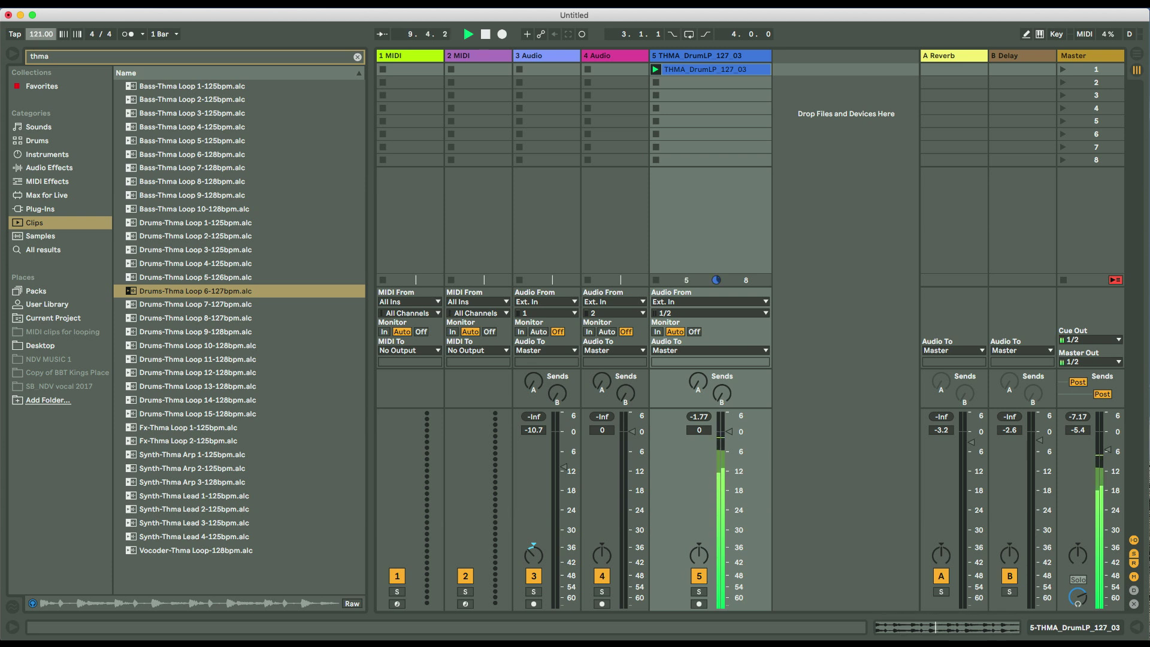
left_click_drag(41, 34, 40, 32)
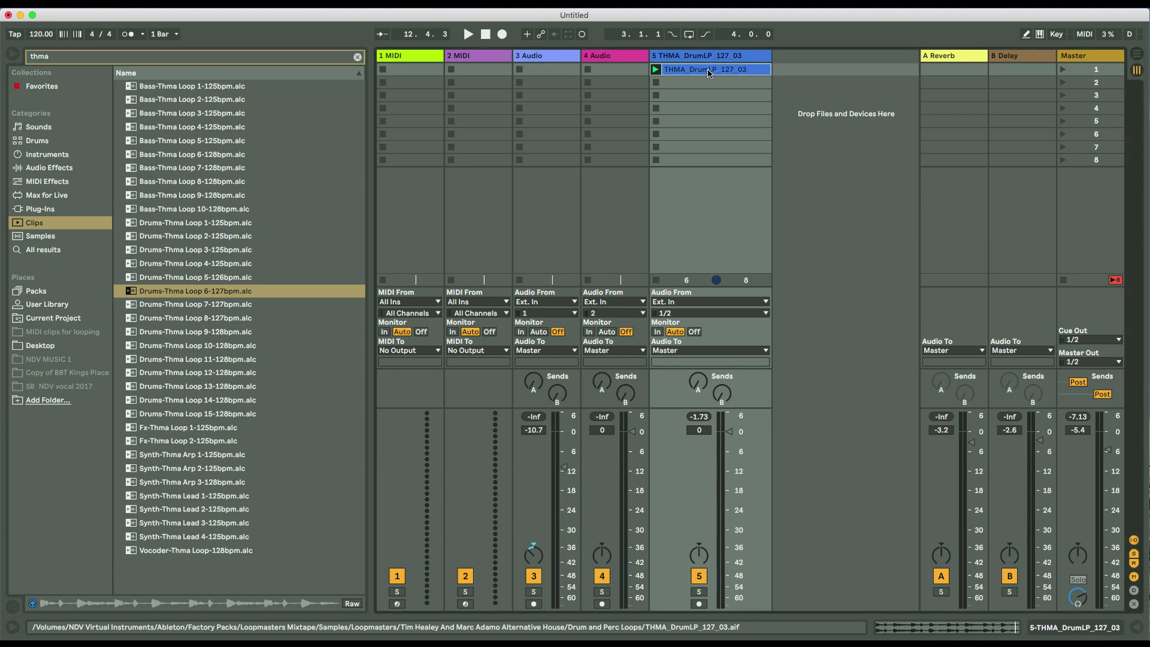
Open the drum loop's Clip View to inspect its waveform and sample settings, and hide it again.
double_click(708, 73)
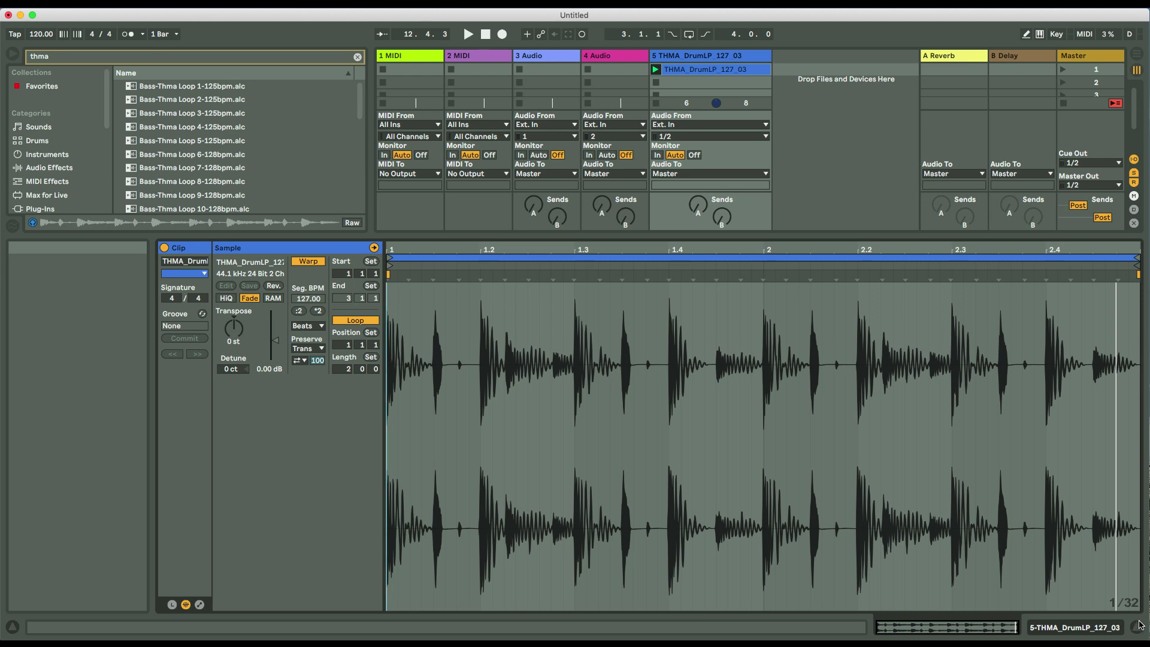
left_click(1136, 628)
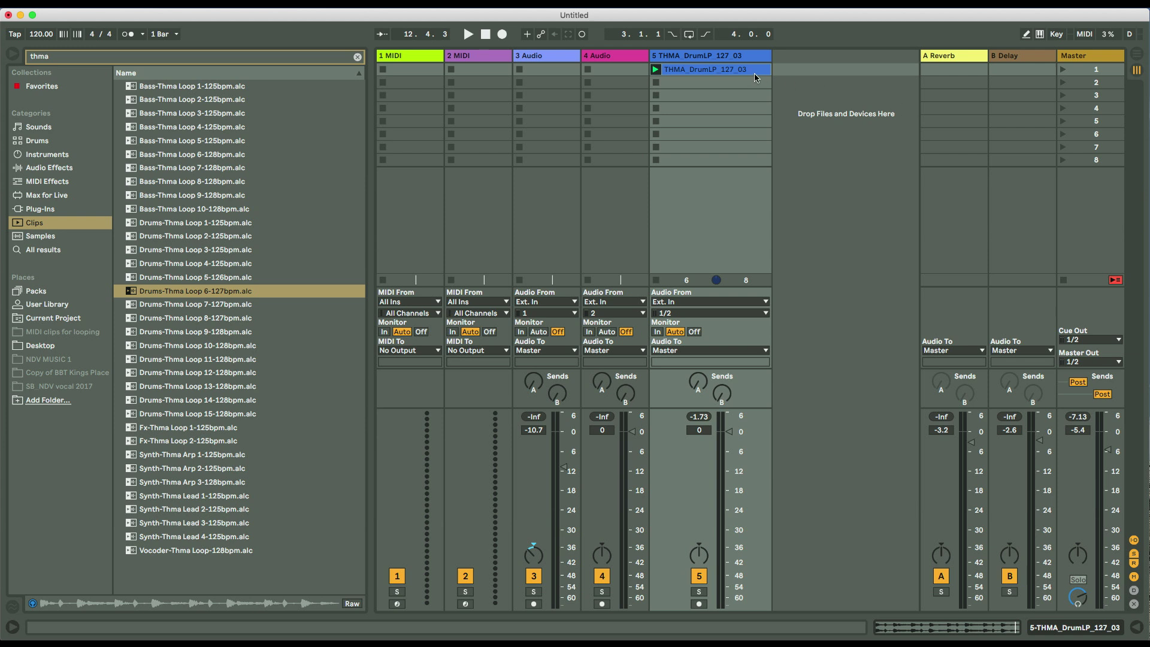
Show the drum loop track's device area, clear the browser search, and add the Flanger audio effect to the track.
double_click(703, 56)
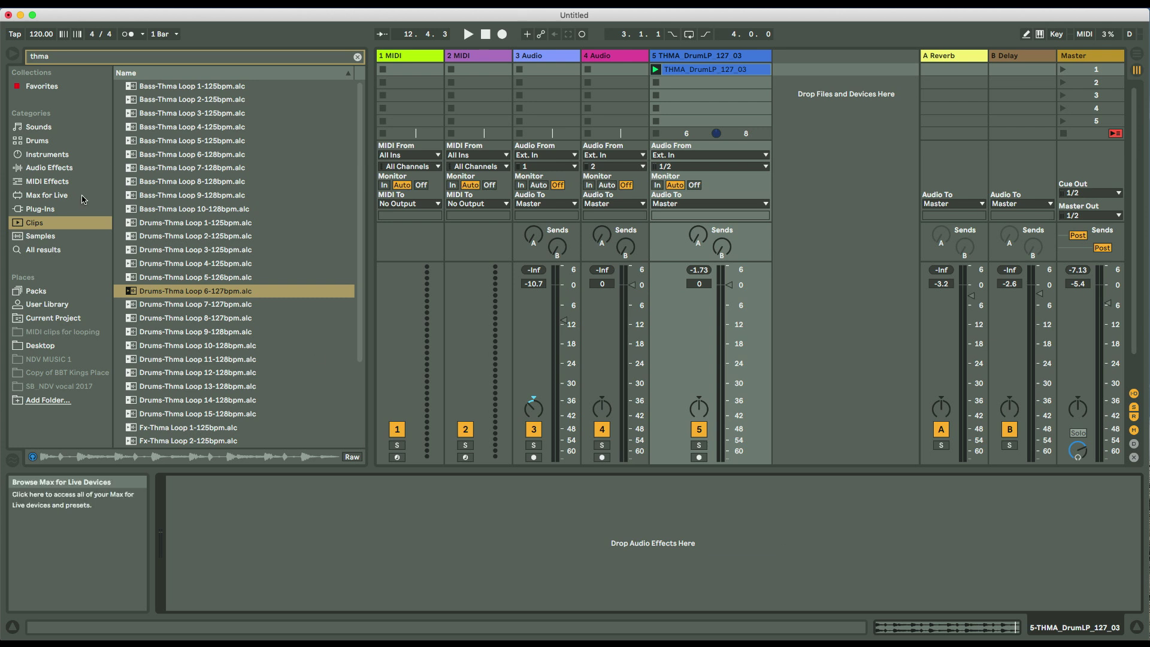
left_click(48, 172)
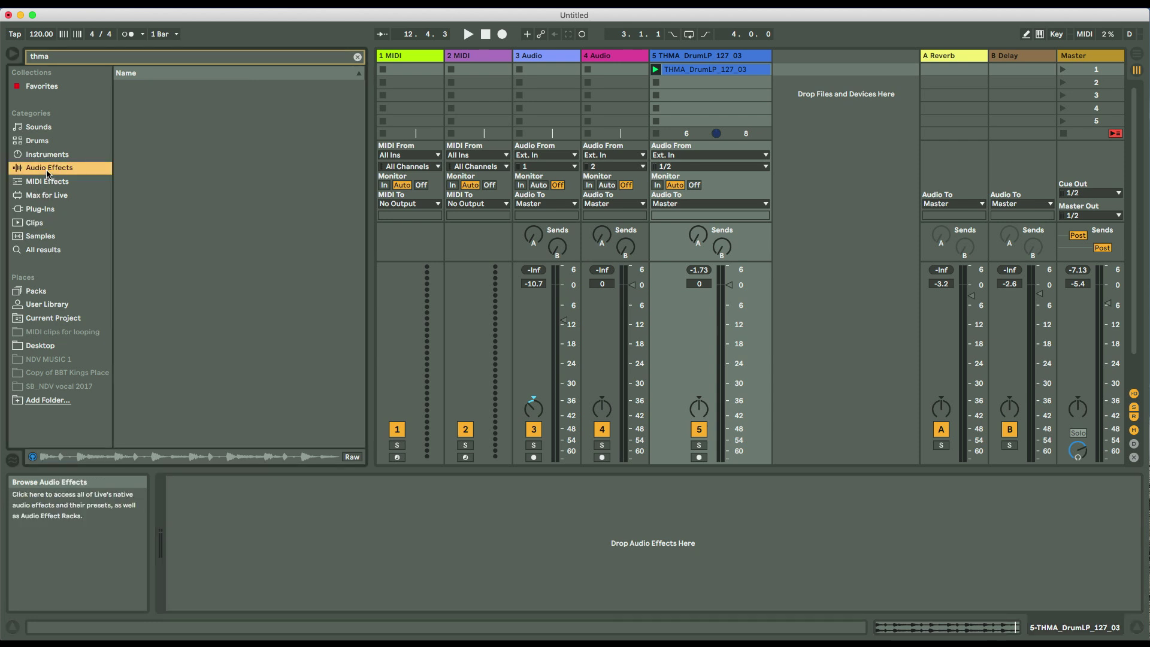
left_click(357, 57)
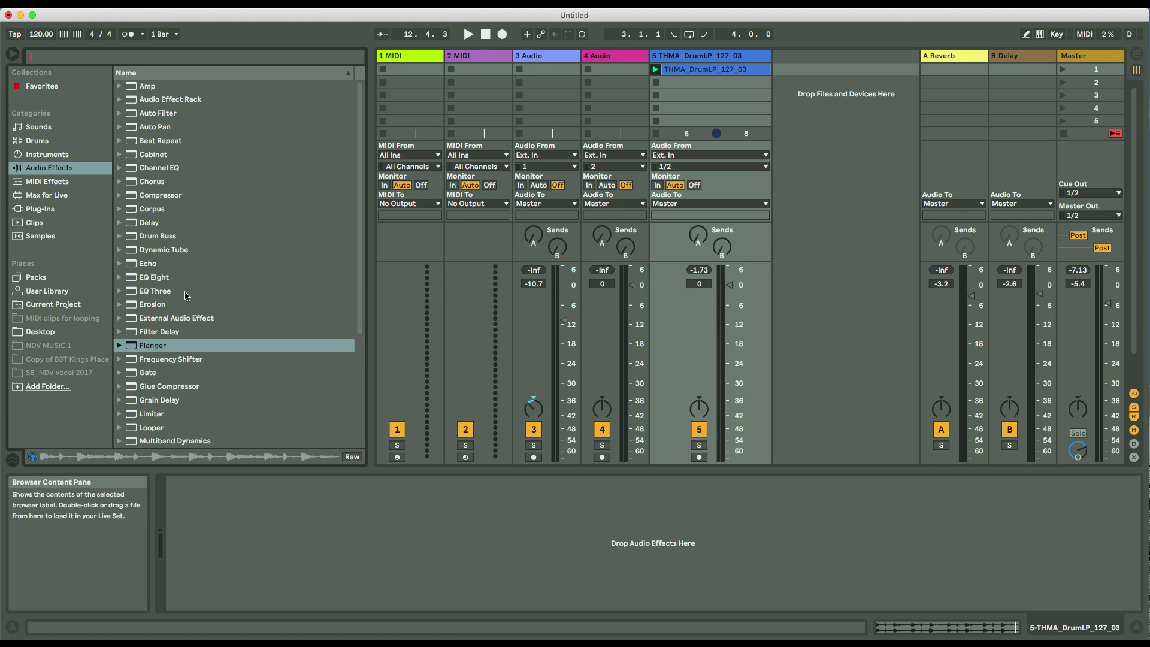
left_click(130, 347)
left_click_drag(130, 347, 342, 514)
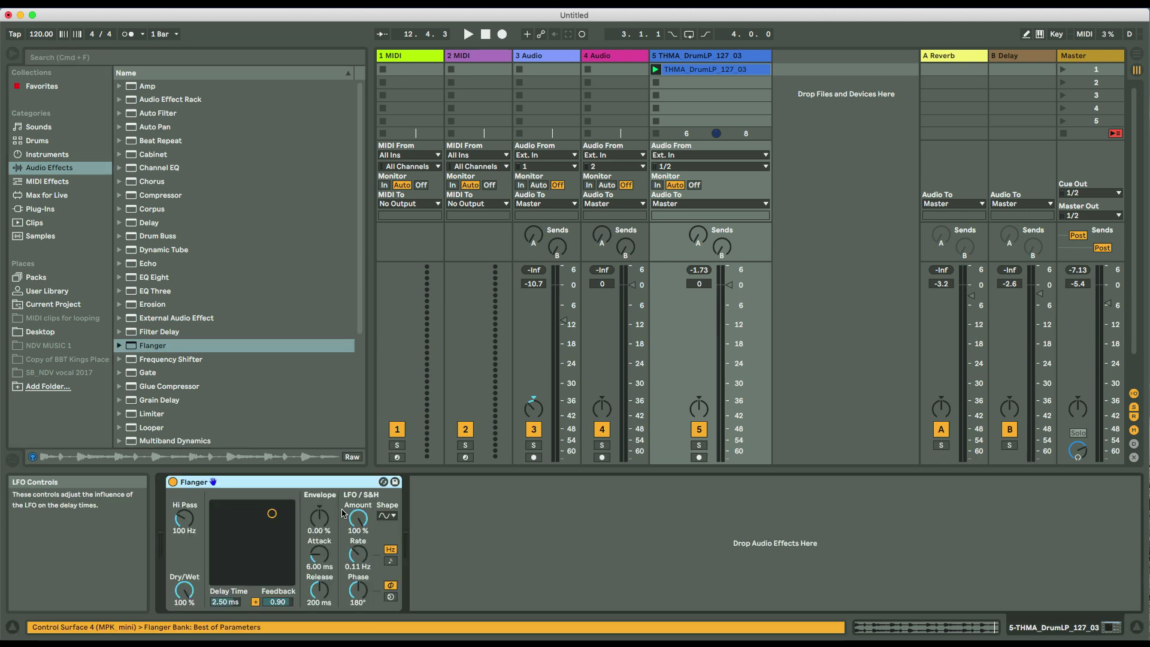
Play the drum loop through the Flanger and delete the effect from the track.
left_click(654, 70)
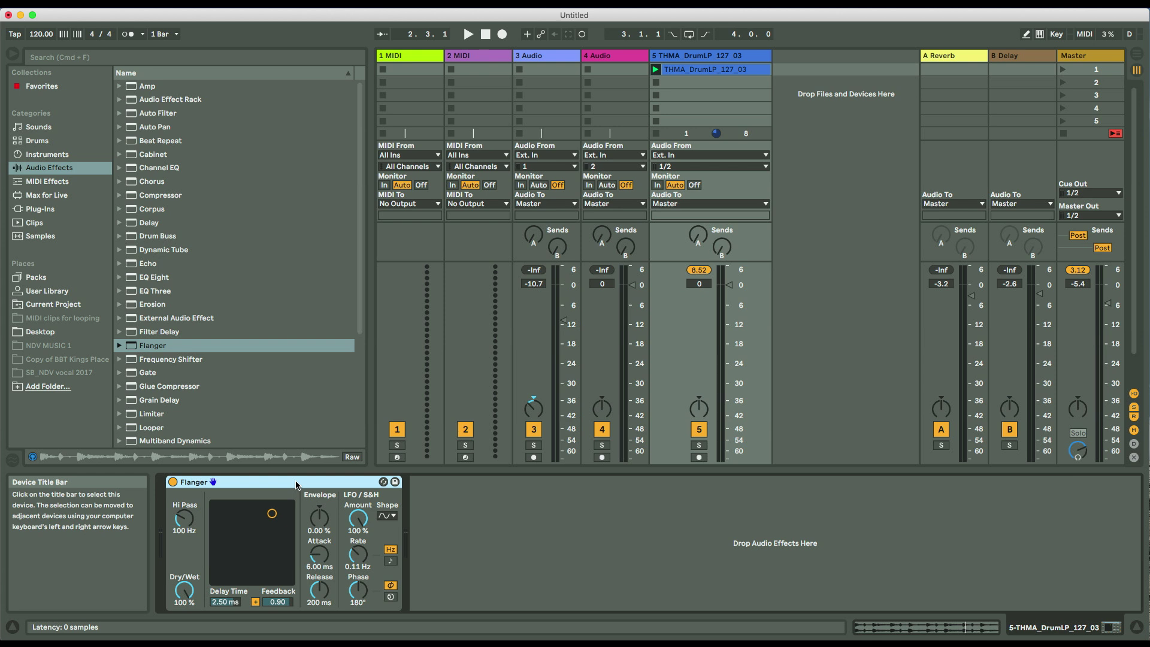
key("Delete")
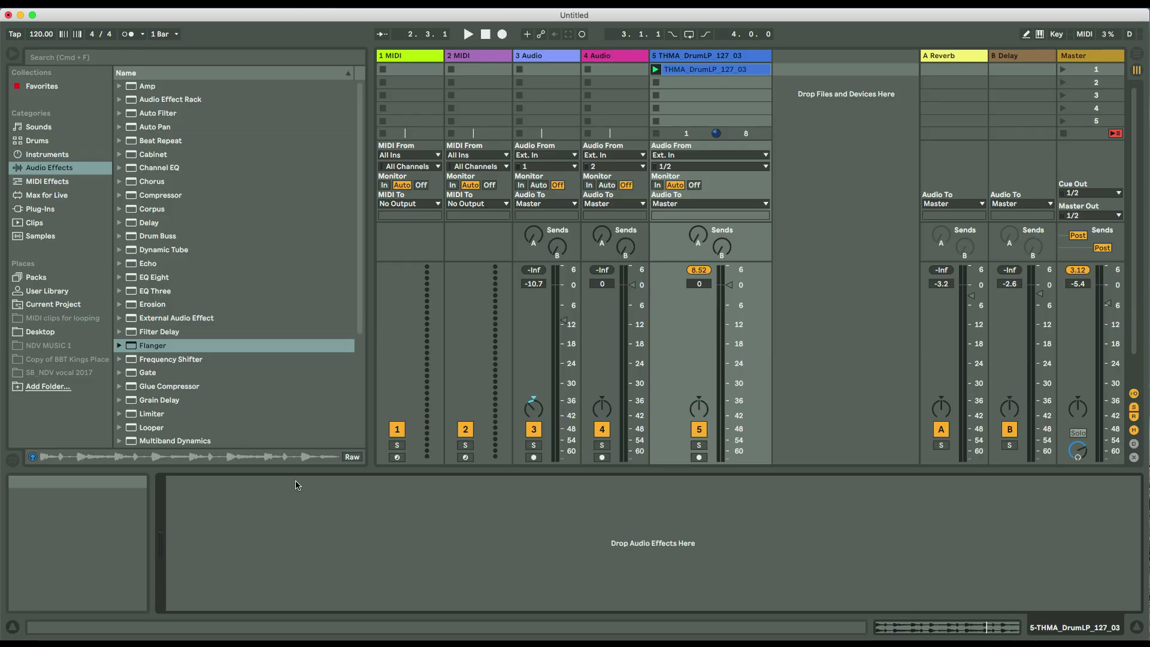
Search Clips for "bass stuy" and place 130 - Bed Stuy Rambo - Bass.alc in the first clip slot of a new audio track.
left_click(39, 226)
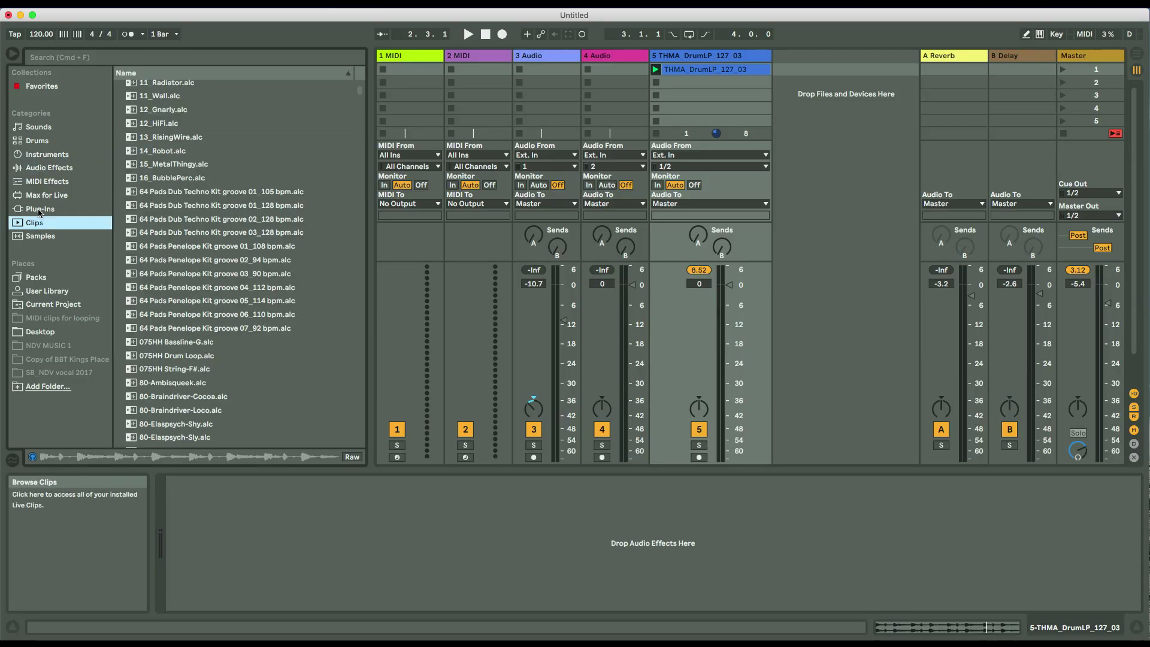
left_click(78, 58)
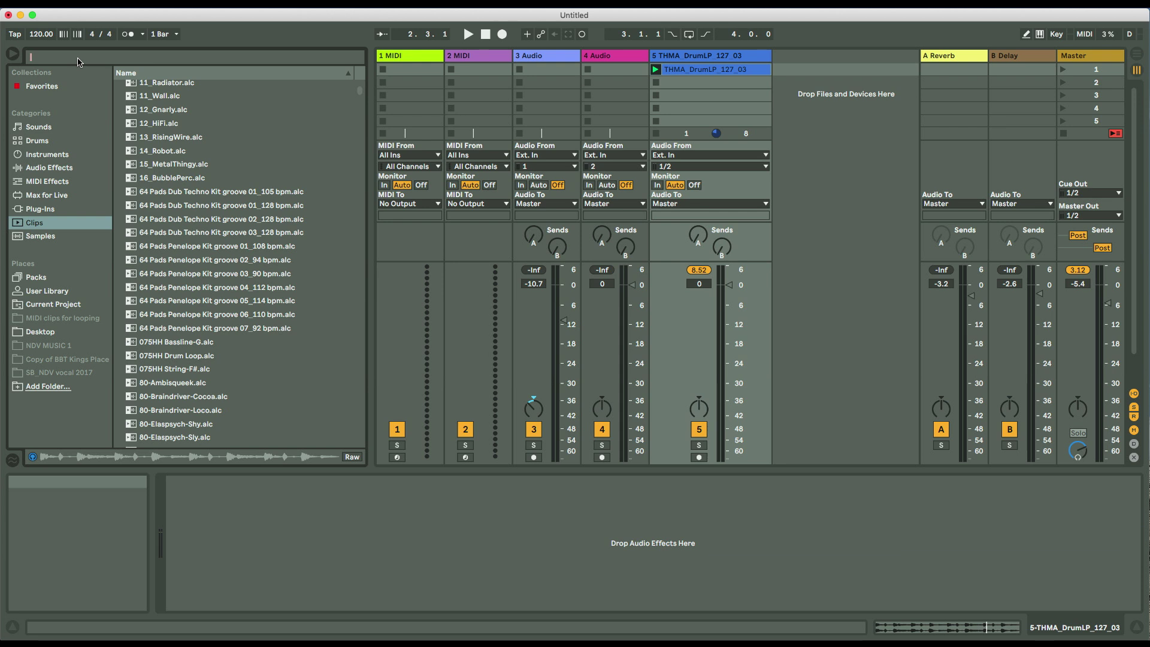
type("bass")
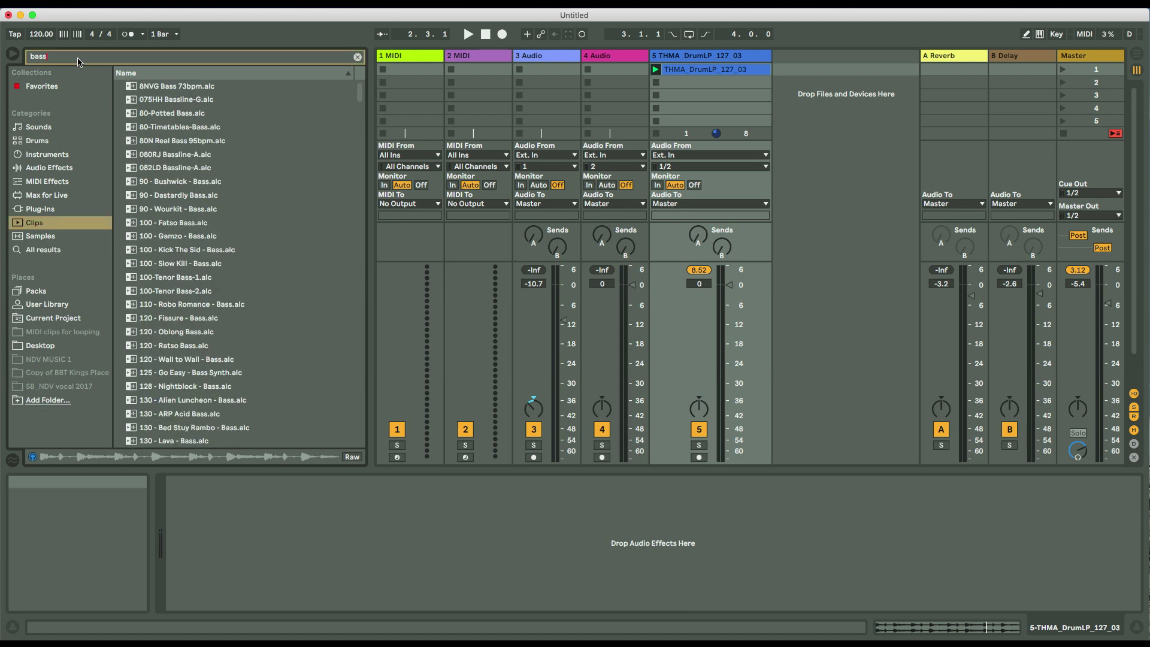
type(" stu")
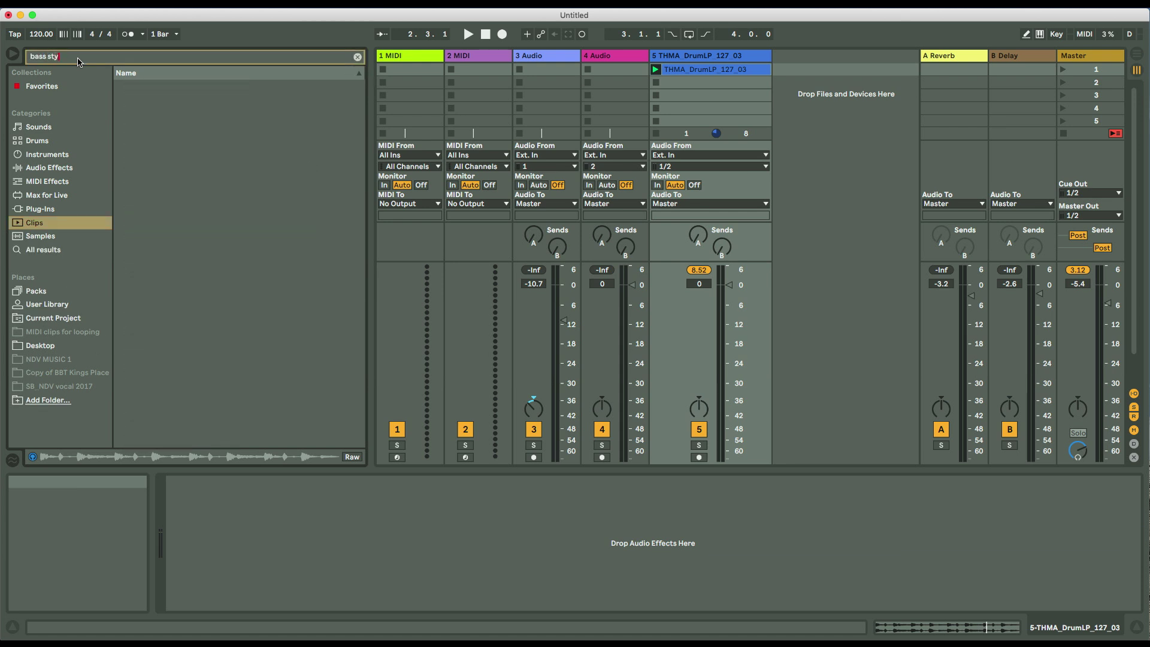
type("y")
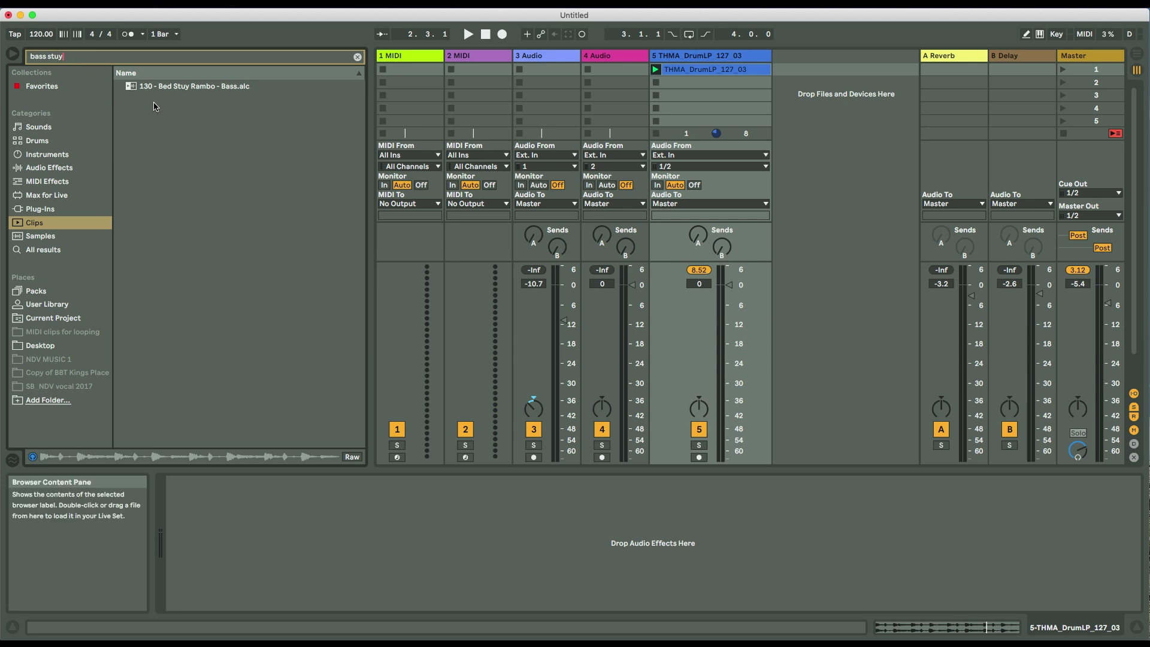
left_click(183, 88)
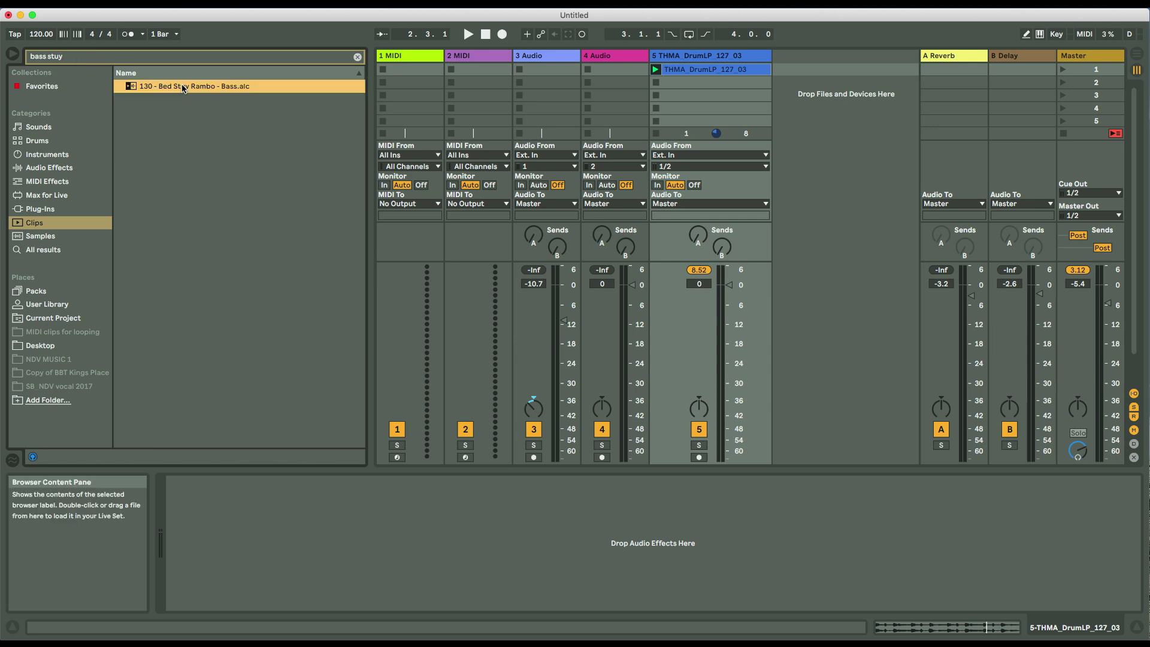
left_click_drag(759, 179, 804, 76)
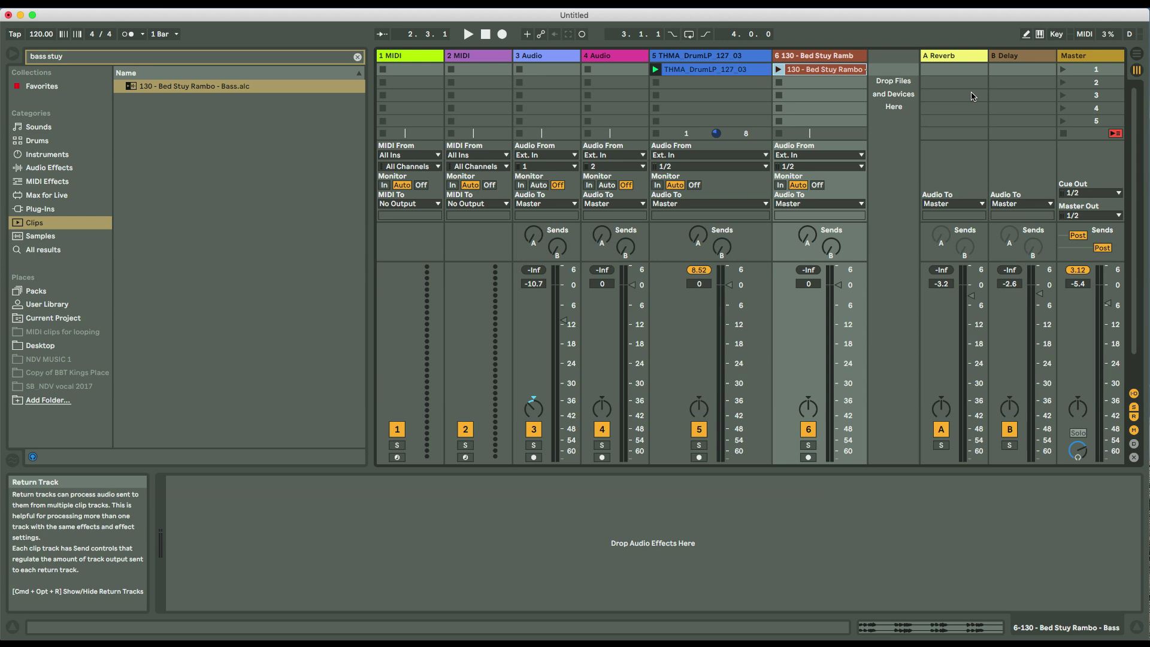
Launch scene 1, lower the bass track's volume to -3.7 dB, and stop all clips.
left_click(1062, 71)
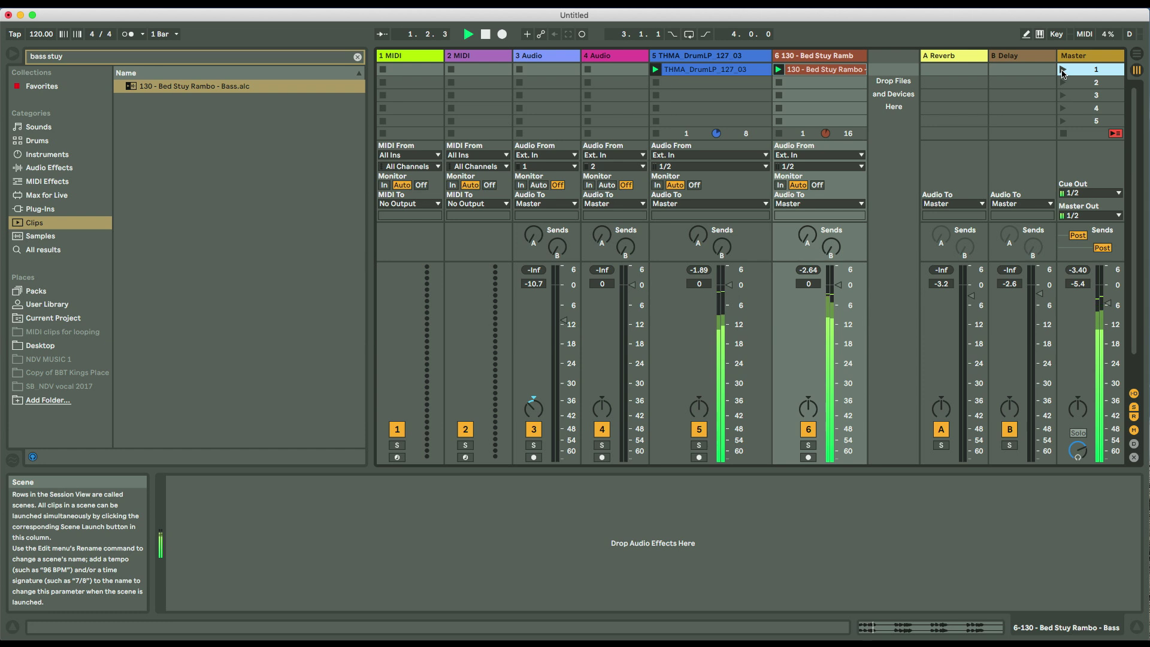
left_click_drag(837, 285, 838, 297)
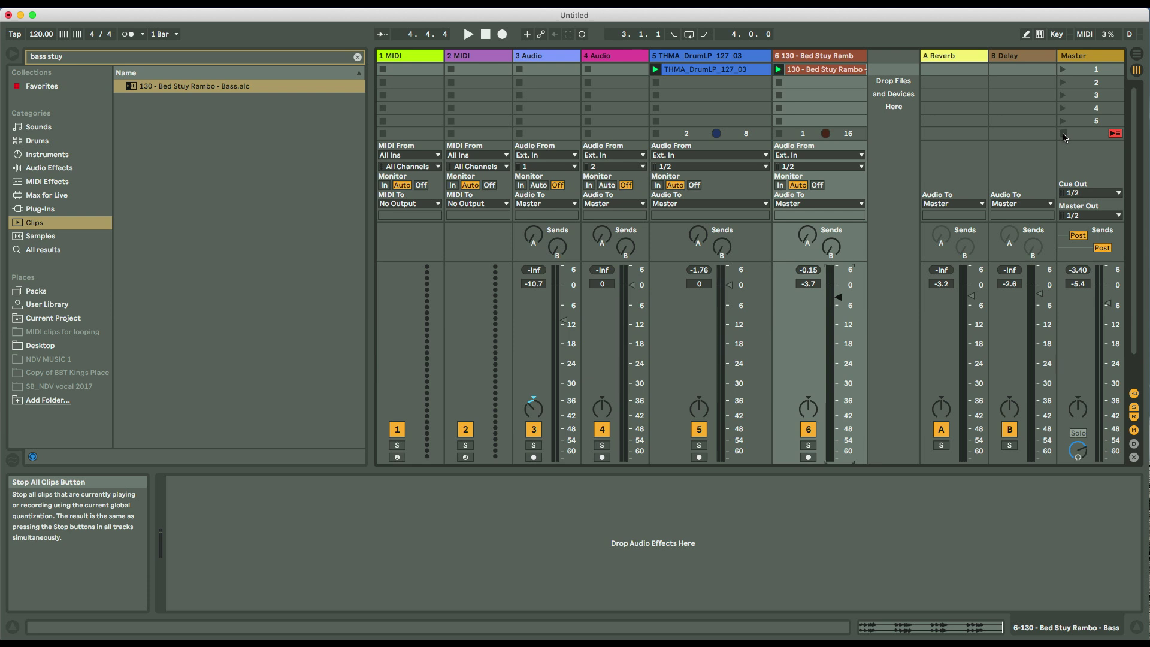
left_click(1063, 136)
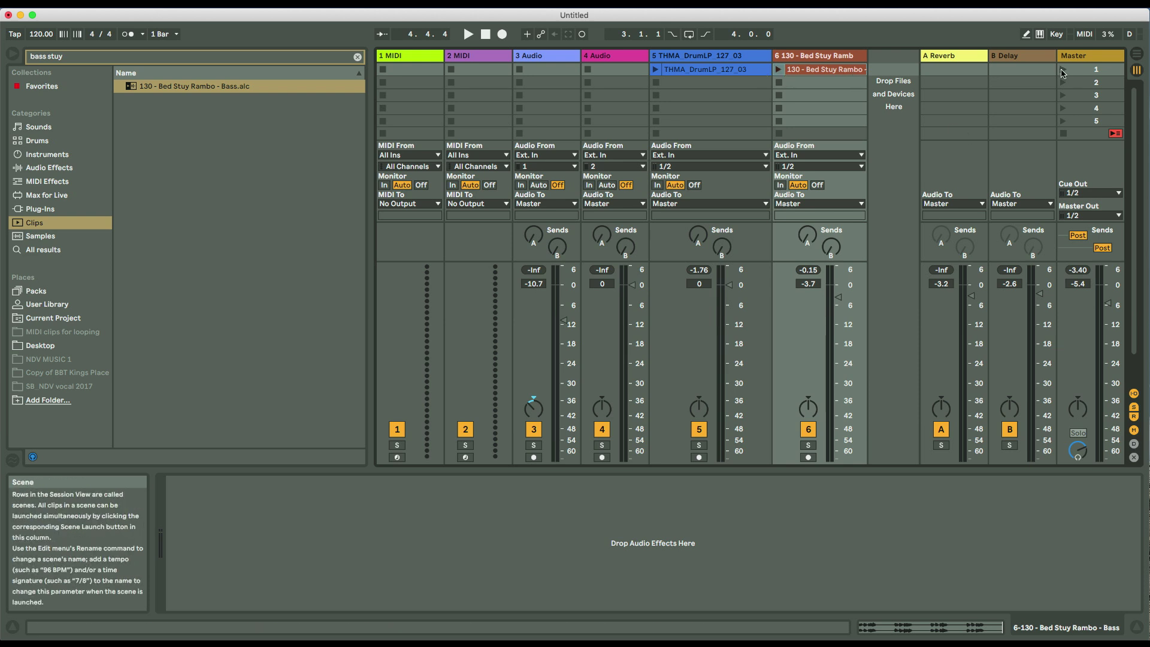
Relaunch scene 1 to hear the drum and bass clips together, and stop playback and all clips.
left_click(1062, 70)
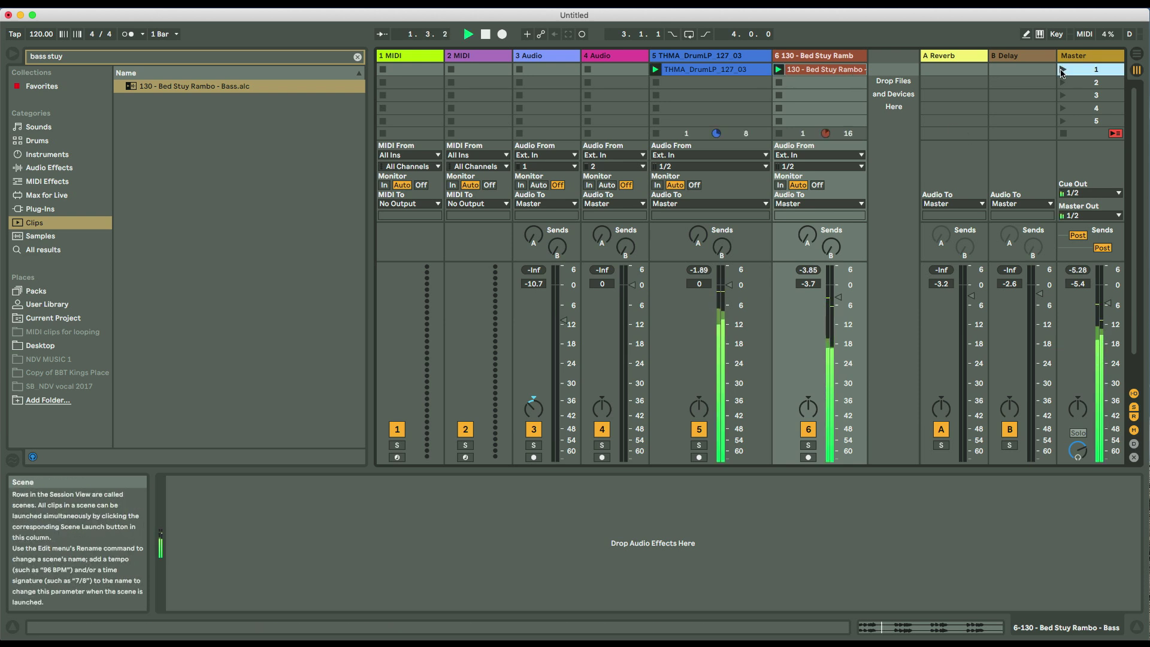
key("space")
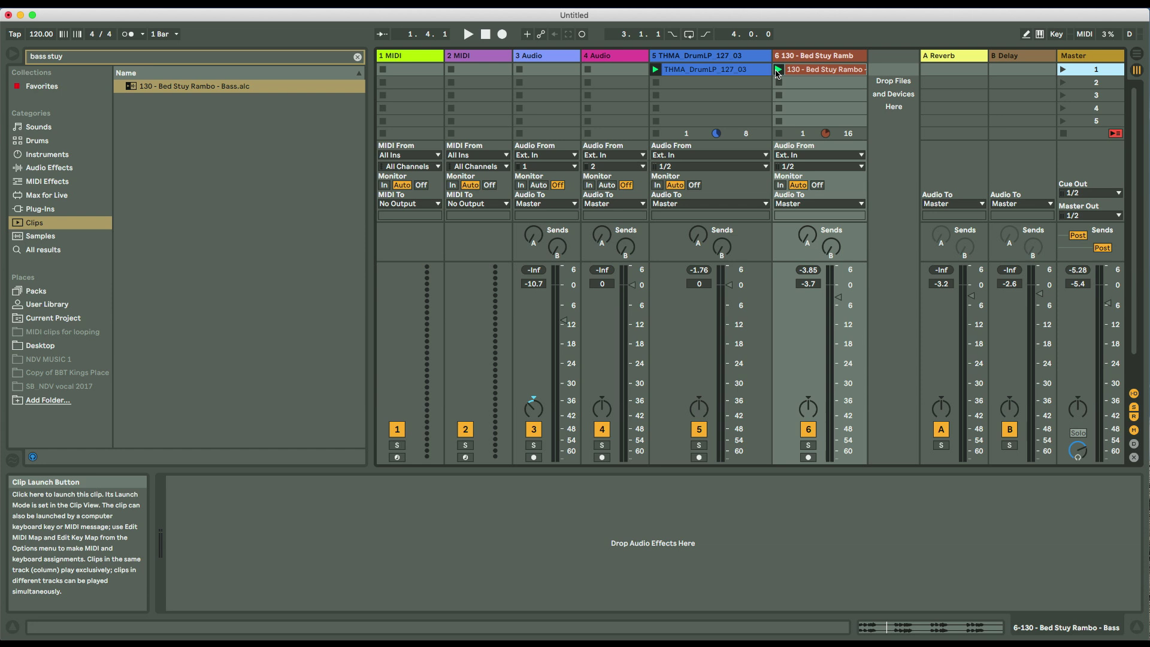
left_click(1062, 135)
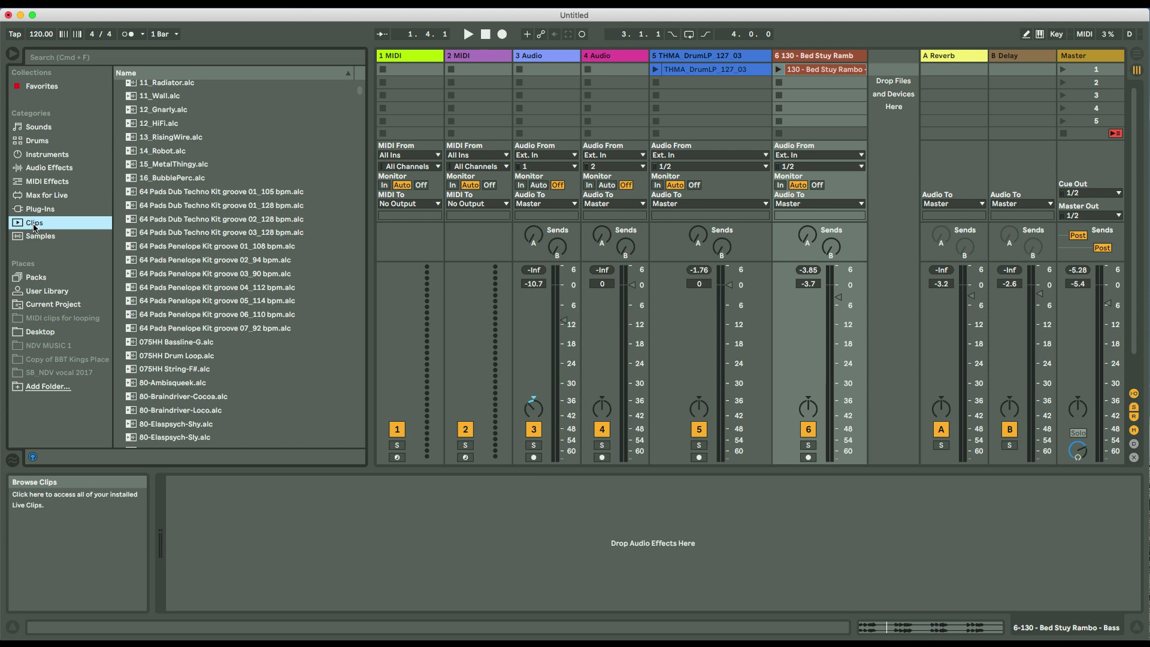
Load Drunken Flutters.adg from the Ambient & Evolving sounds onto a new MIDI track.
left_click(34, 128)
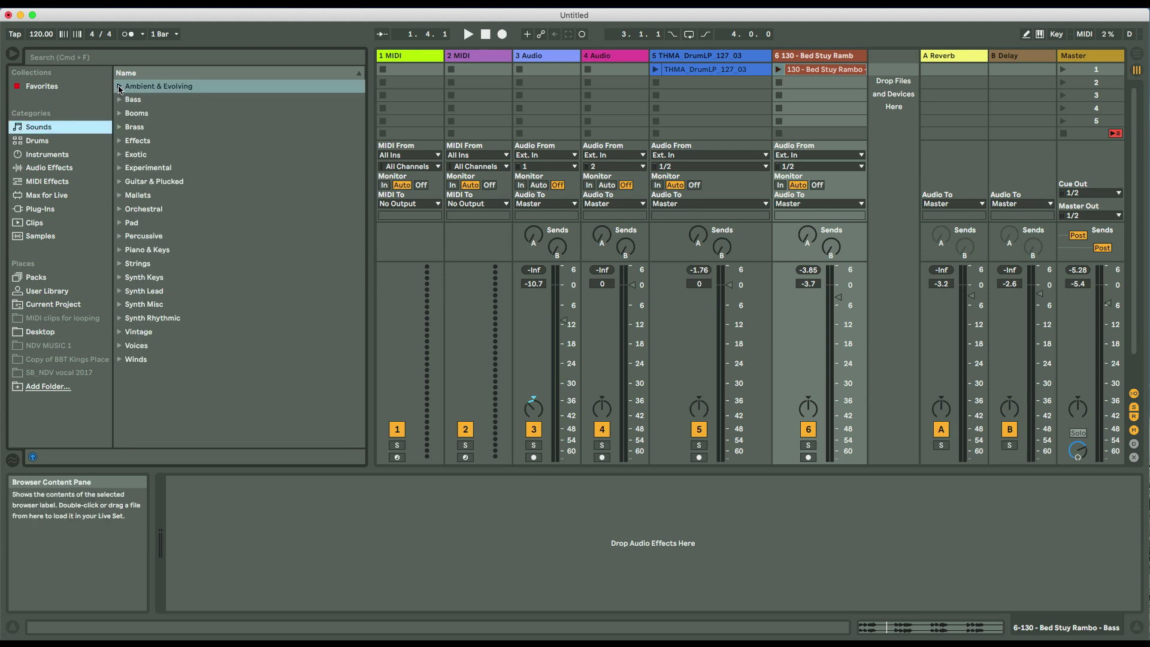
left_click(118, 87)
scroll(205, 261, "down", 15)
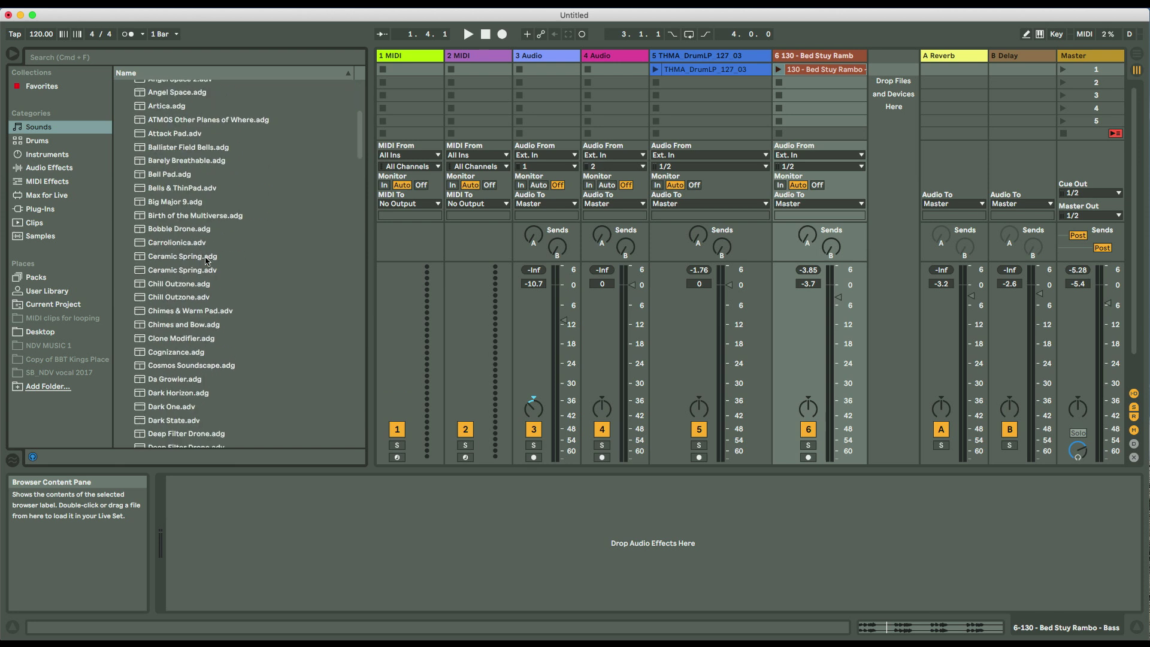
scroll(205, 261, "down", 3)
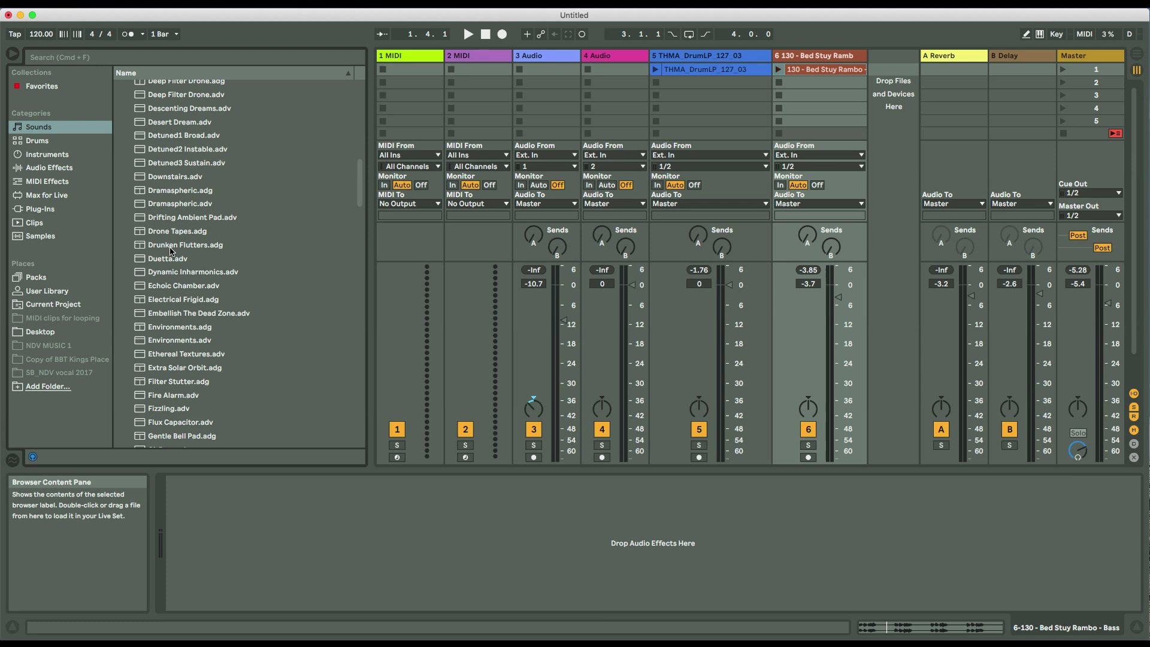
left_click_drag(157, 246, 884, 121)
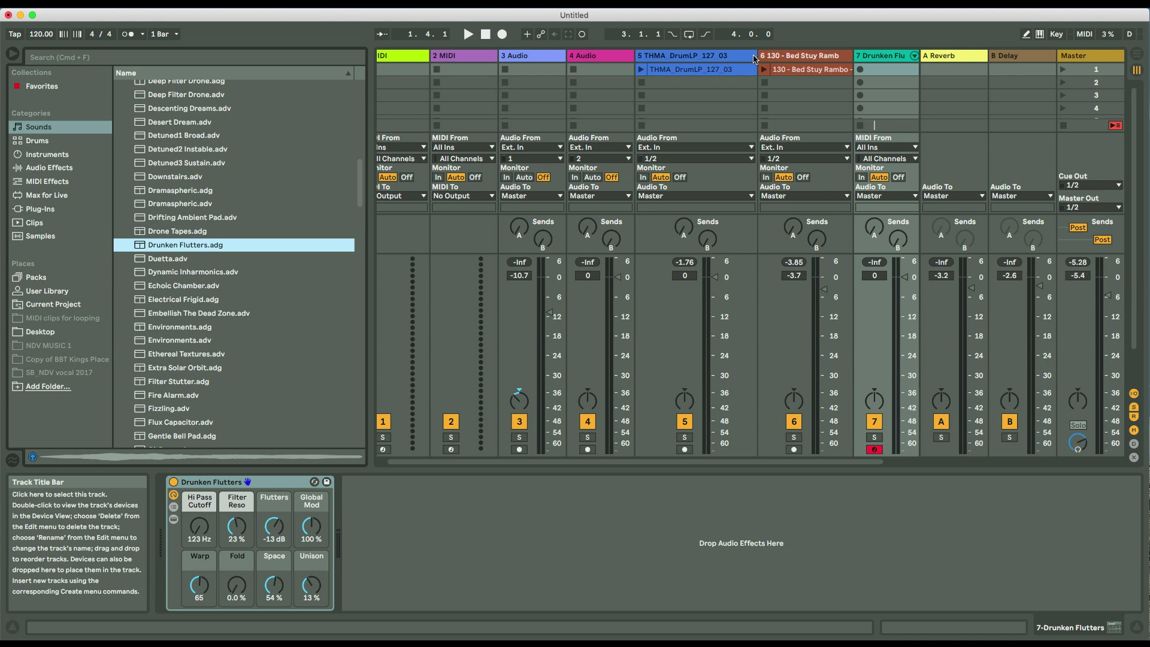
Narrow the drum and bass tracks, widen the Drunken Flutters track, and delete the empty 4 Audio, 3 Audio and 2 MIDI tracks.
left_click_drag(753, 55, 683, 55)
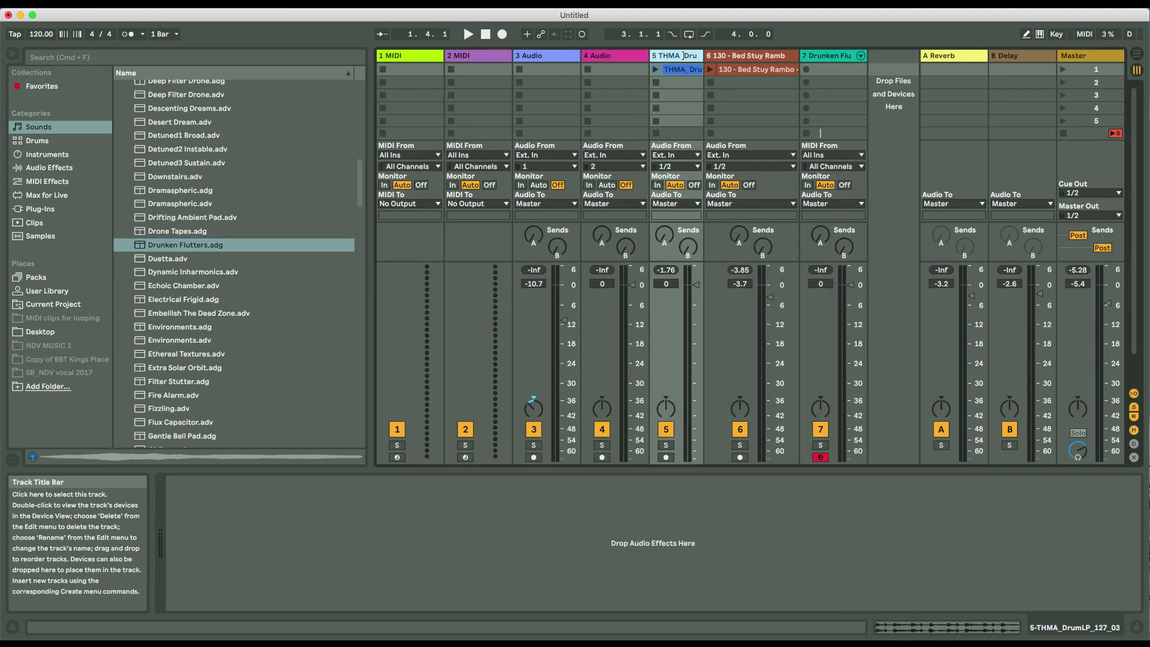
left_click_drag(795, 53, 744, 52)
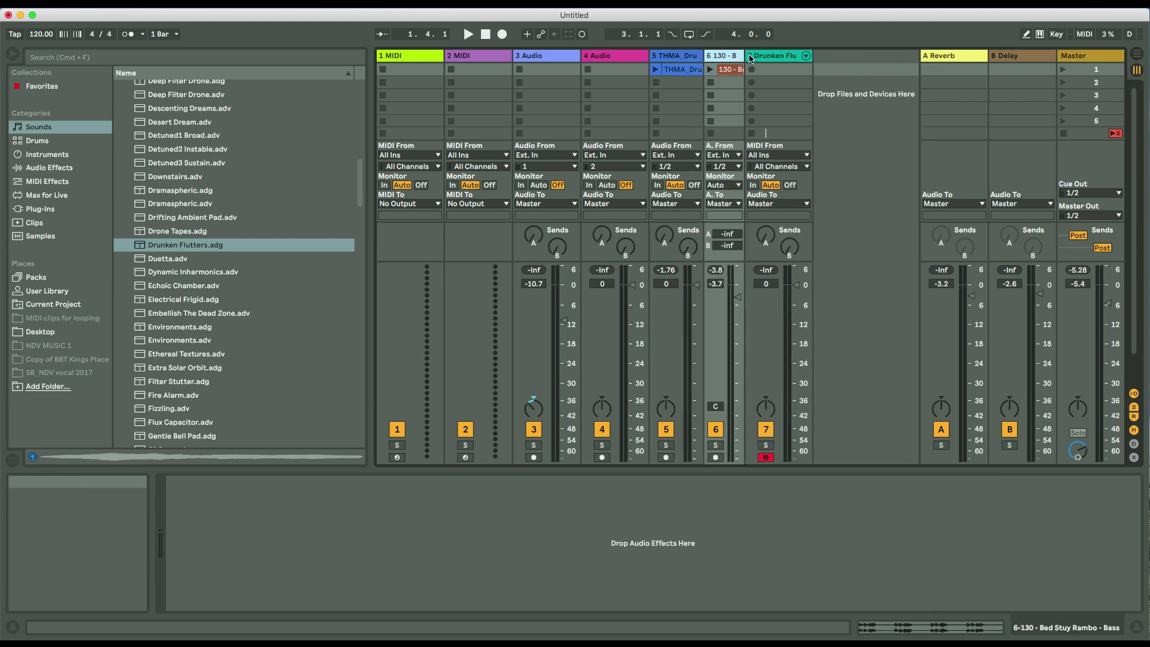
left_click(607, 57)
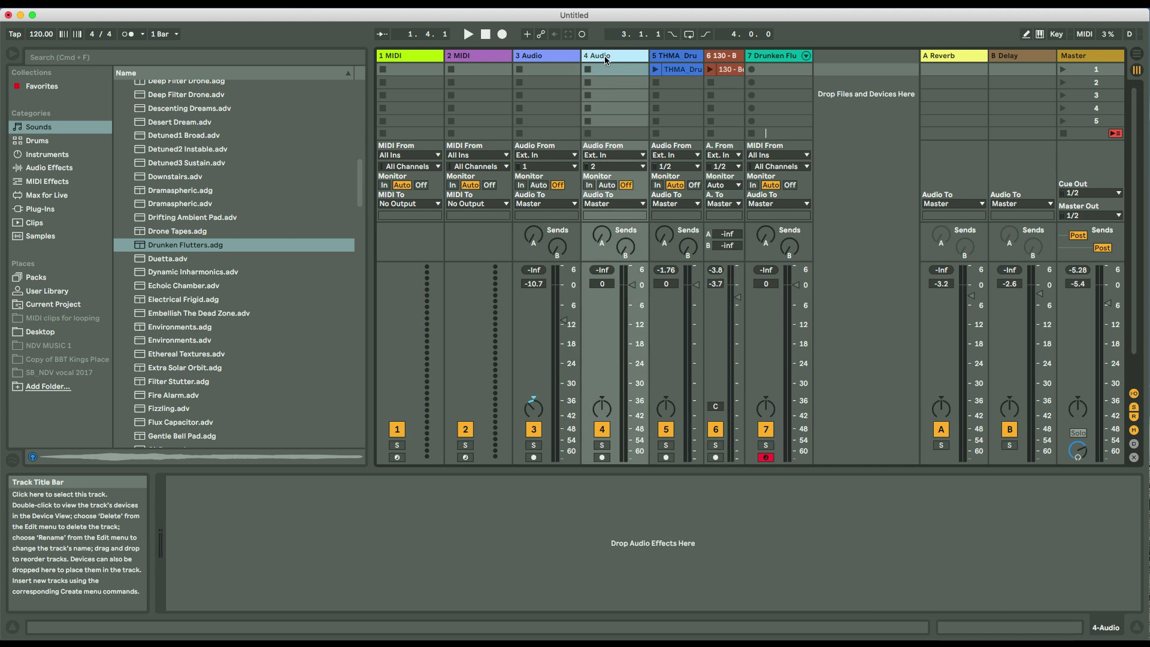
key("Delete")
left_click(559, 57)
key("Delete")
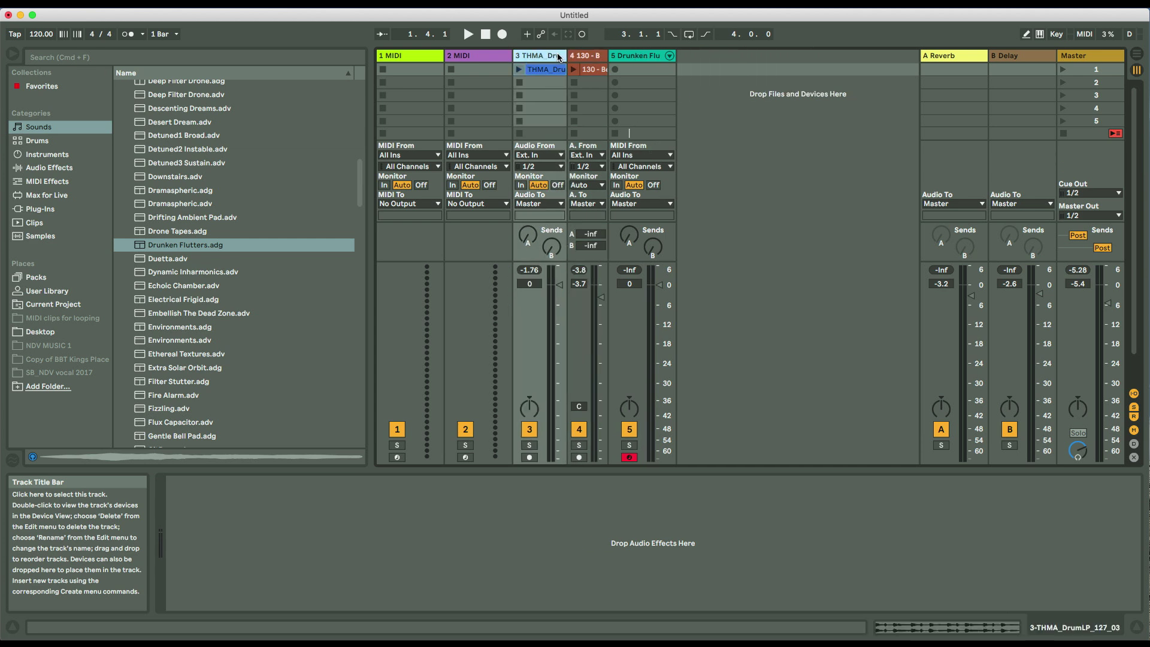
left_click(481, 60)
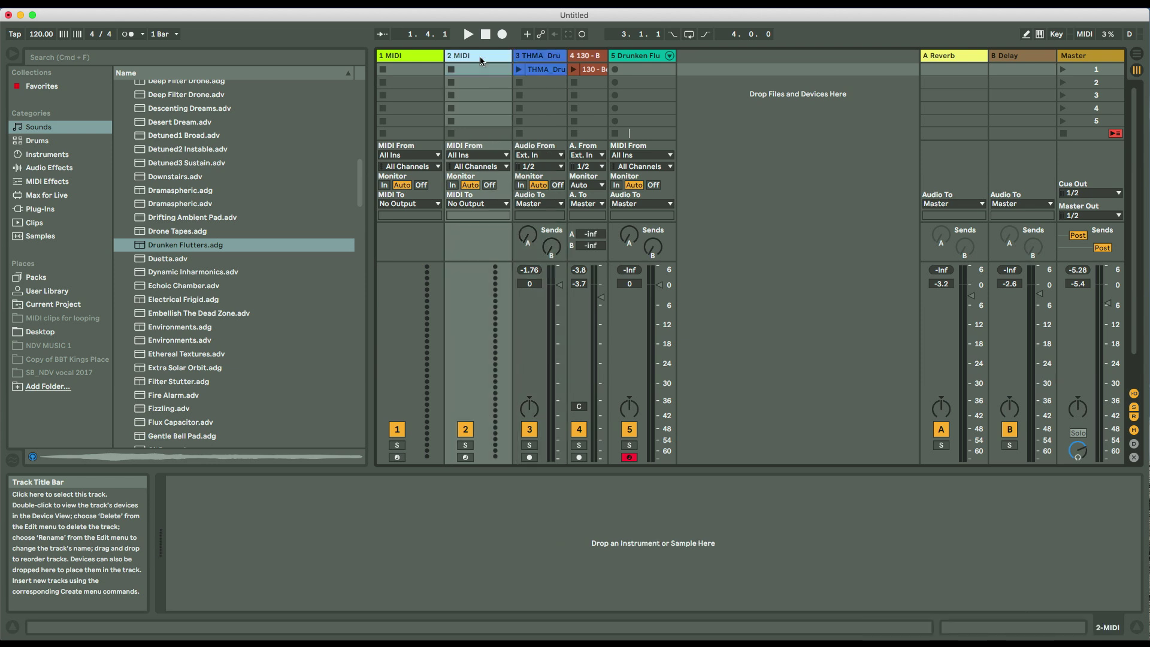
key("Delete")
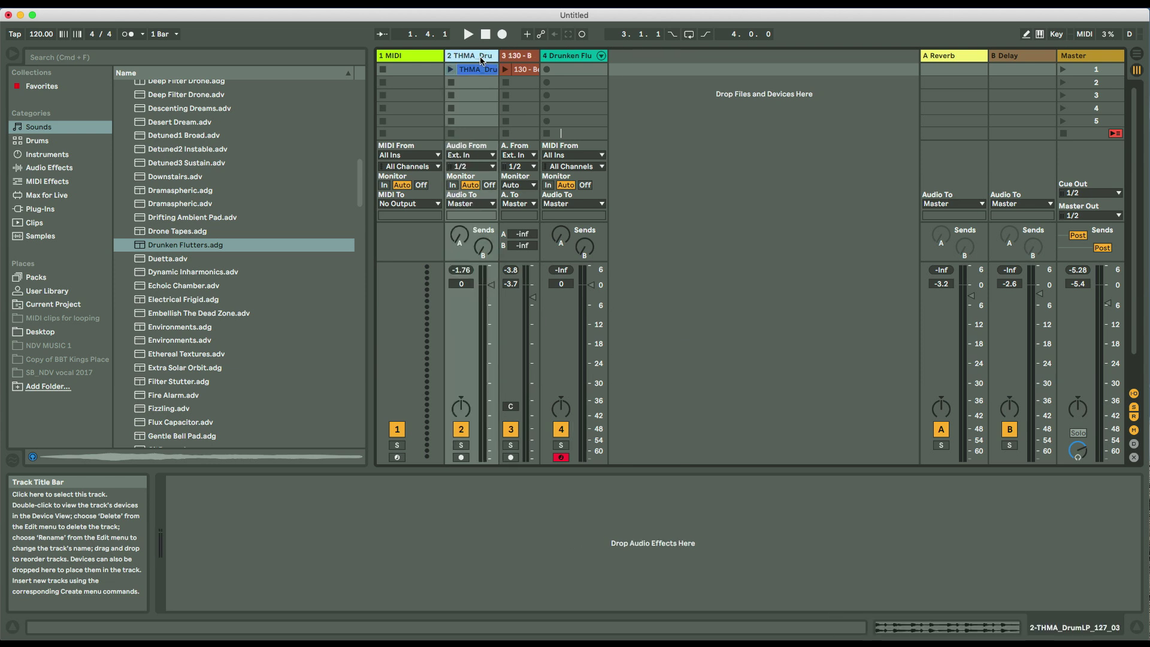
left_click(604, 56)
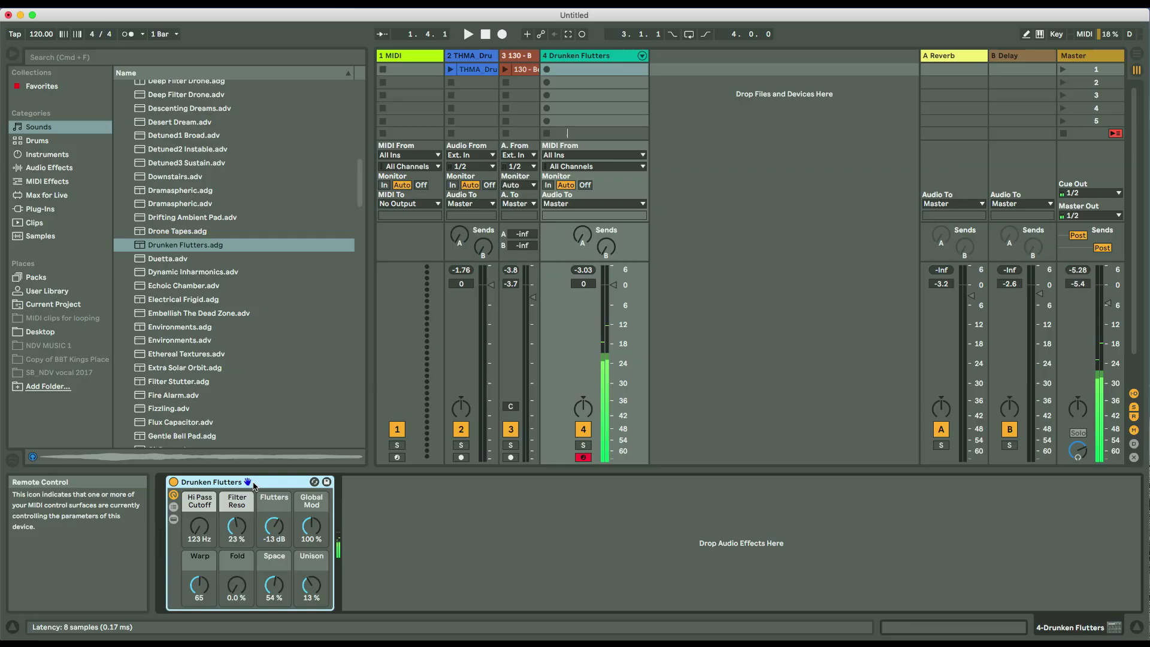
Record a clip in the Drunken Flutters track's first slot over scene 1, stop playback, and delete the clip.
left_click(1064, 69)
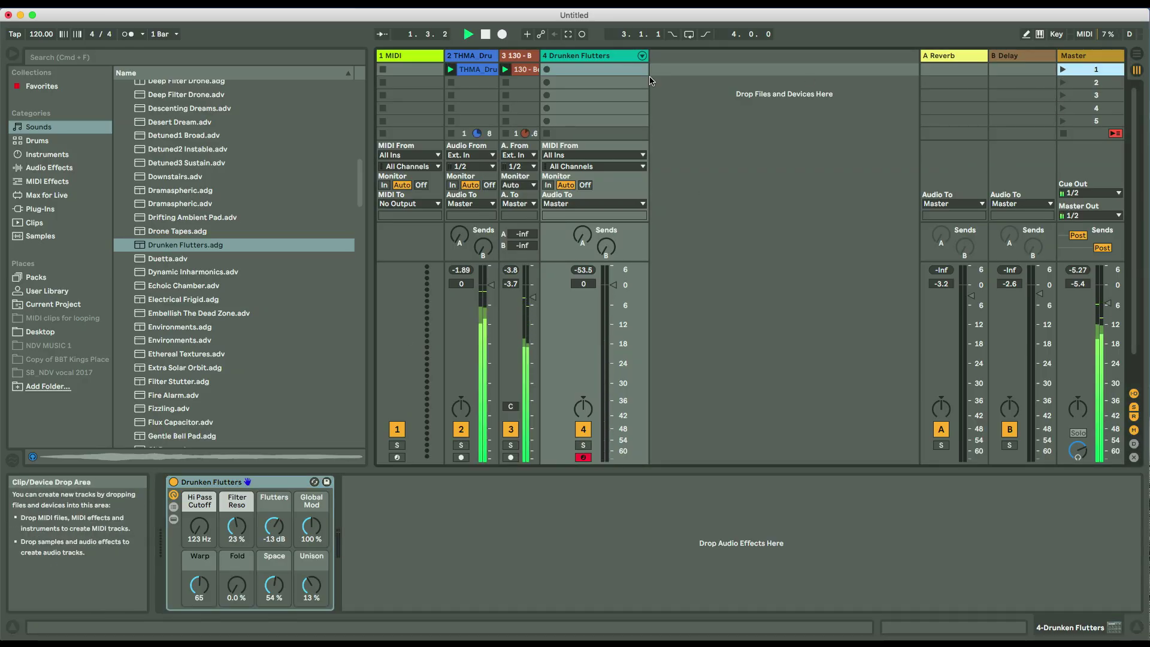
left_click(546, 72)
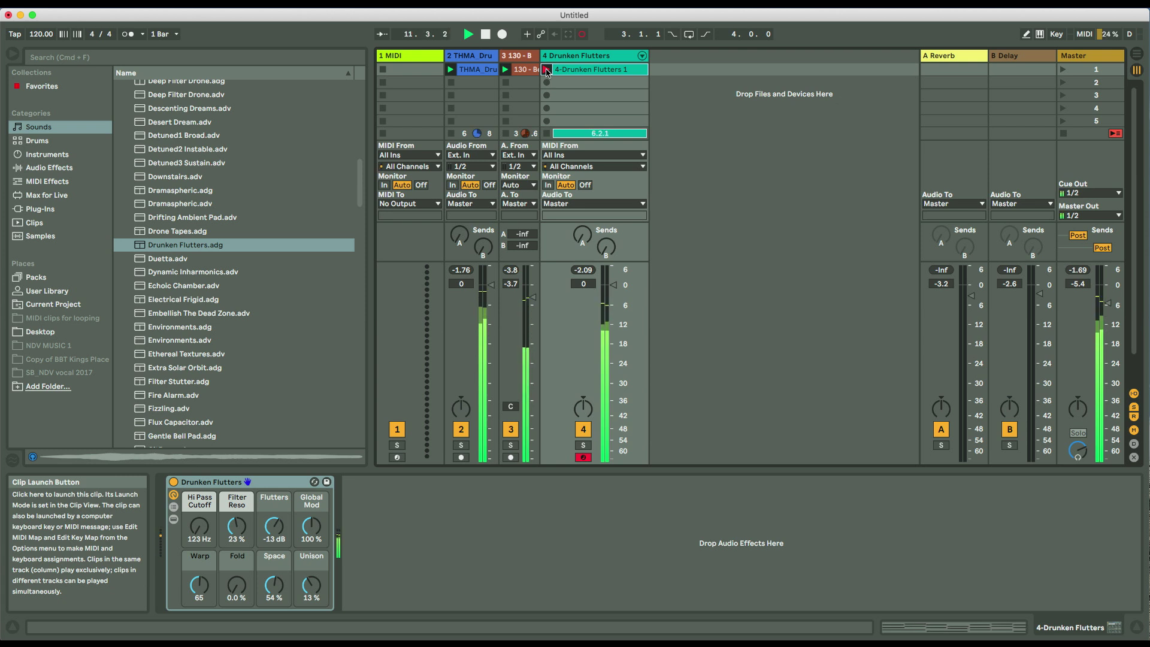
left_click(546, 71)
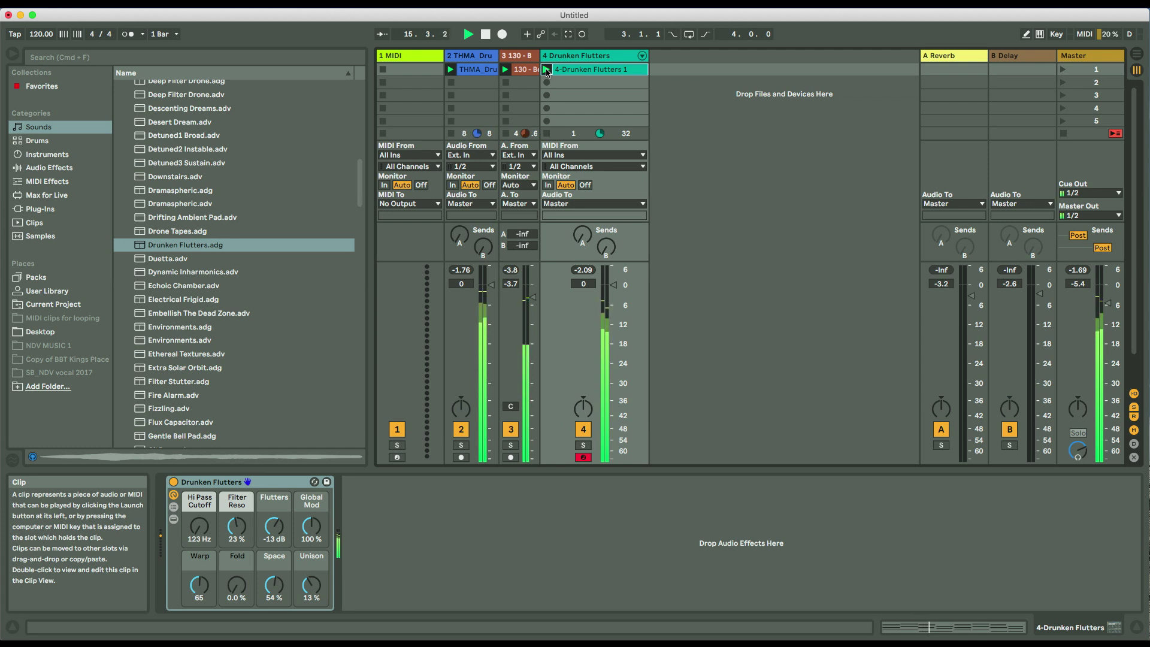
key("space")
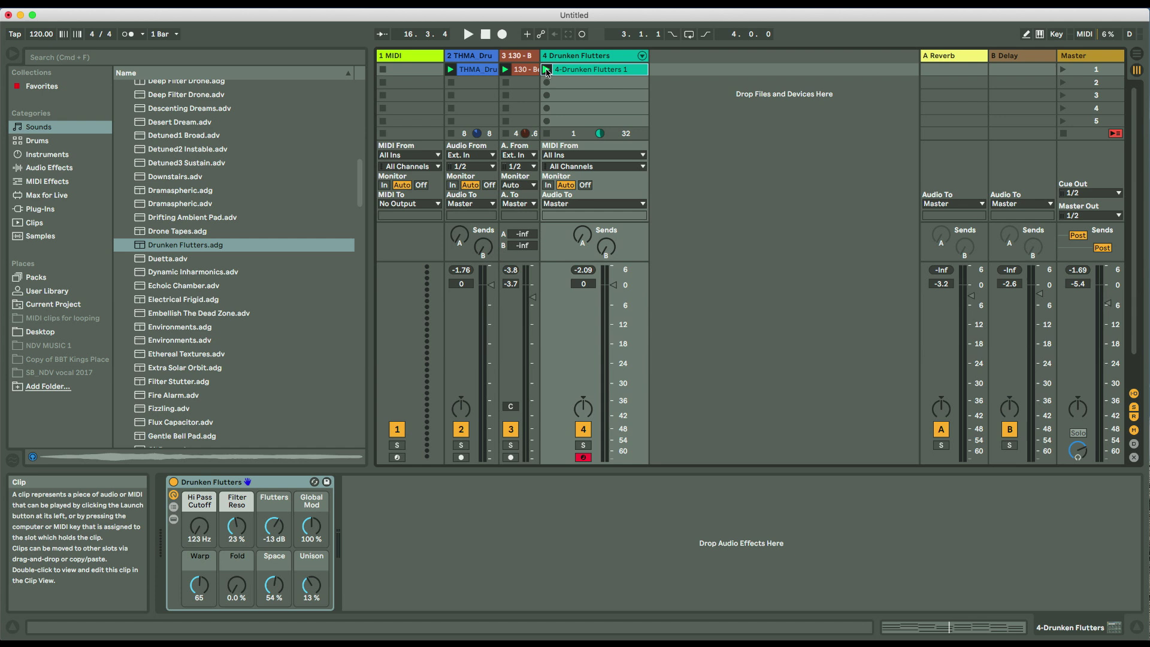
left_click(546, 70)
key("Delete")
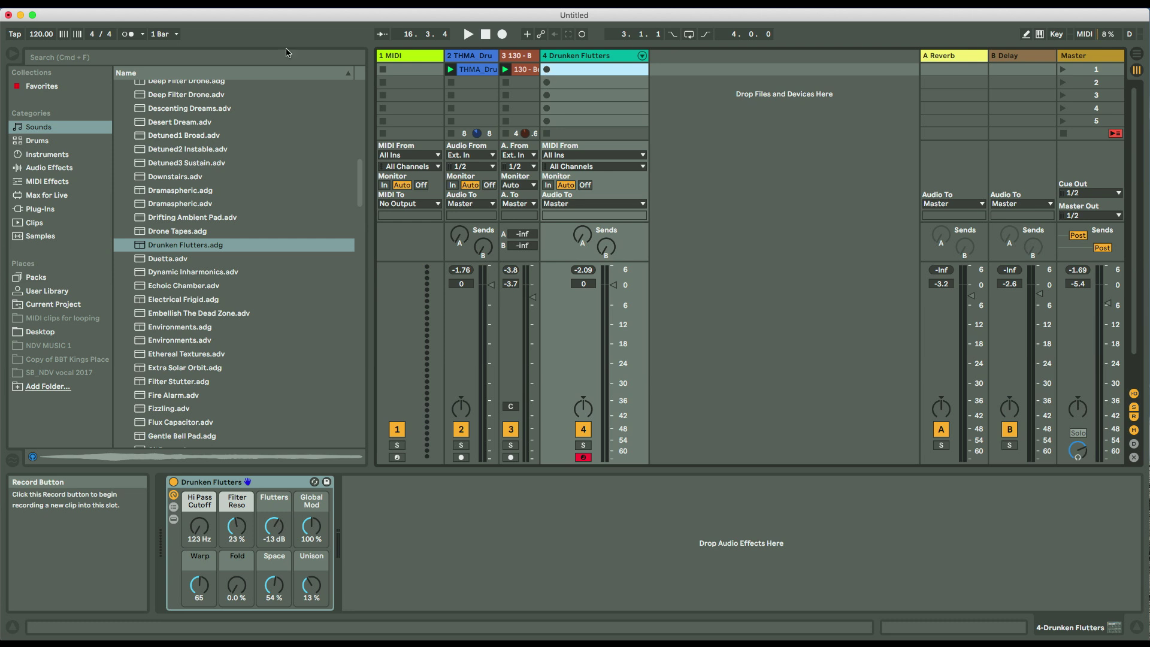
Look over the metronome's count-in options and try recording another clip in the Drunken Flutters track's first slot.
left_click(143, 35)
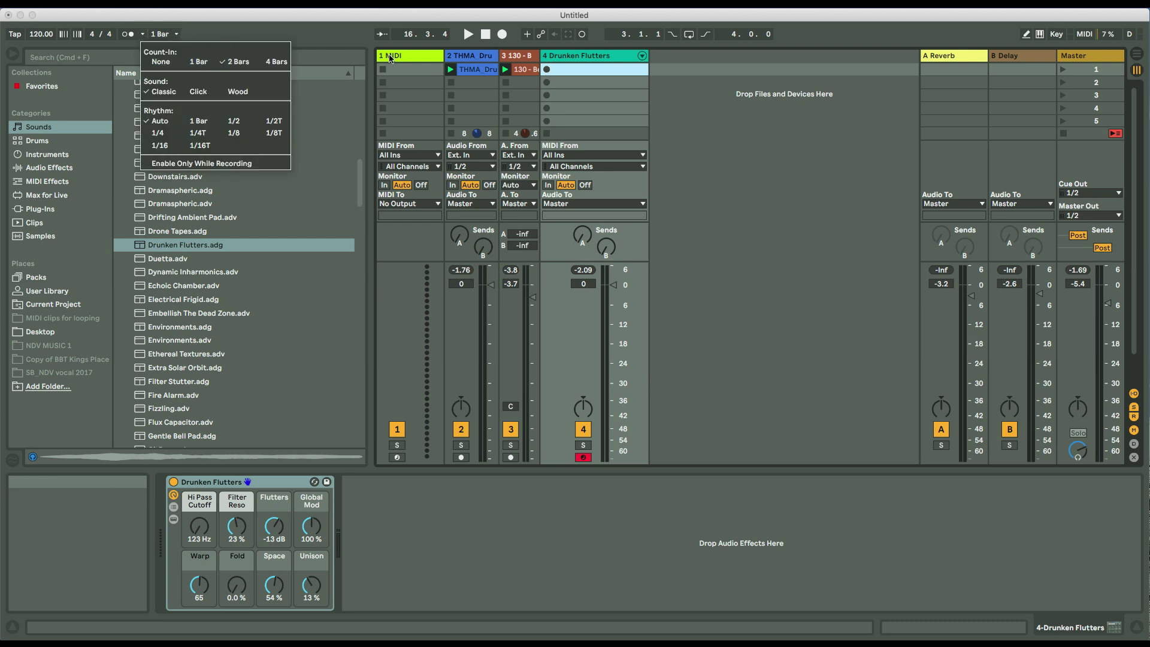
left_click(312, 40)
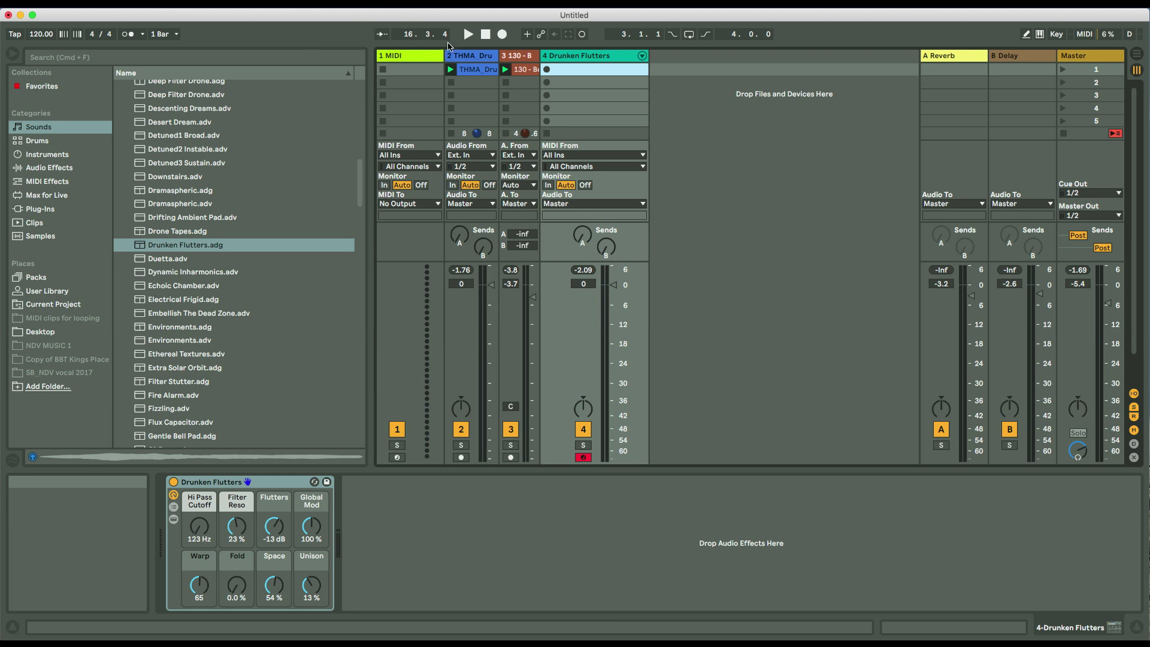
left_click(547, 69)
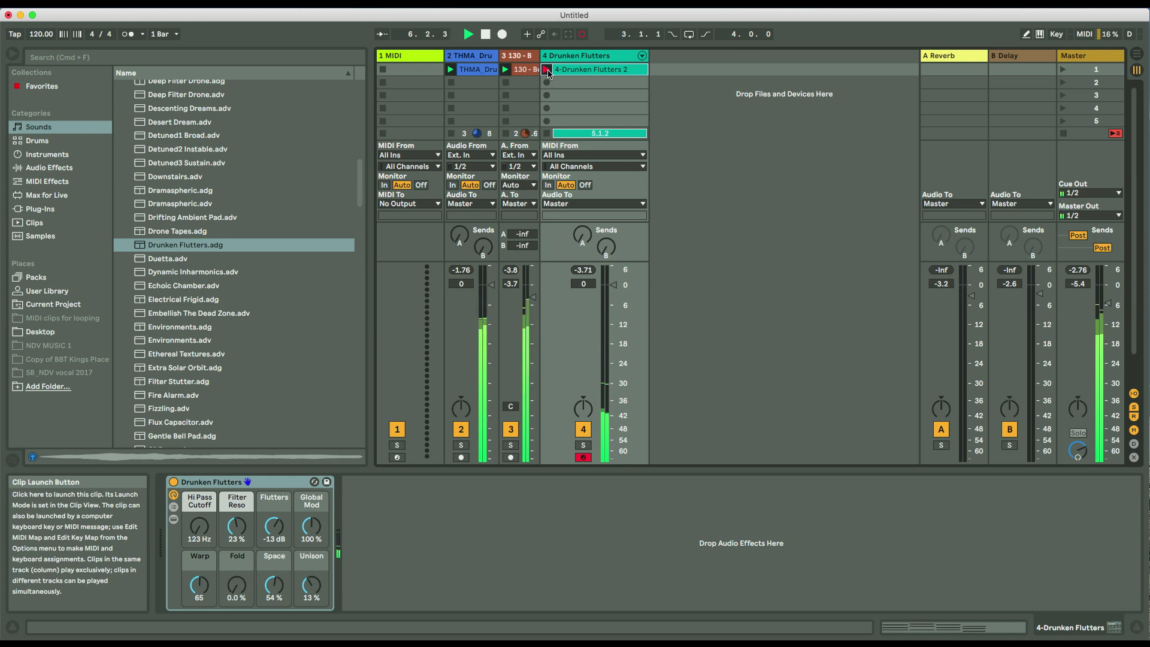
left_click(547, 71)
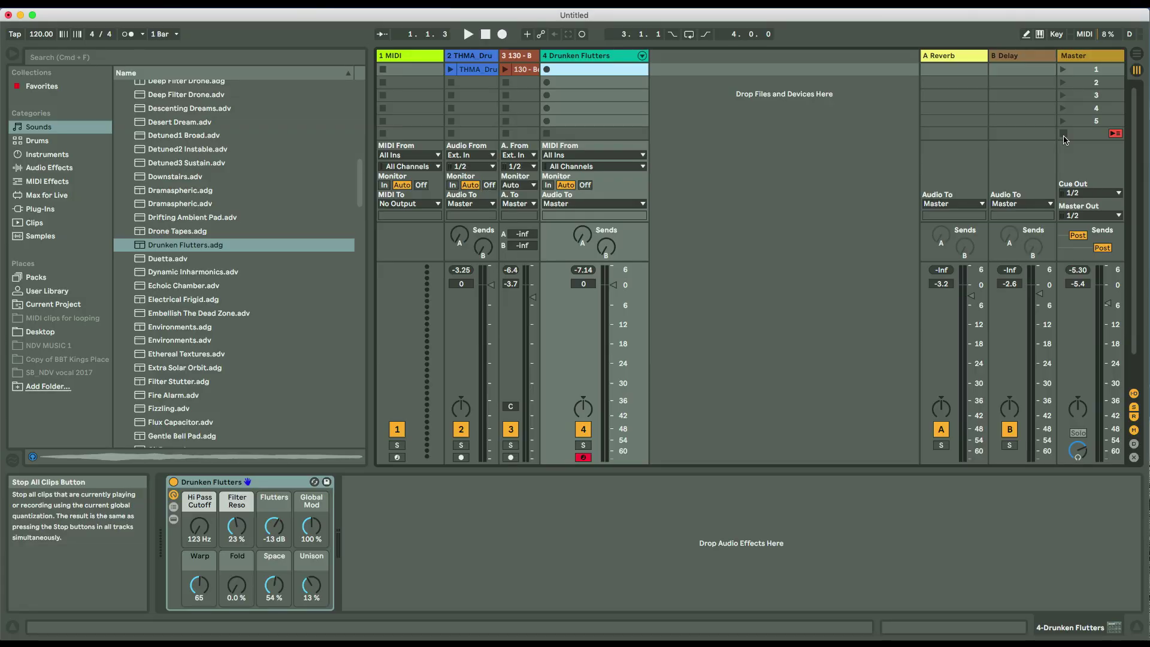
left_click(546, 70)
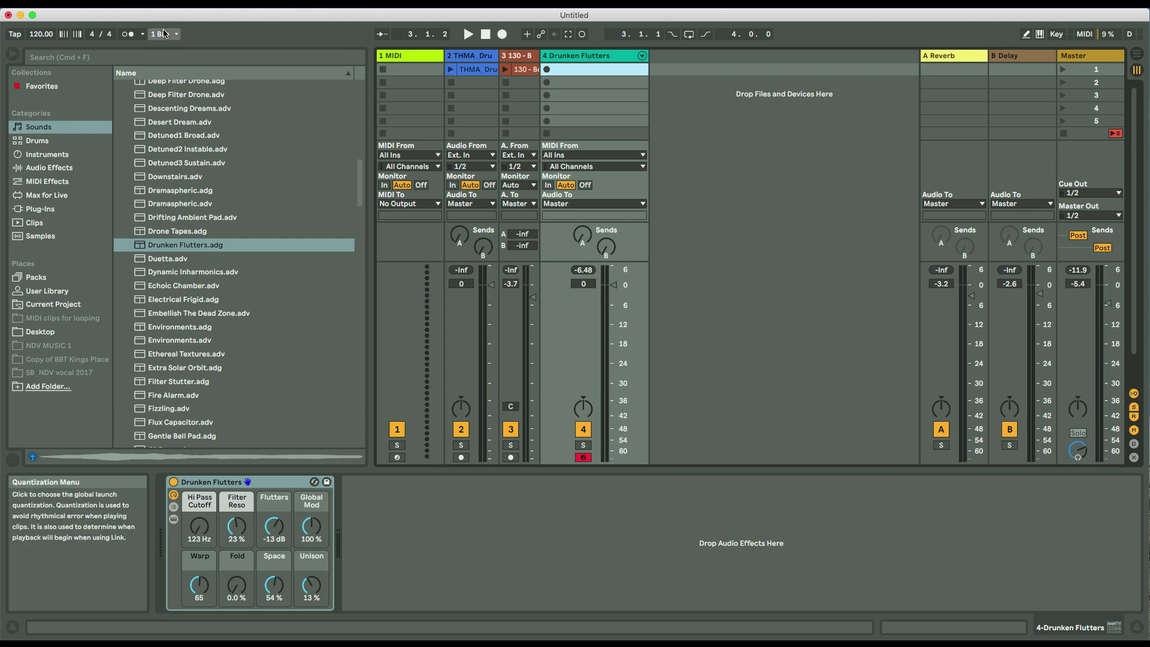
Turn on the metronome, create a MIDI clip with a 4-bar loop in the Drunken Flutters track's first slot, and record notes into it.
left_click(127, 36)
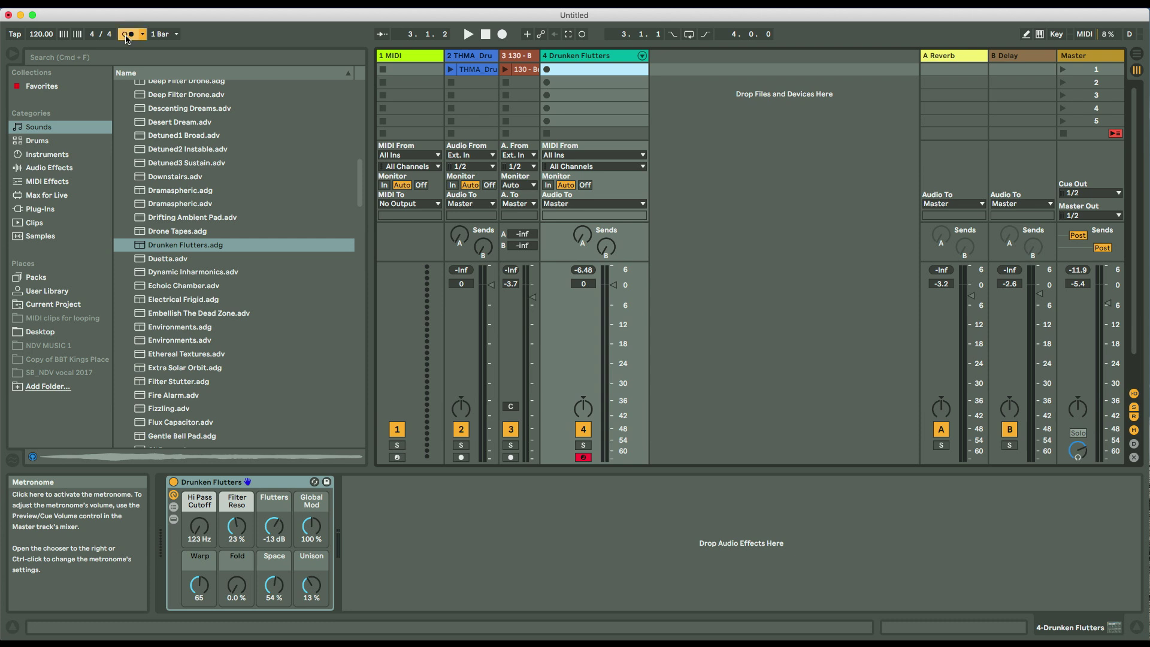
left_click(1063, 71)
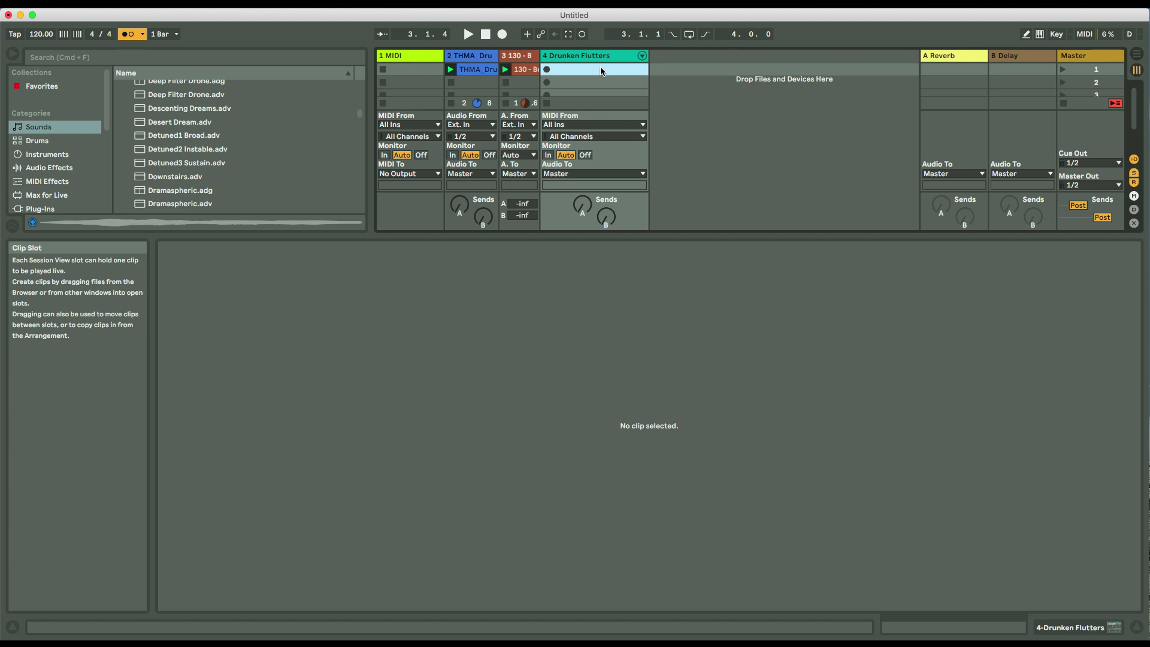
double_click(602, 70)
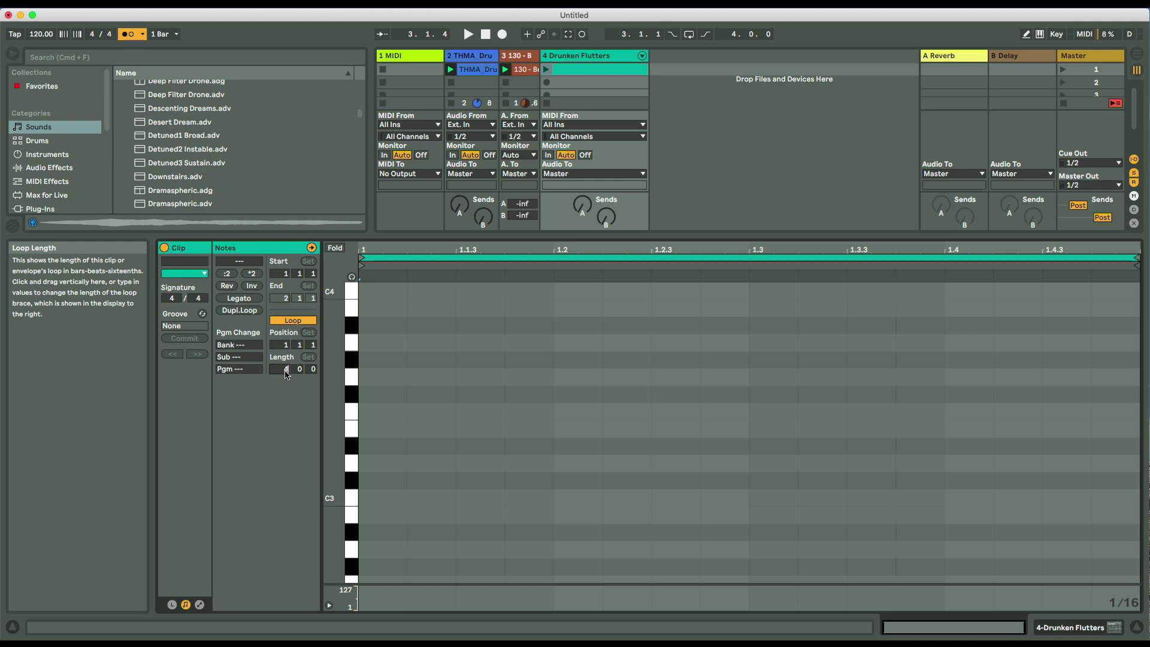
key("Return")
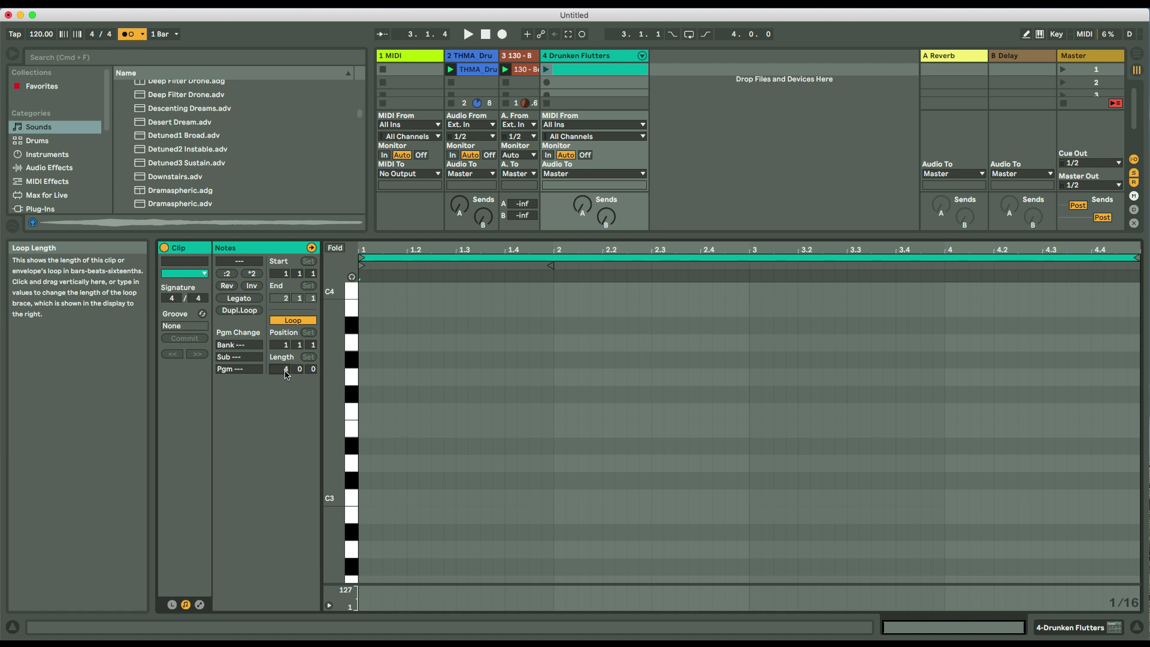
left_click(581, 35)
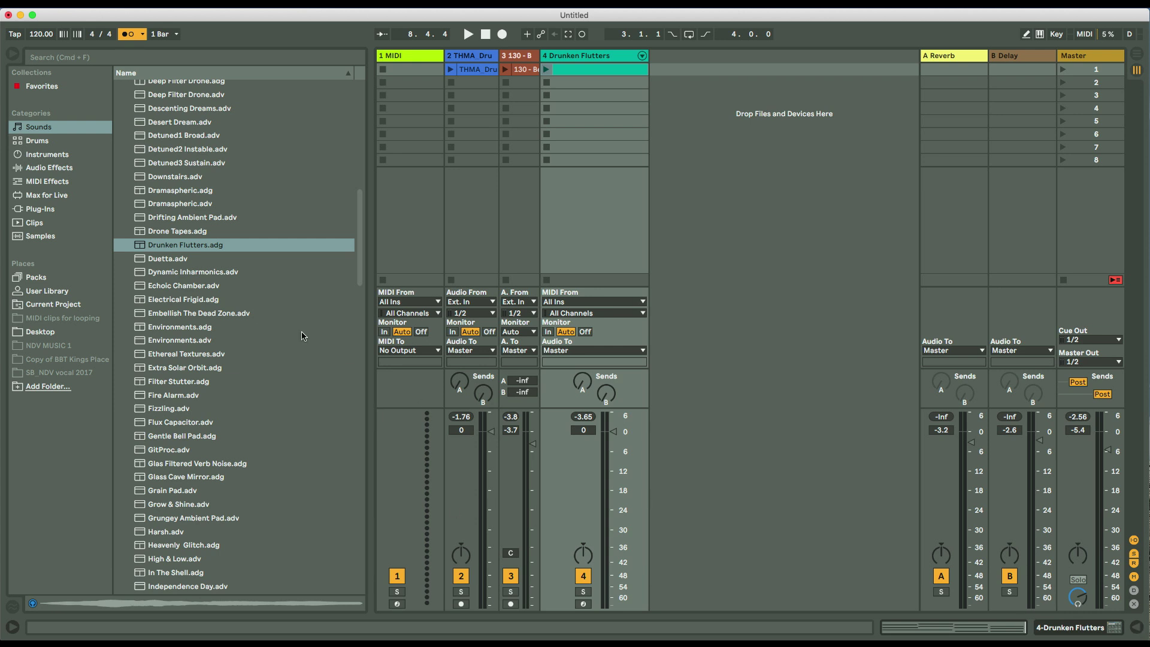
Search Drums for "64" and load 64 Pads Penelope Kit.adg onto a new MIDI track.
left_click(50, 142)
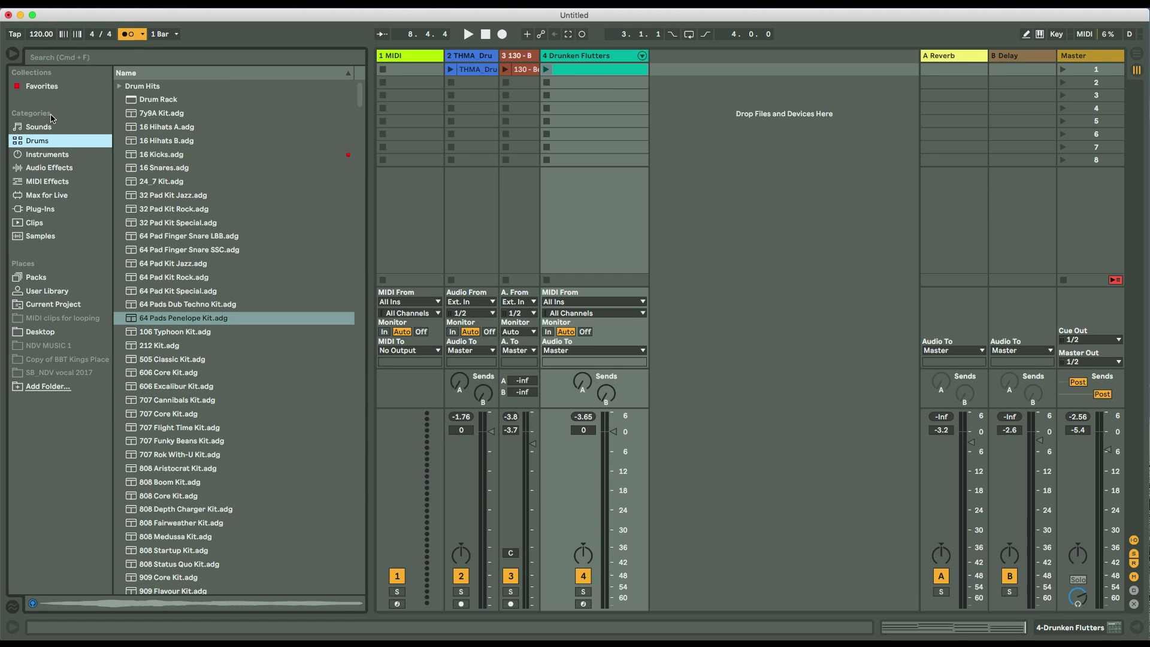
left_click(83, 61)
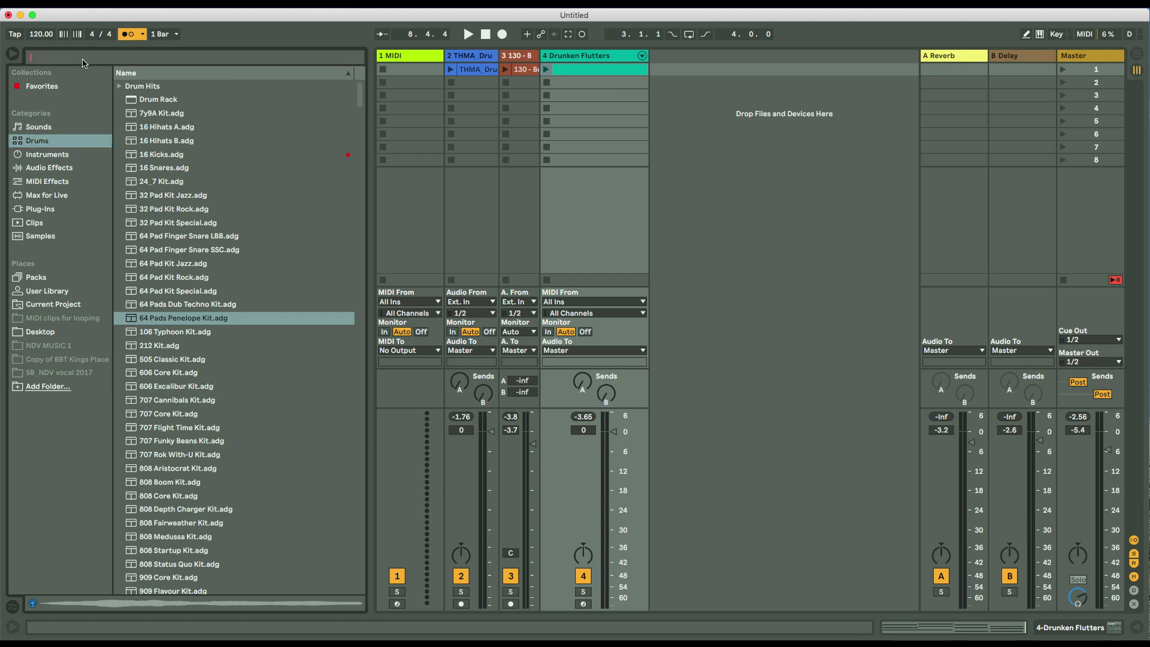
type("64")
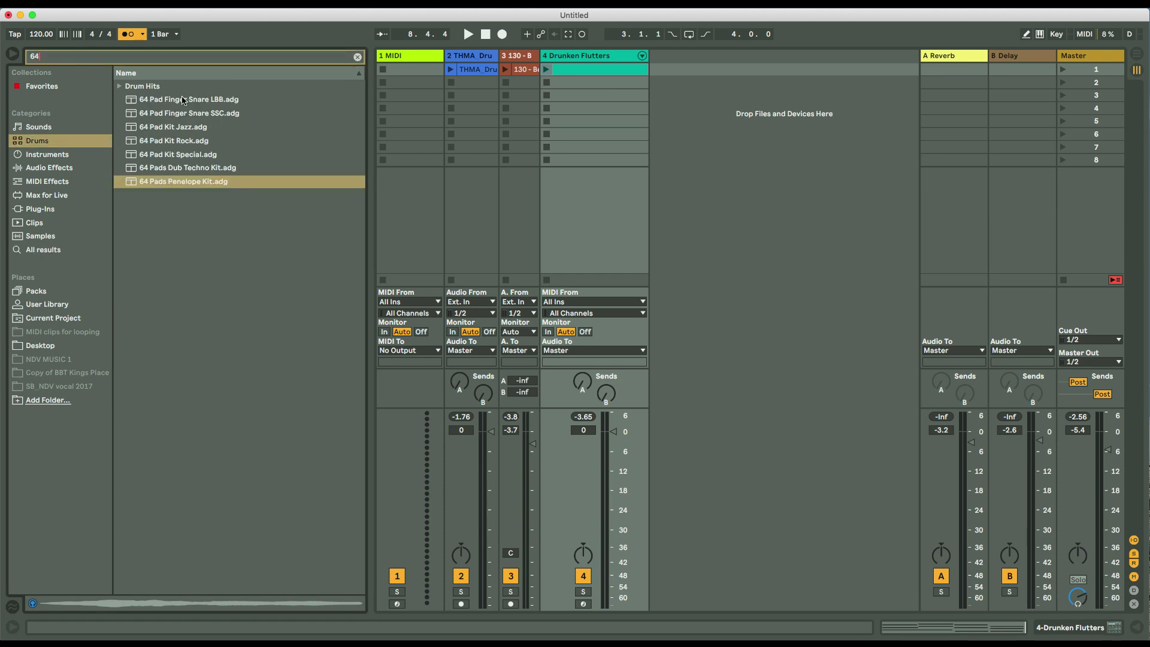
left_click(189, 185)
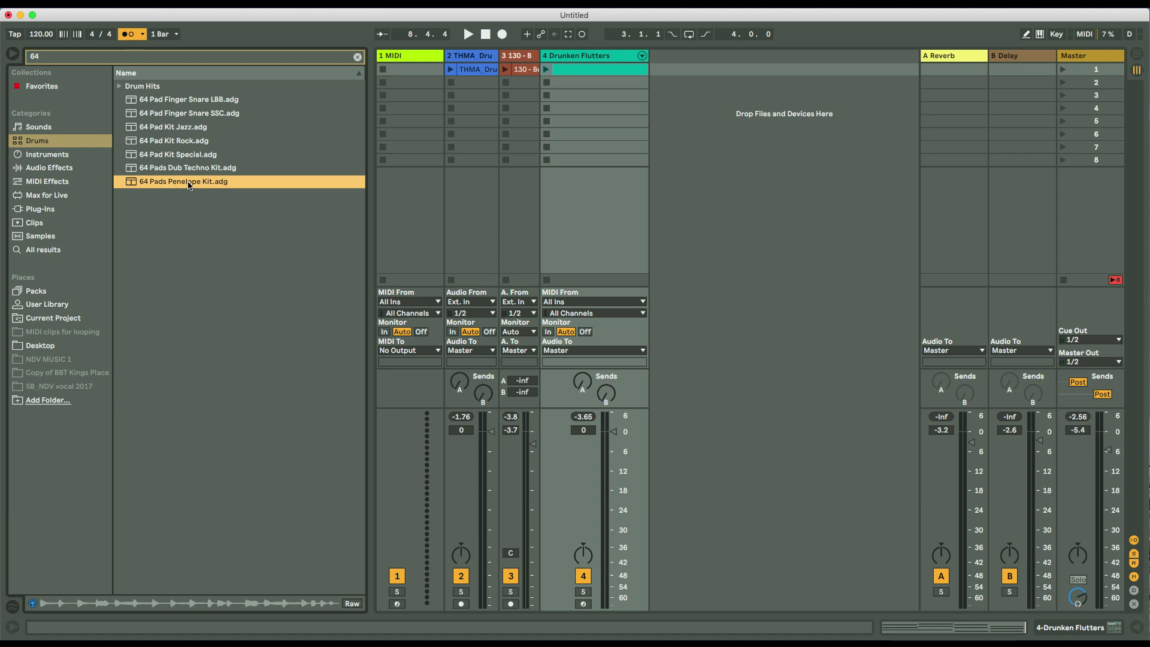
left_click_drag(368, 182, 726, 147)
left_click_drag(695, 85, 688, 77)
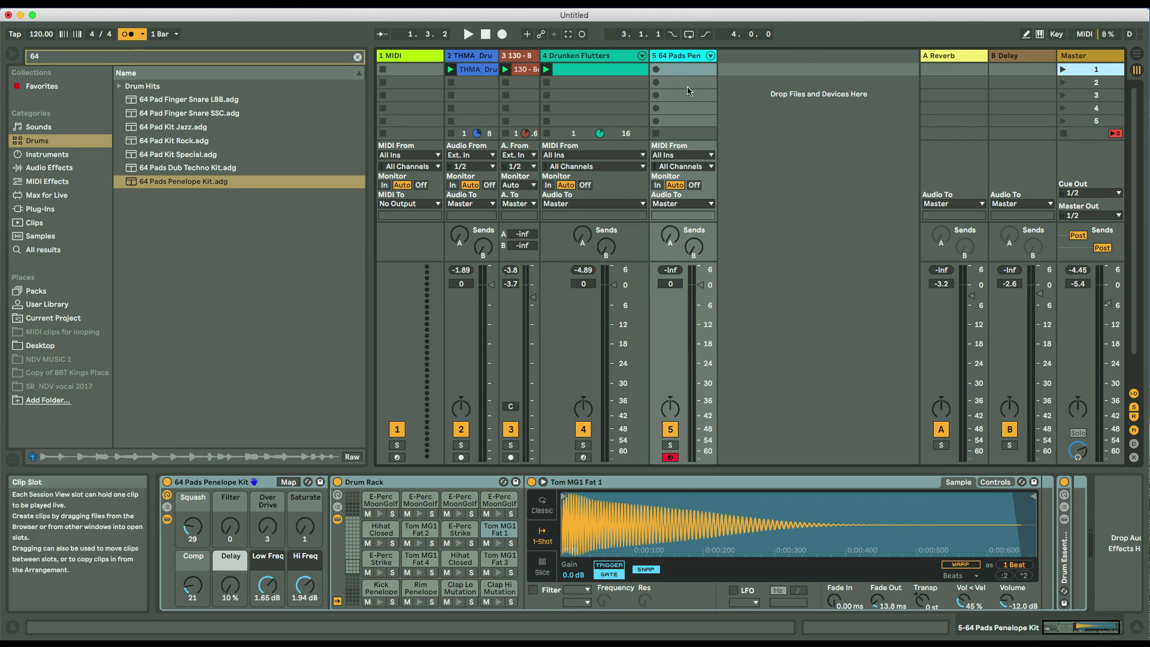
Launch scene 1 with the metronome turned off and record a drum clip in the 64 Pads Penelope Kit track's first slot.
left_click(1063, 70)
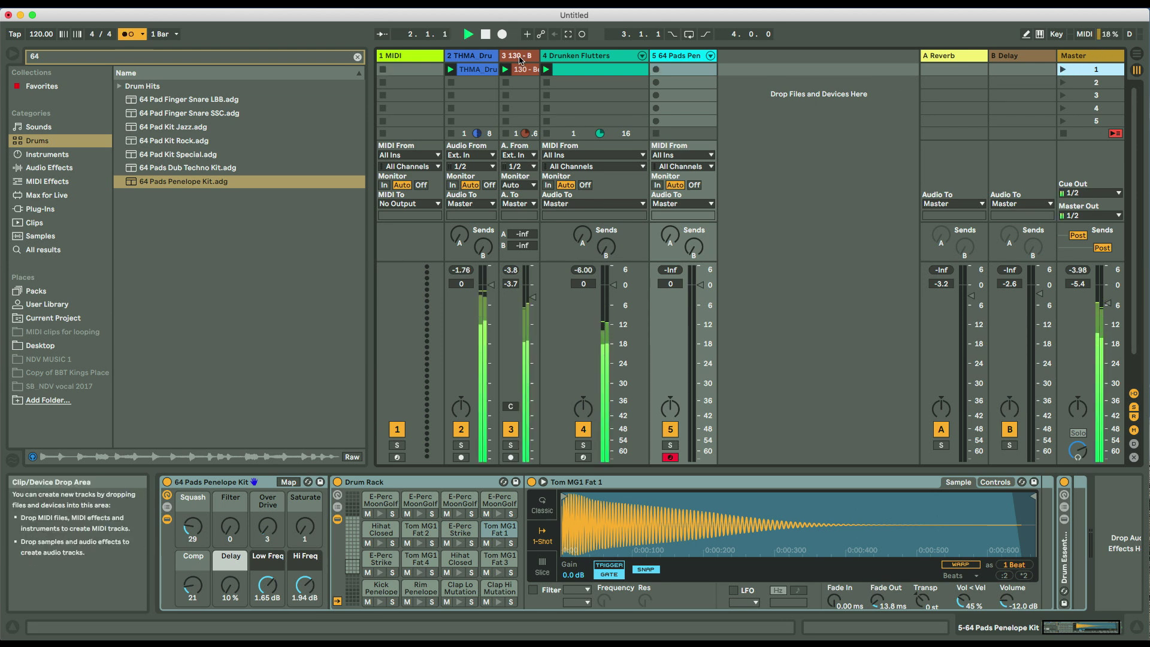
left_click(131, 35)
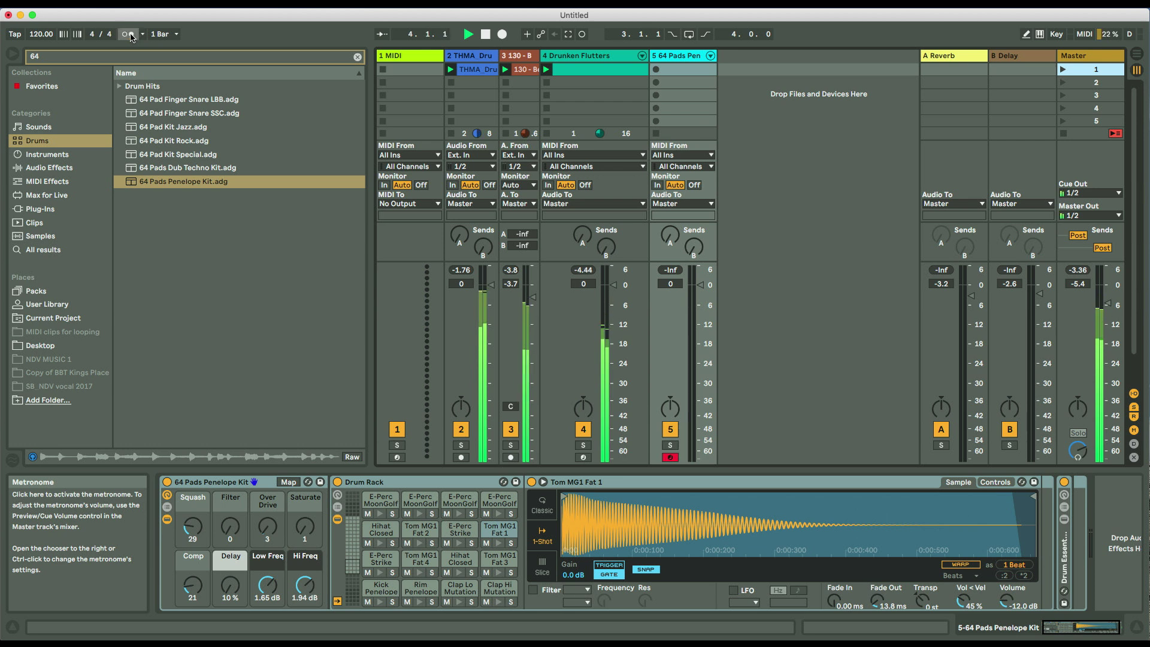
left_click(656, 71)
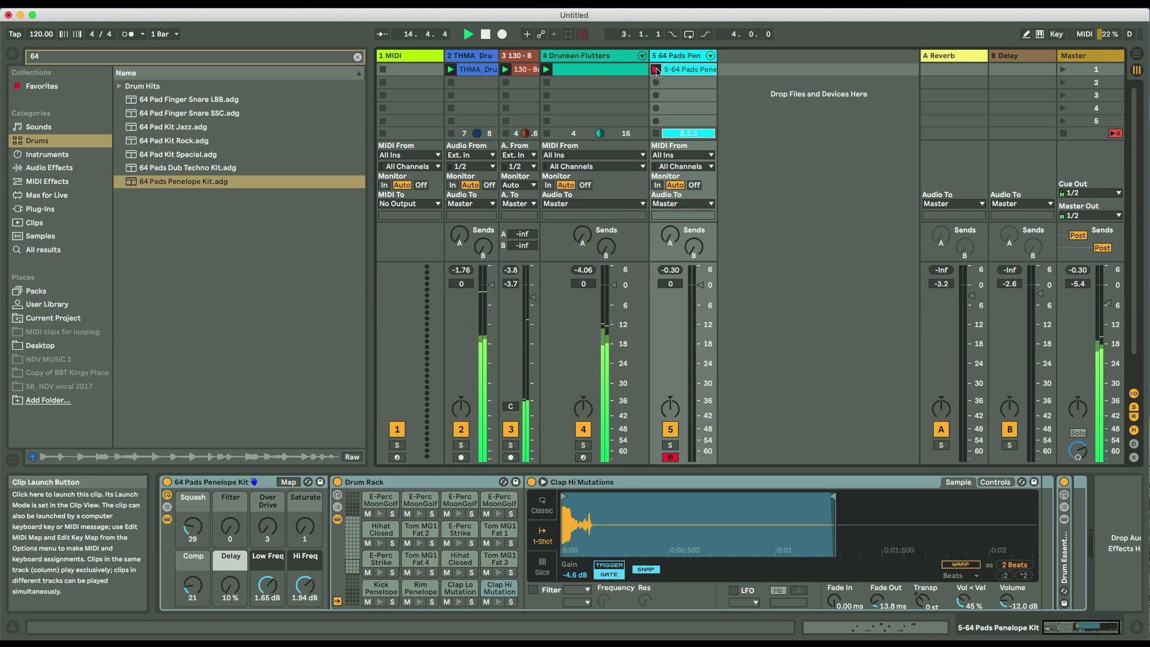
left_click(656, 70)
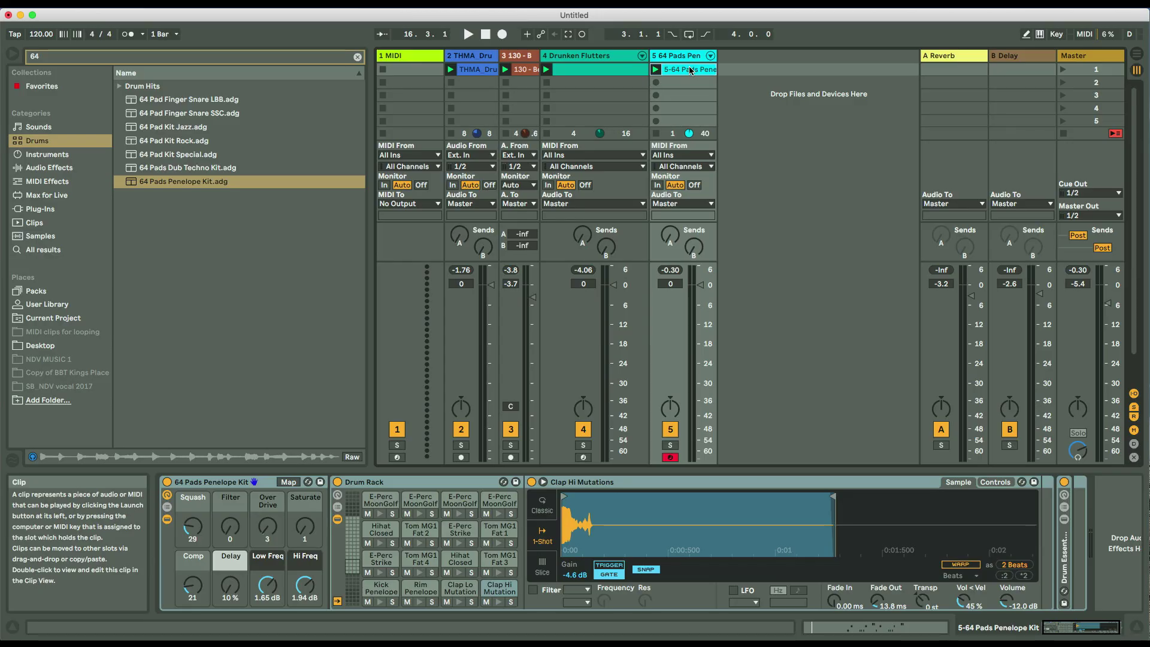
Open the 64 Pads Penelope Kit clip, set its start and loop to run from bar 4 to bar 8, and play it back.
double_click(690, 70)
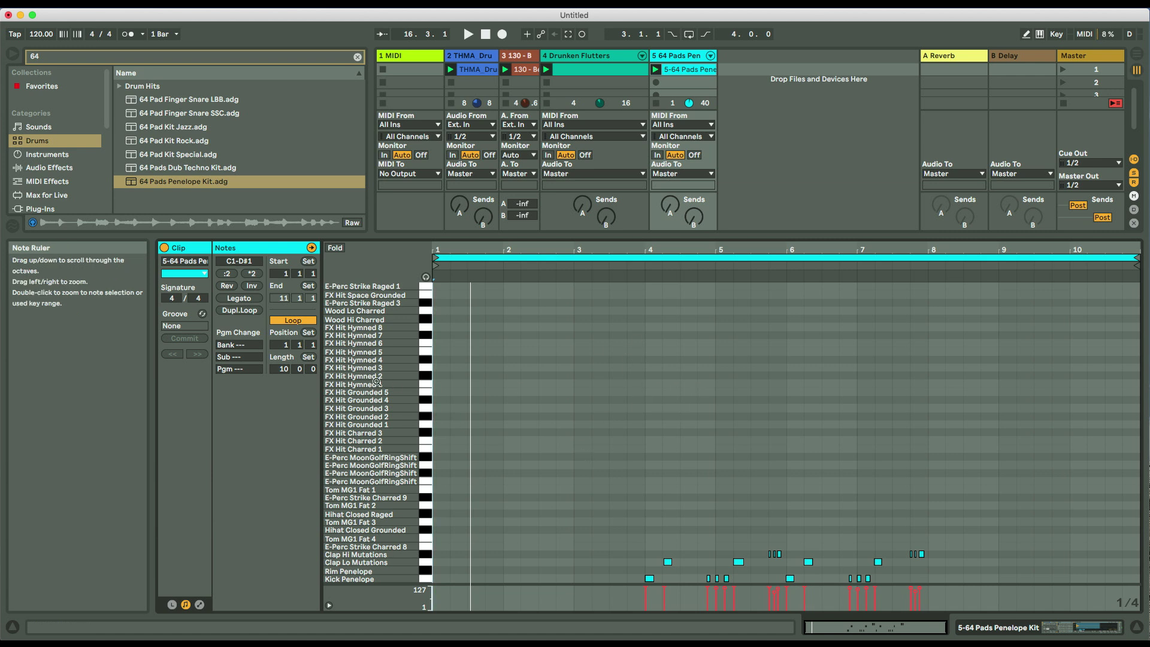
double_click(399, 372)
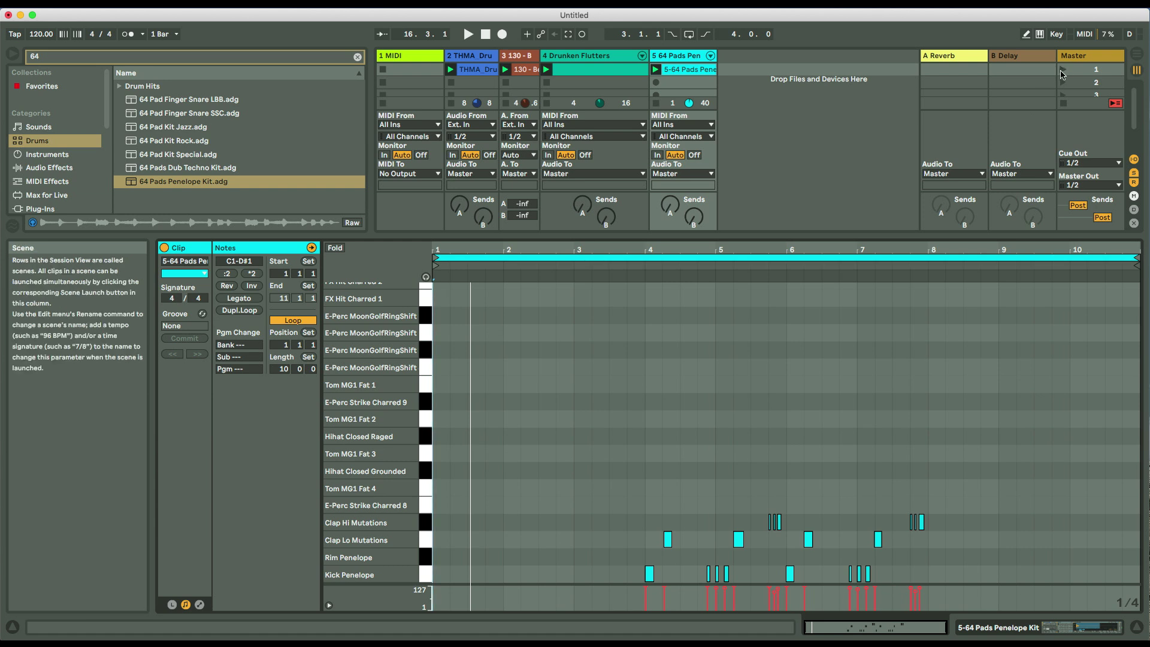
left_click(1063, 68)
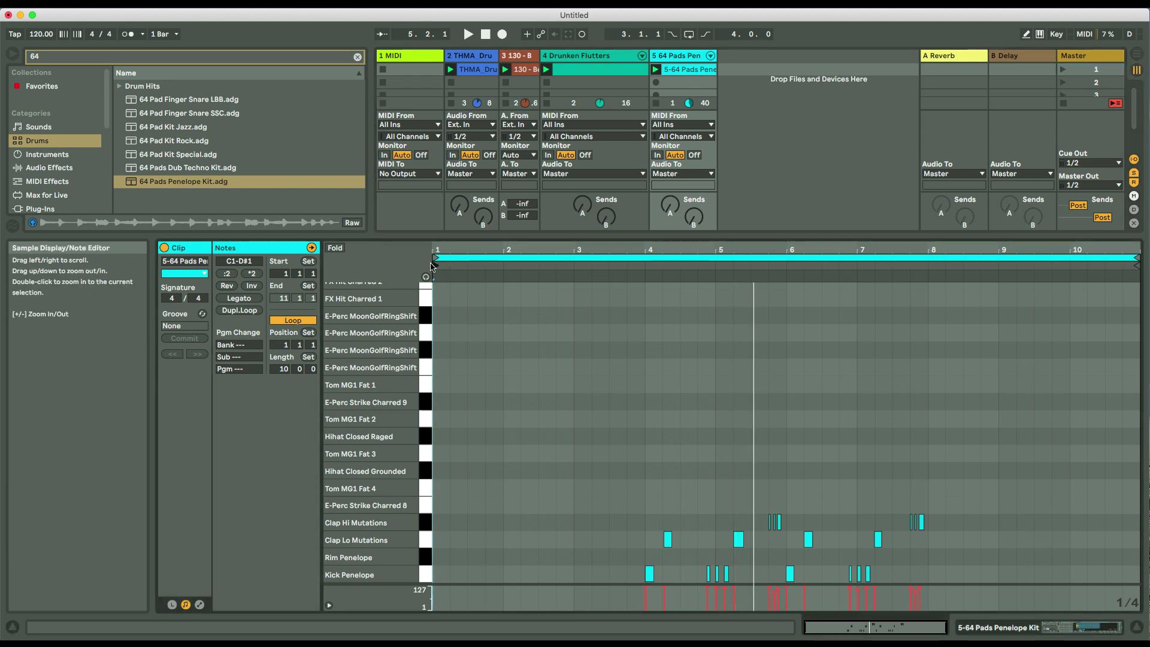
left_click_drag(435, 264, 646, 276)
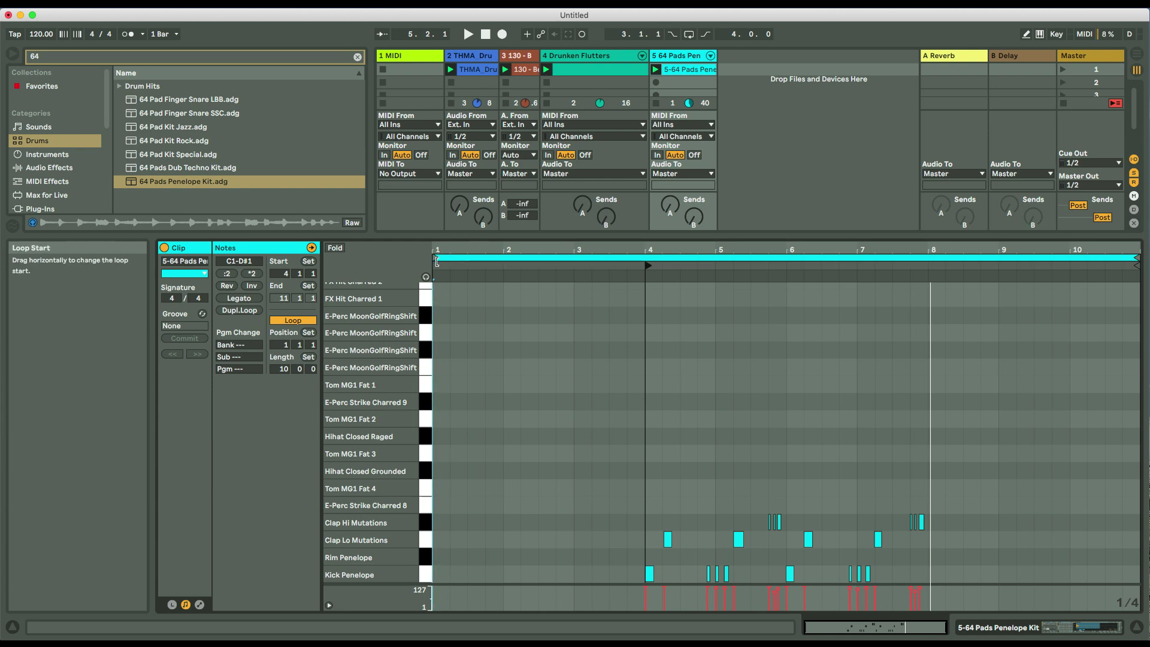
left_click_drag(436, 259, 646, 259)
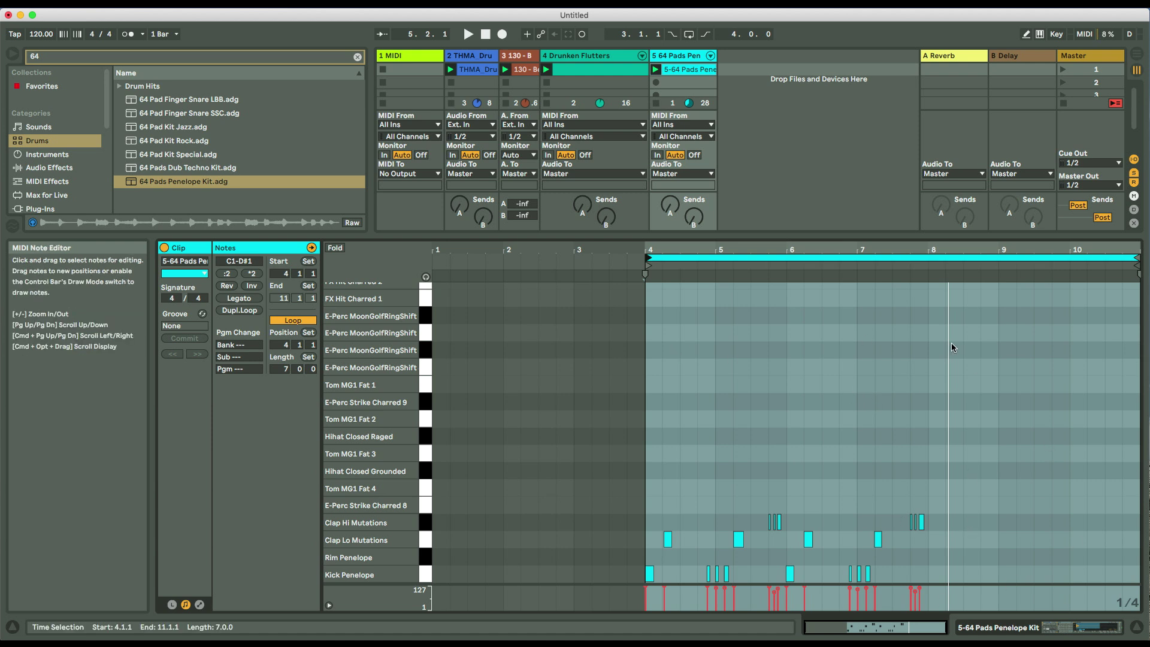
left_click_drag(1134, 266, 931, 270)
left_click_drag(1135, 258, 929, 262)
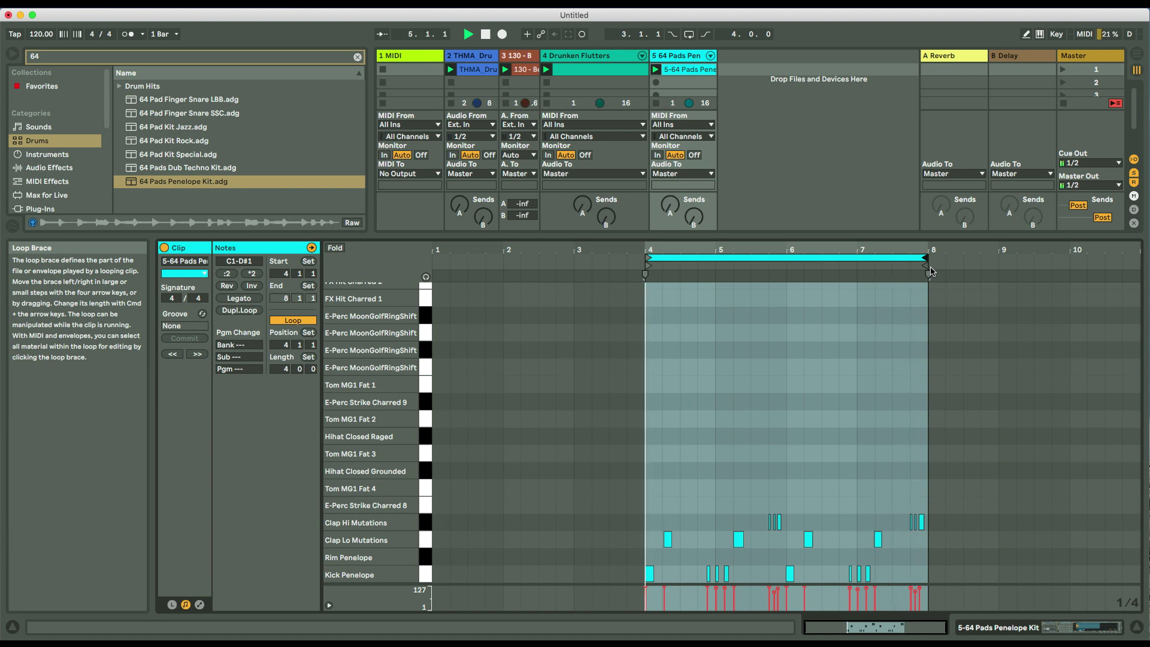
key("space")
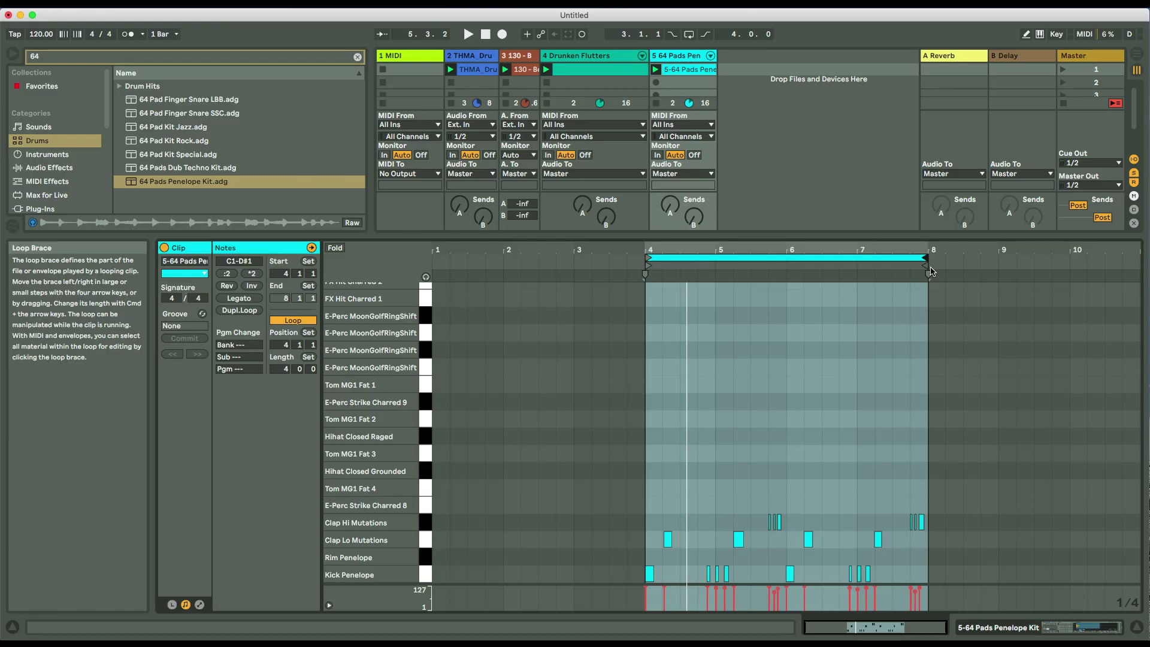
Select all notes in the 64 Pads Penelope Kit clip and quantize them.
left_click(930, 270)
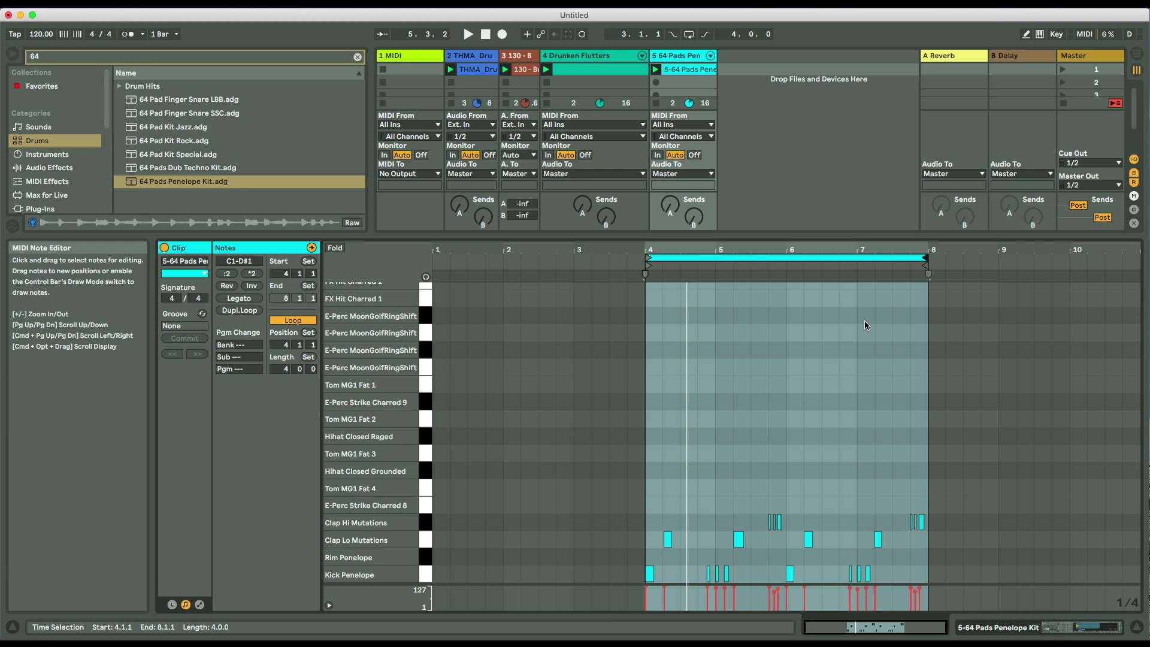
key("super+a")
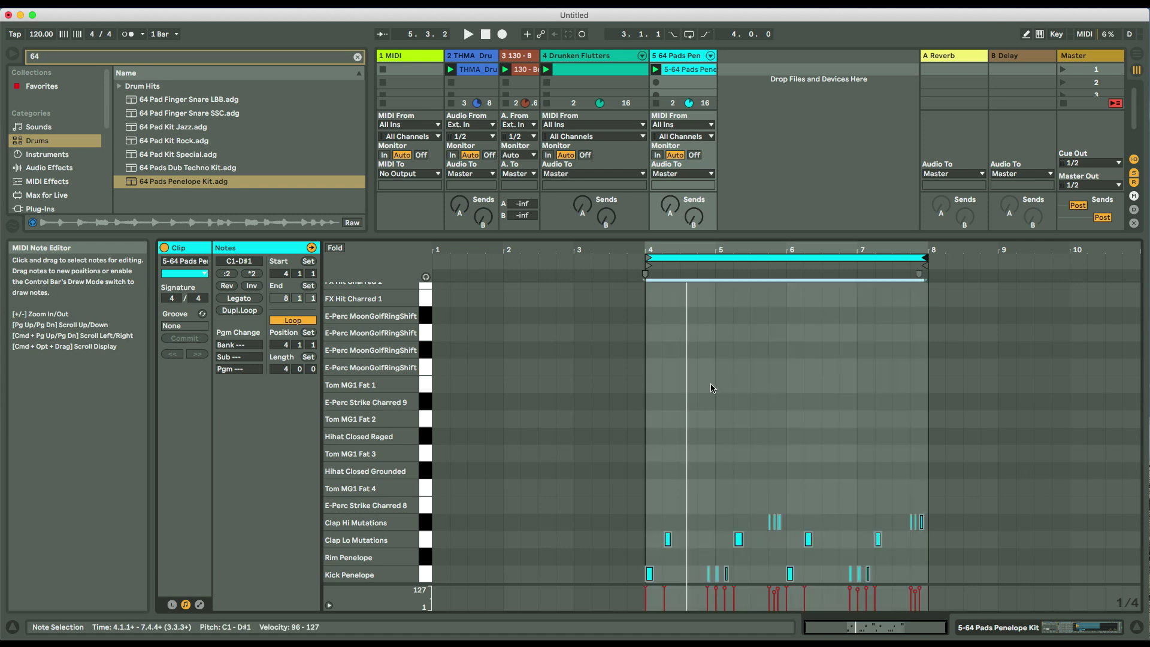
left_click_drag(655, 379, 932, 584)
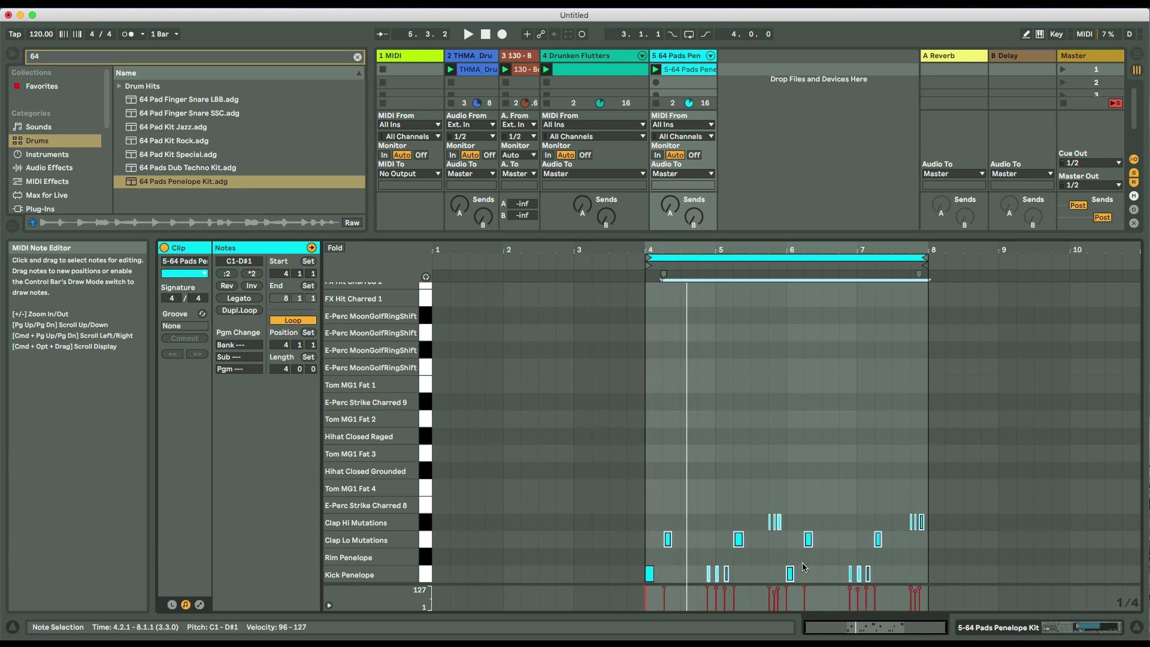
left_click(649, 574, "shift")
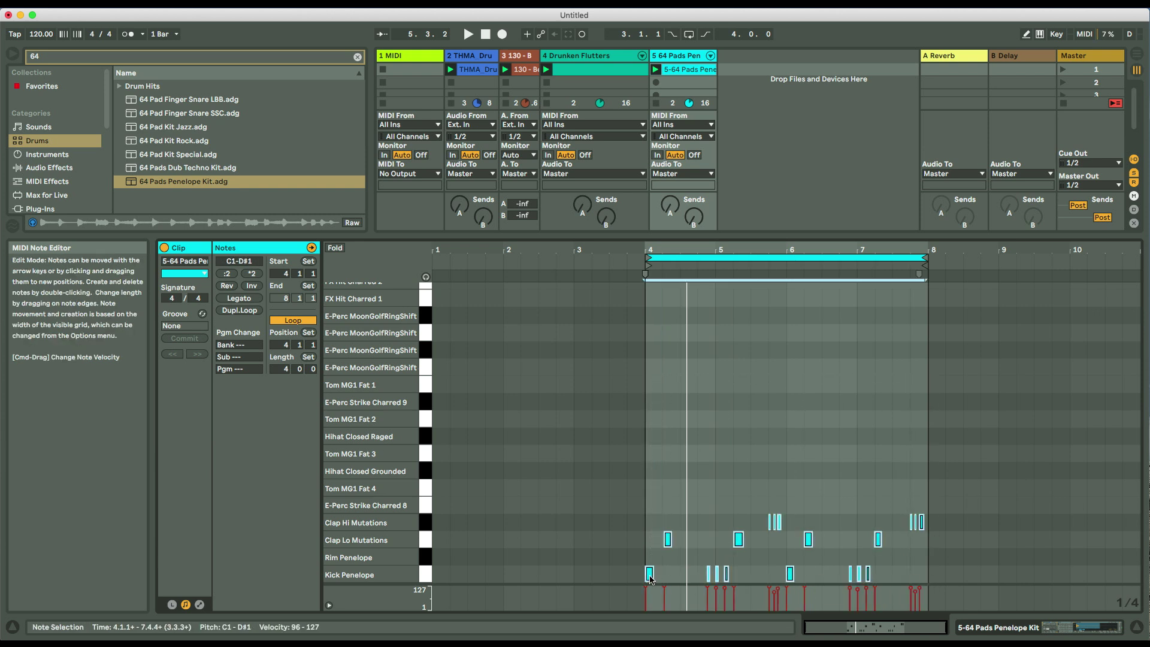
right_click(795, 438)
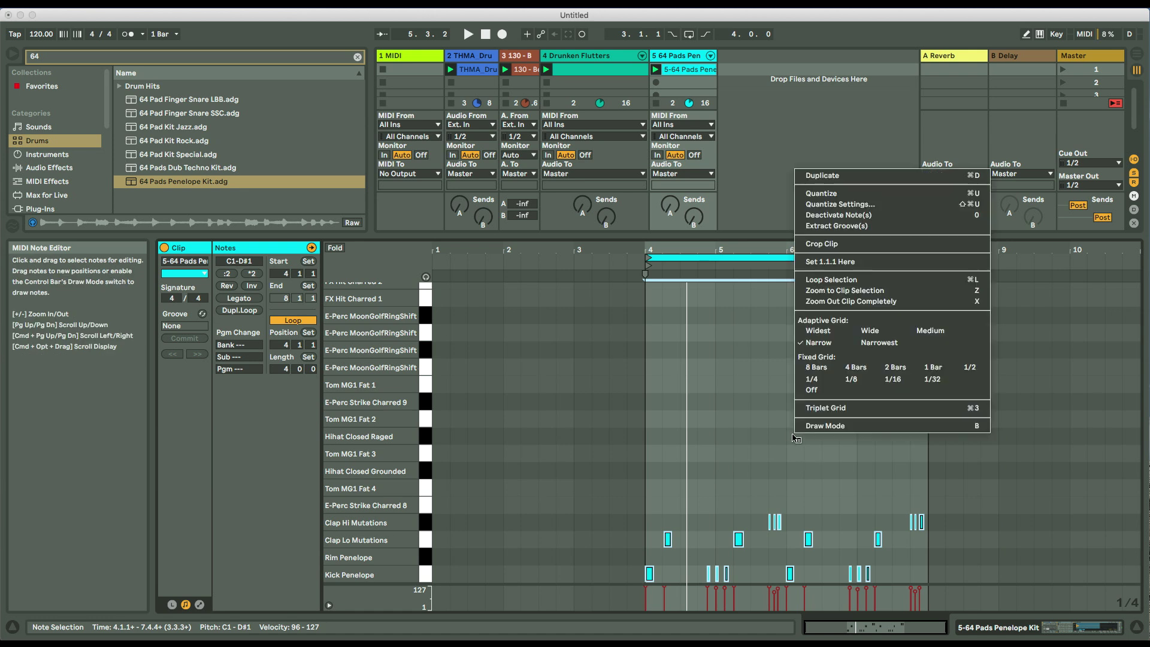
left_click(873, 195)
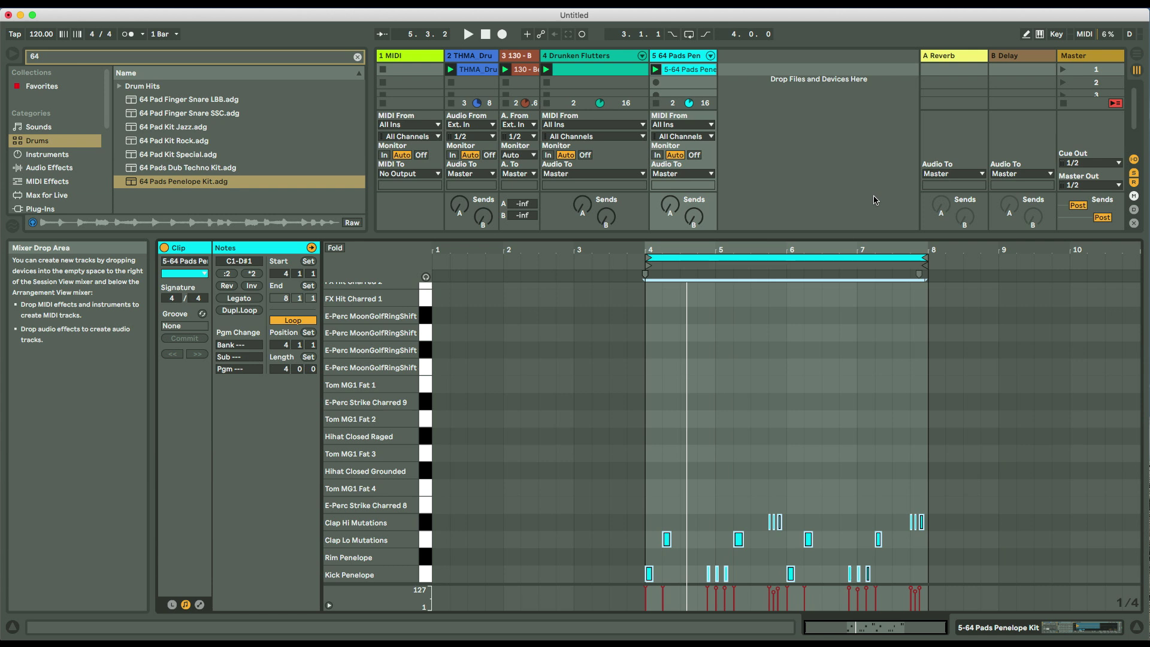
Check the Quantize Settings for the drum notes, play back the clip, and hide the clip detail view.
right_click(838, 326)
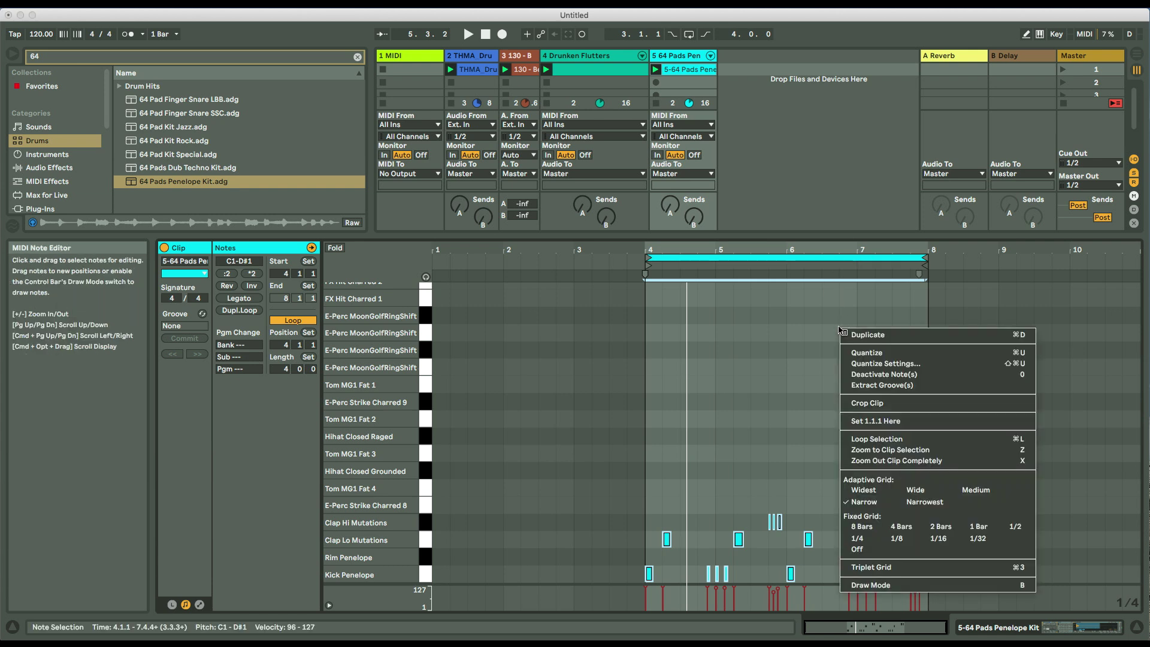
left_click(873, 363)
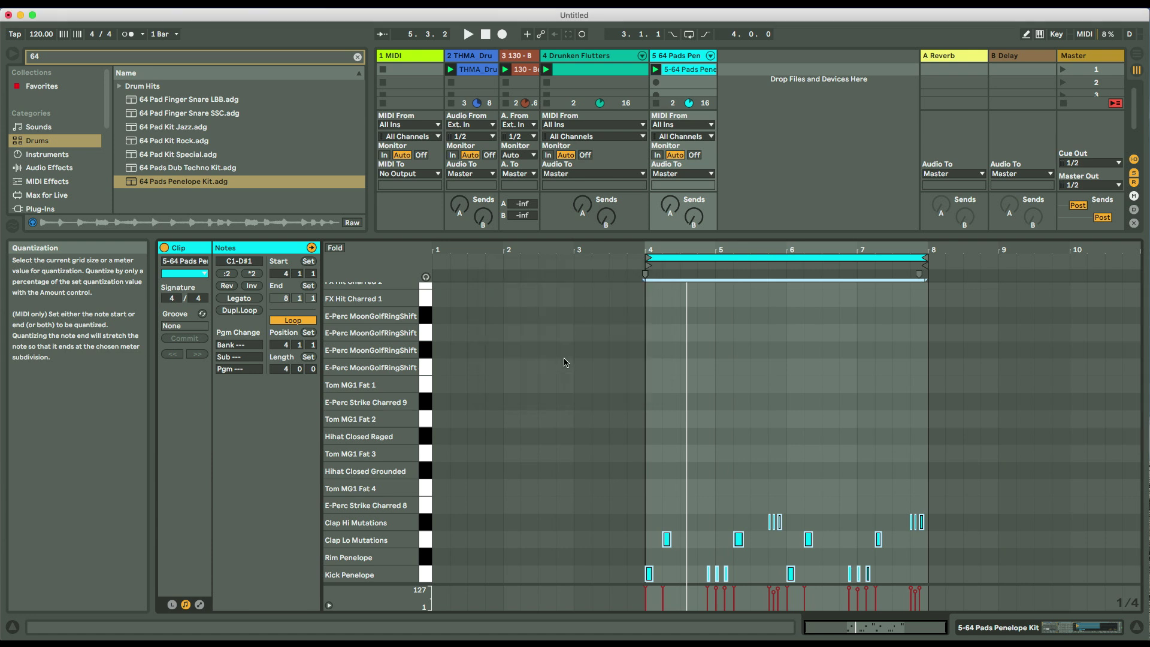
left_click(565, 356)
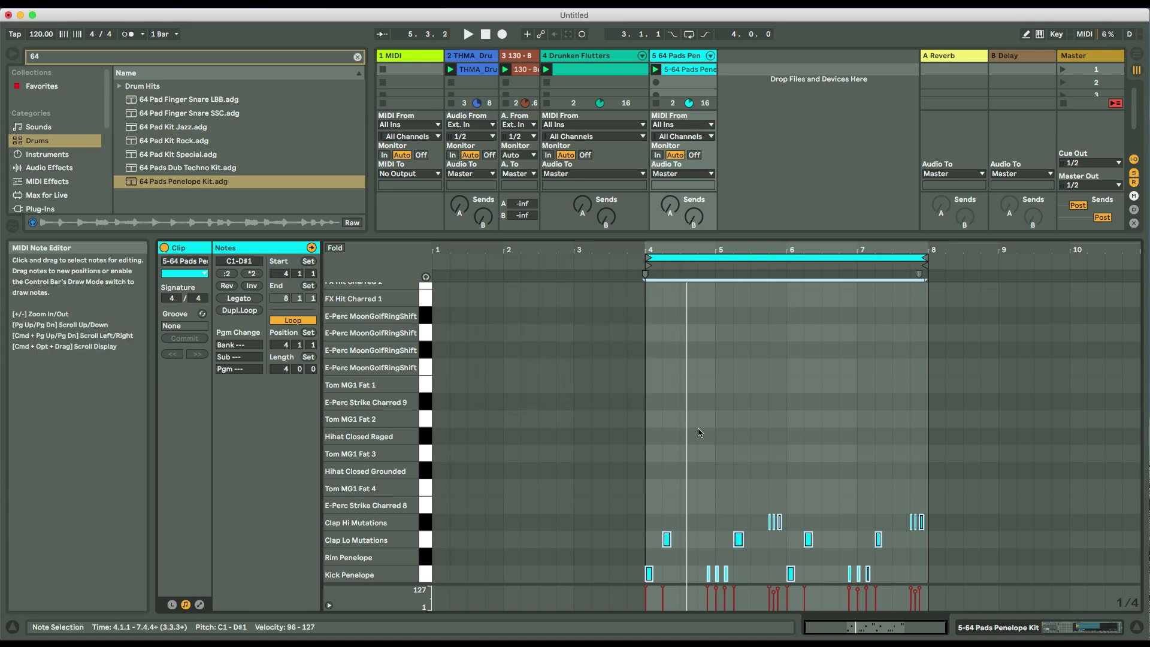
key("space")
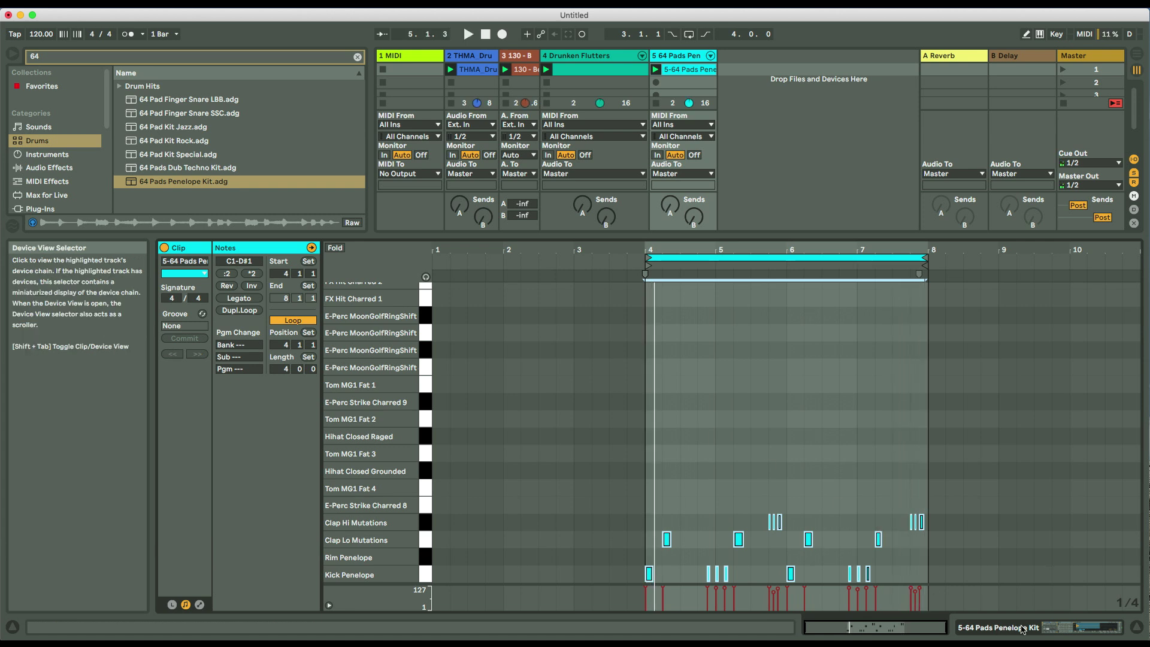
left_click(1136, 626)
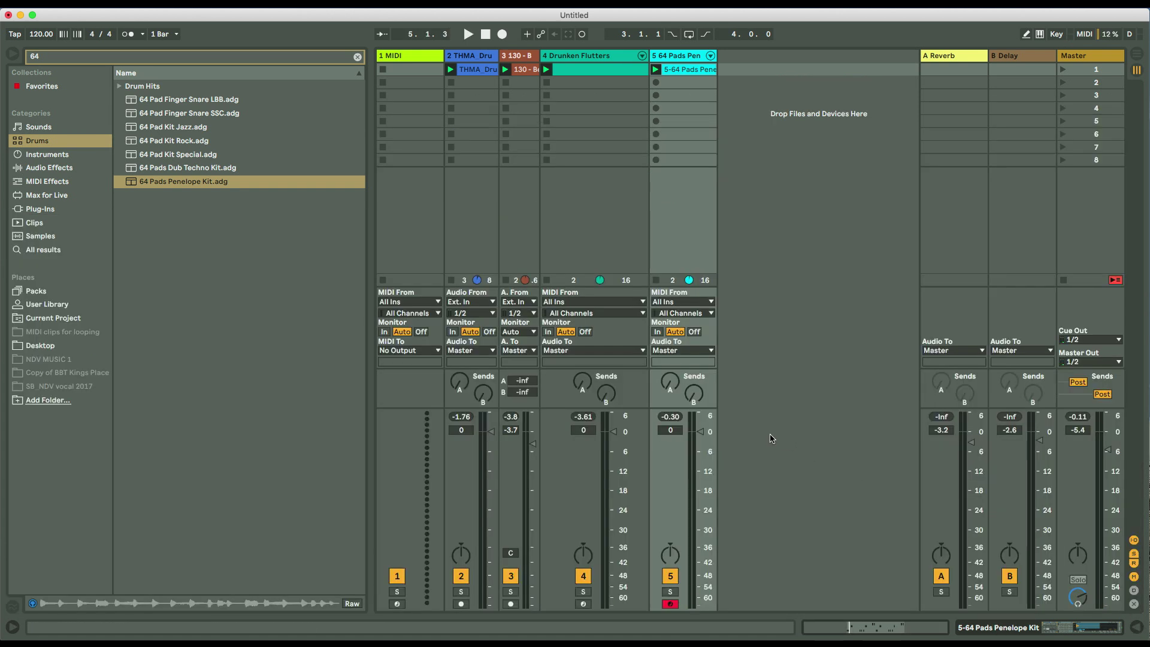
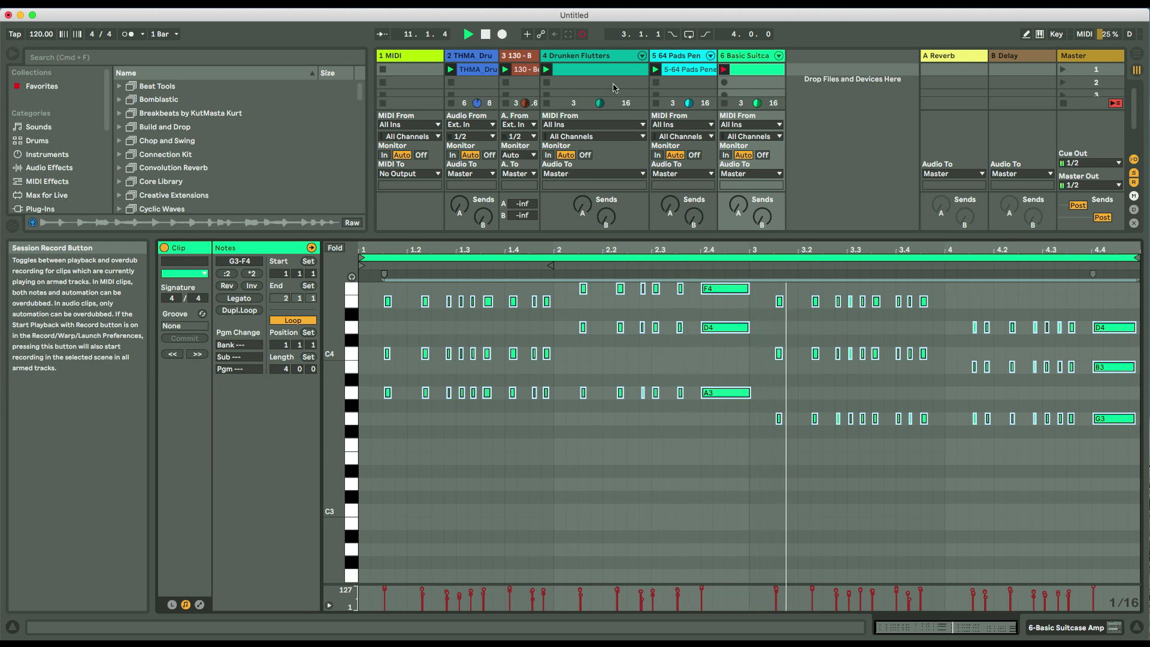
Quantize the selected chord notes in the Basic Suitcase Amp clip.
right_click(677, 479)
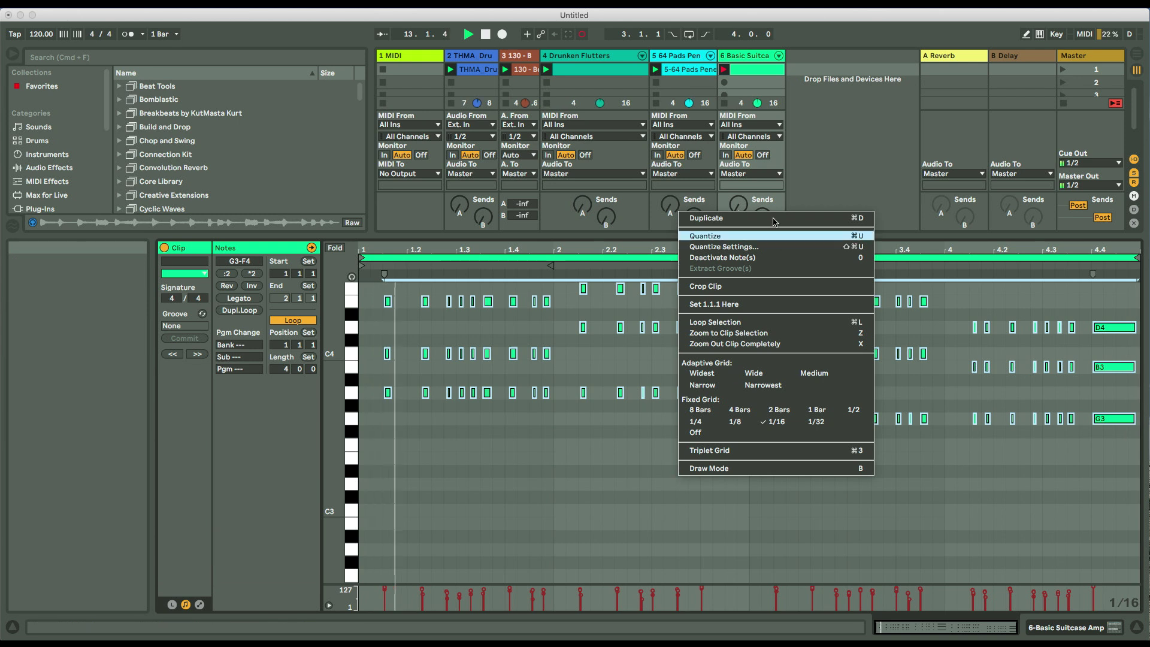
left_click(767, 235)
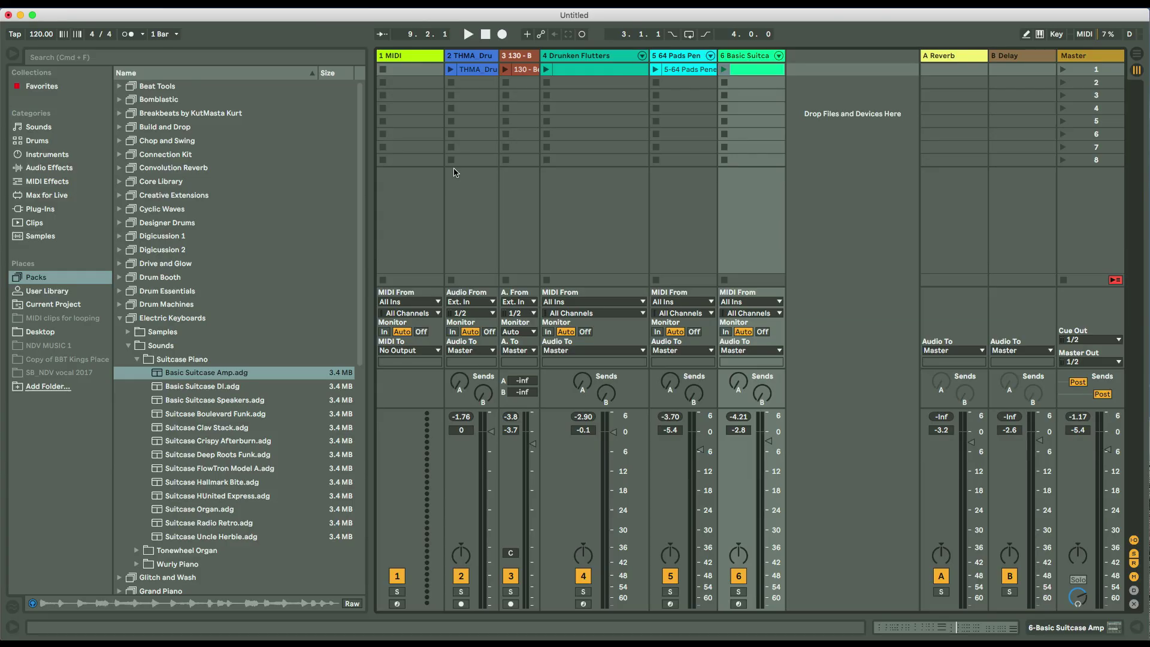
Hide the browser and duplicate scene 1 with all its clips.
left_click(15, 58)
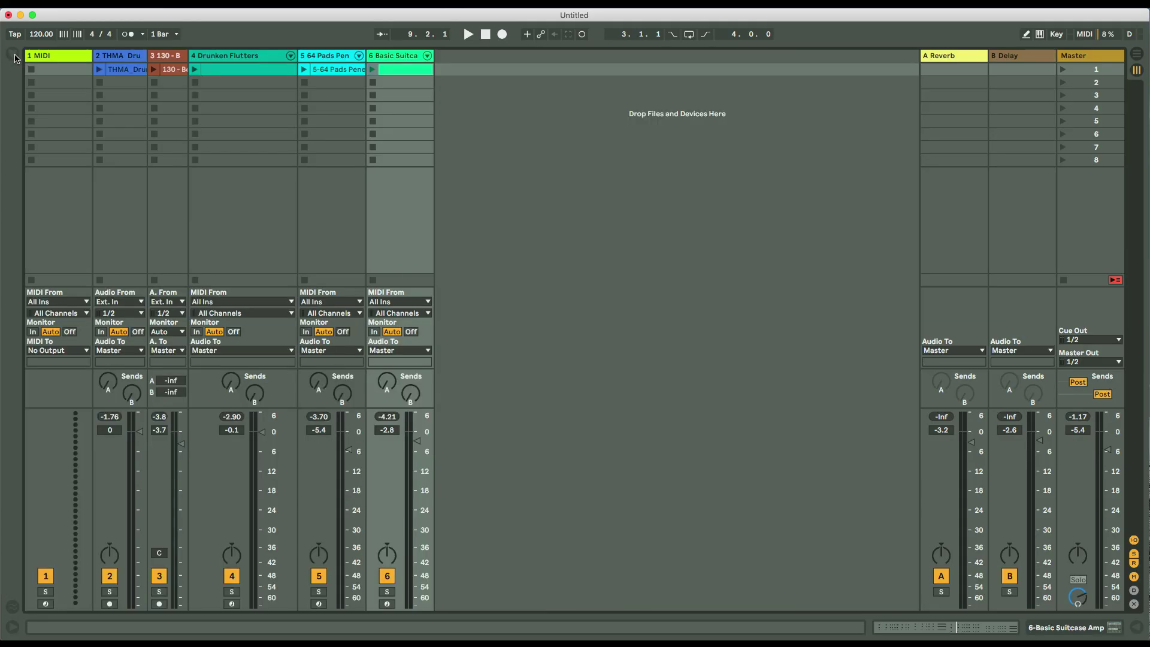
left_click(1089, 70)
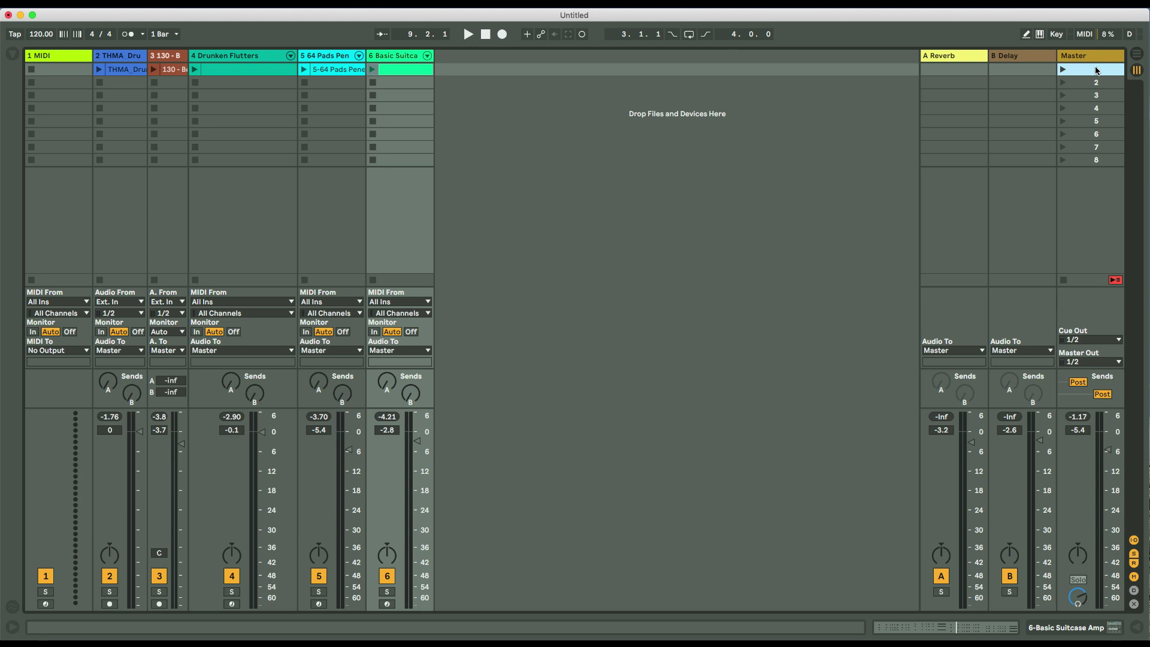
right_click(1097, 71)
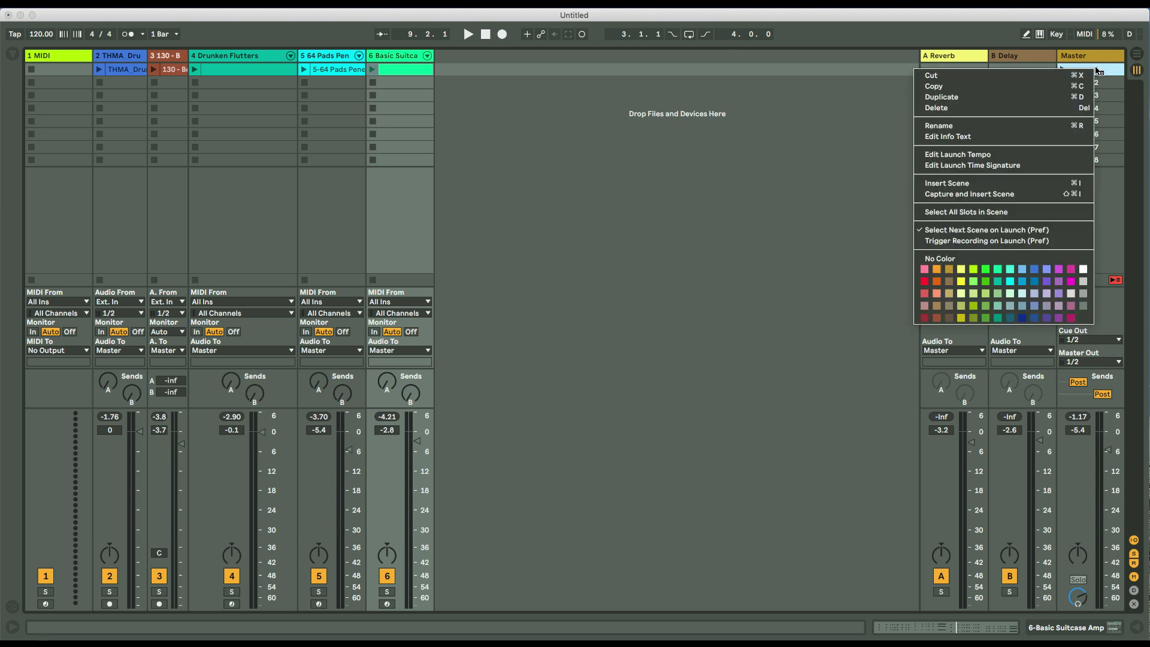
left_click(997, 95)
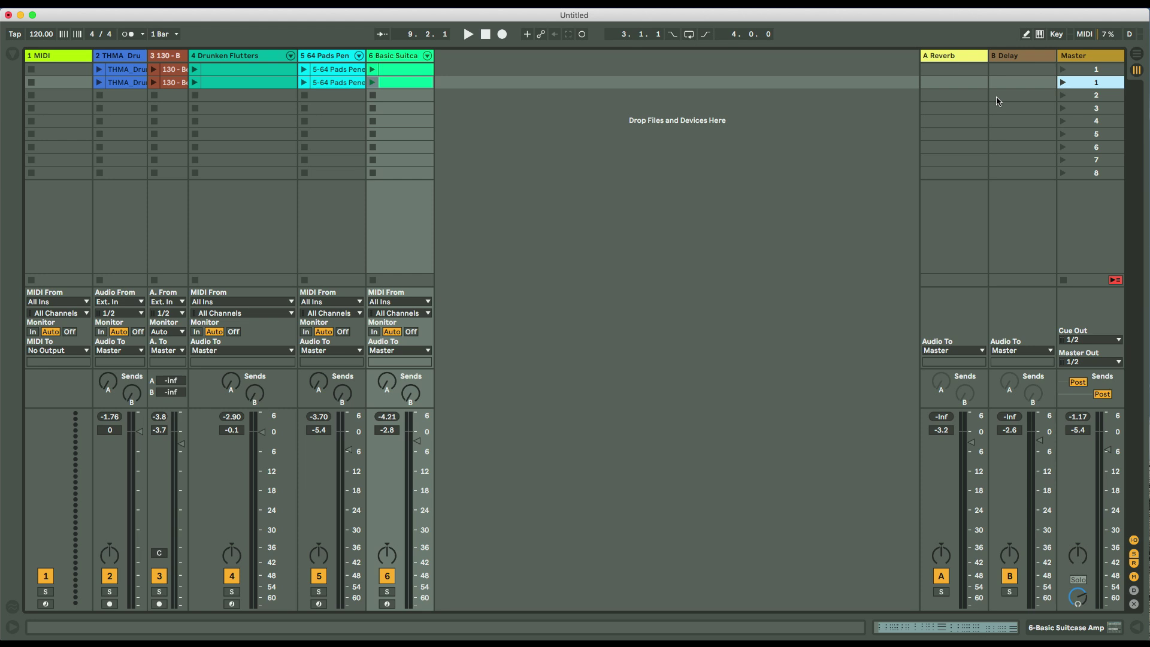
Duplicate the second 64 Pads Penelope Kit clip into the slot below and copy the Bed Stuy bass clip to the scene 5 slot.
left_click(332, 84)
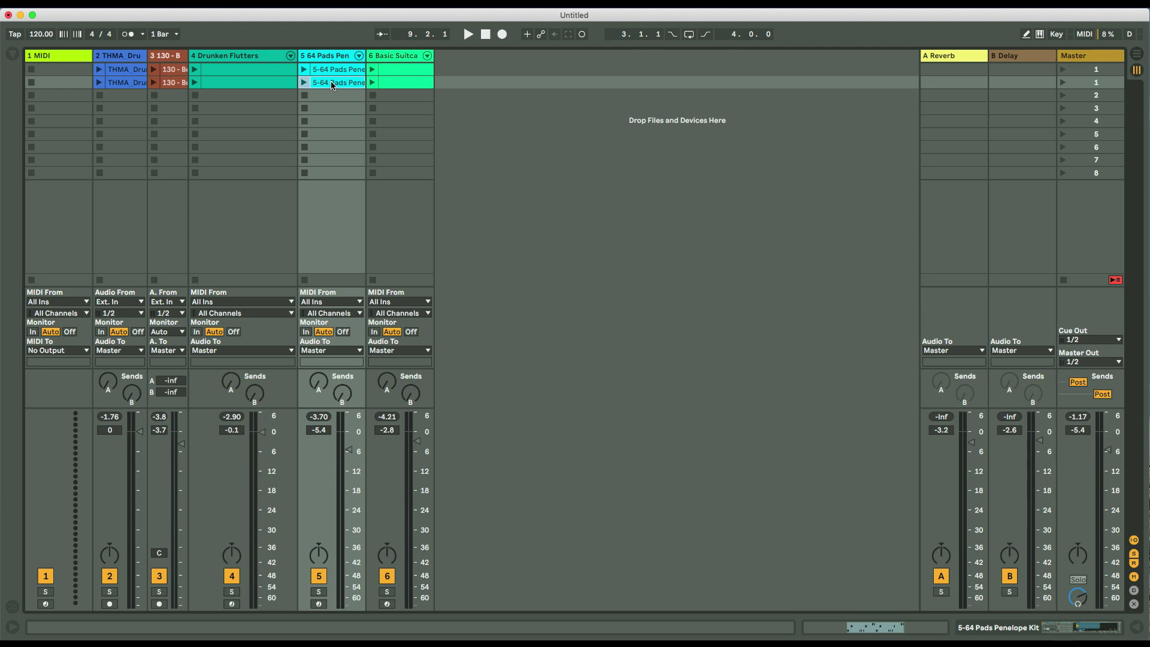
key("super+d")
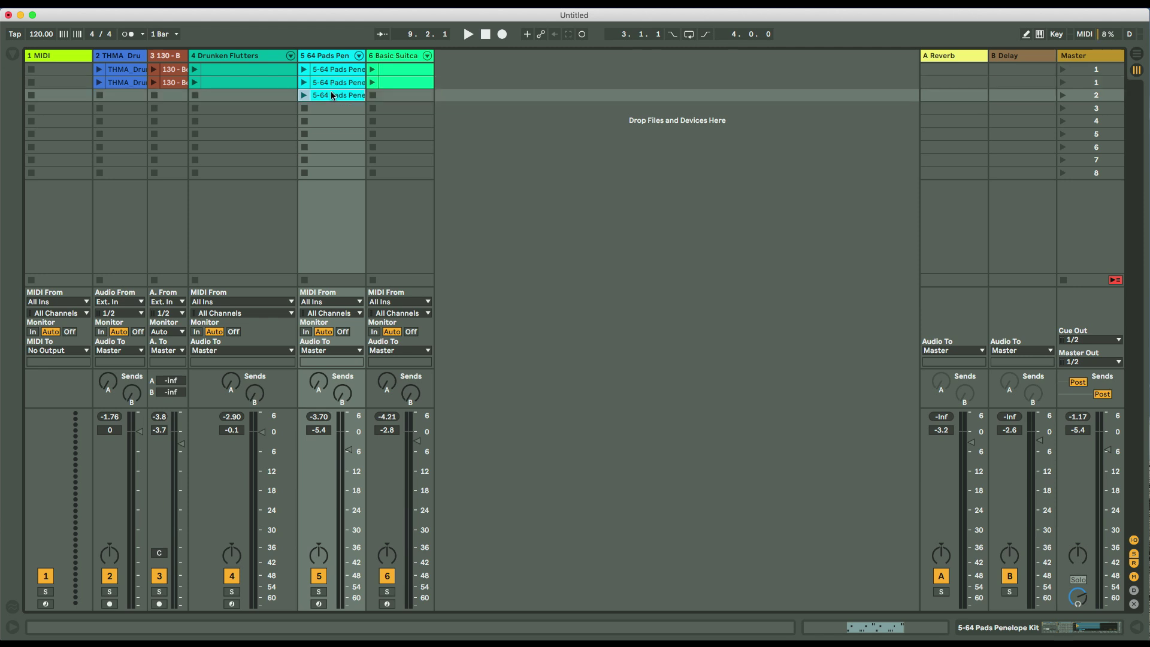
left_click(171, 84)
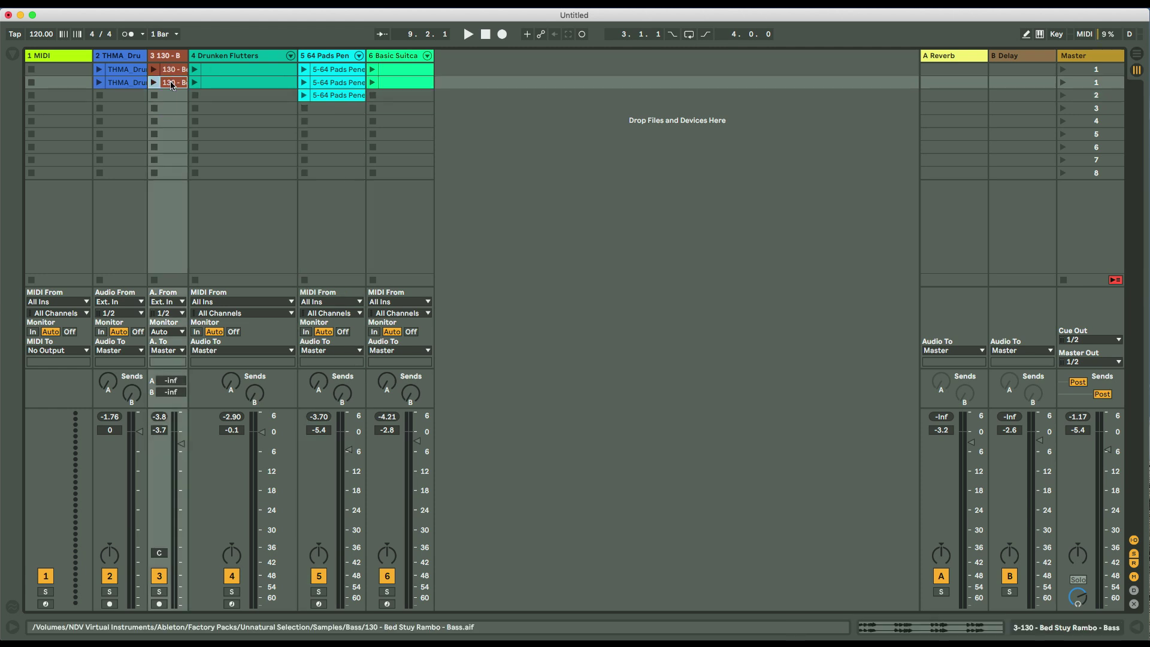
left_click(168, 134)
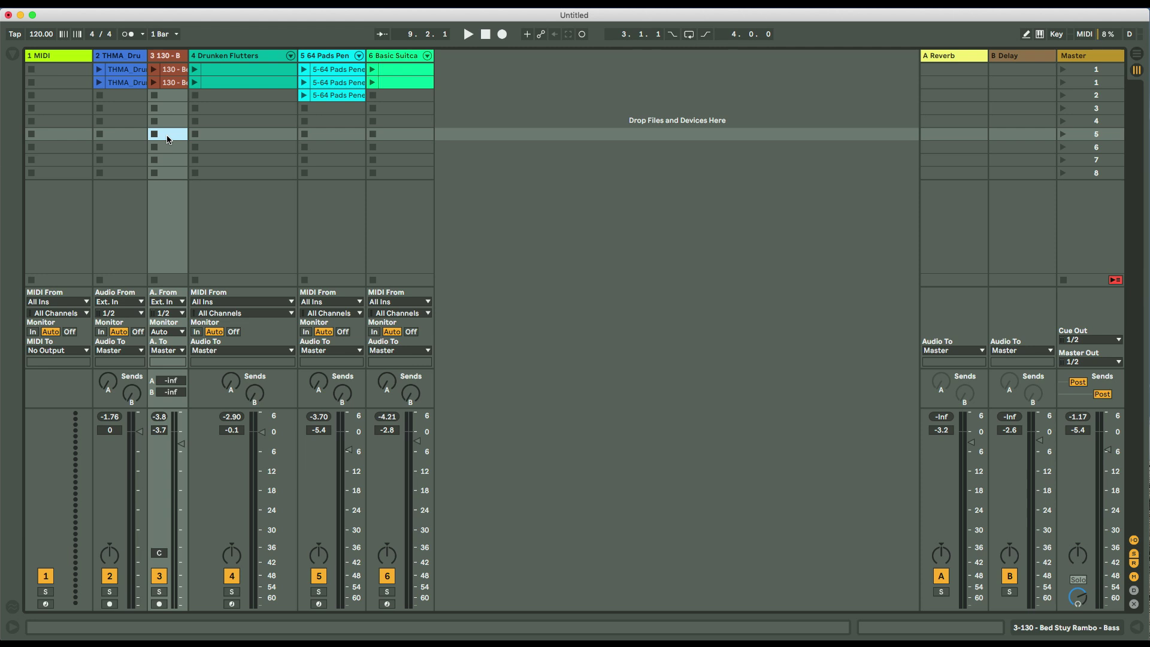
key("super+v")
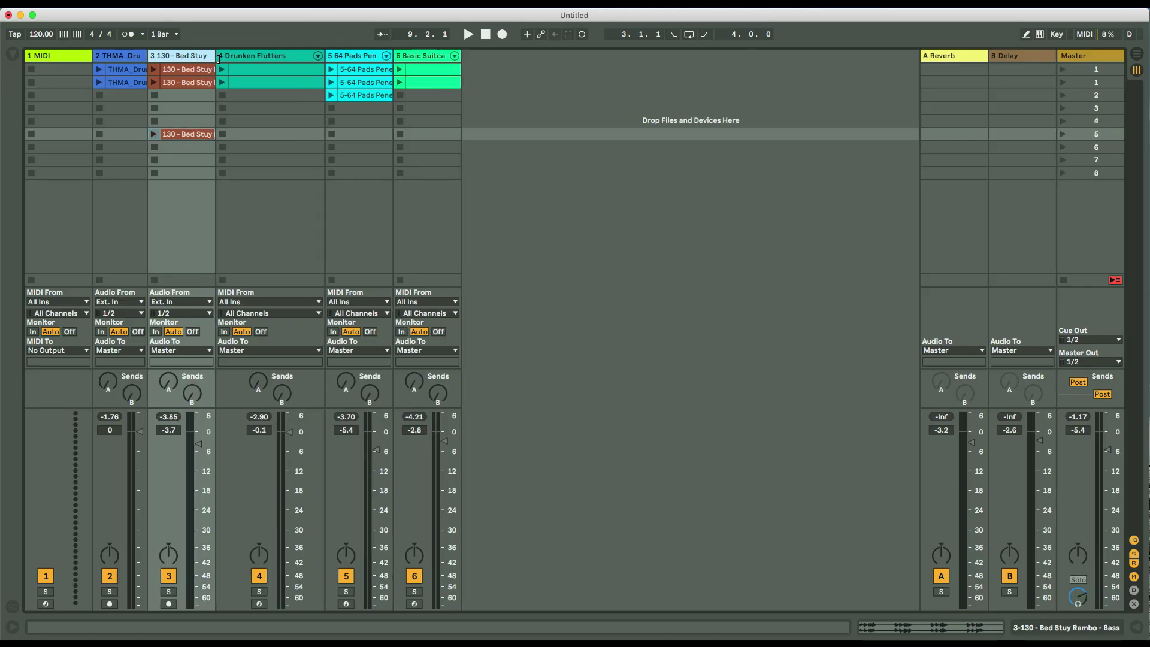
Widen the instrument and audio track columns to reveal more of their names, and launch the first Bed Stuy bass clip.
left_click_drag(214, 55, 243, 56)
left_click_drag(143, 56, 183, 55)
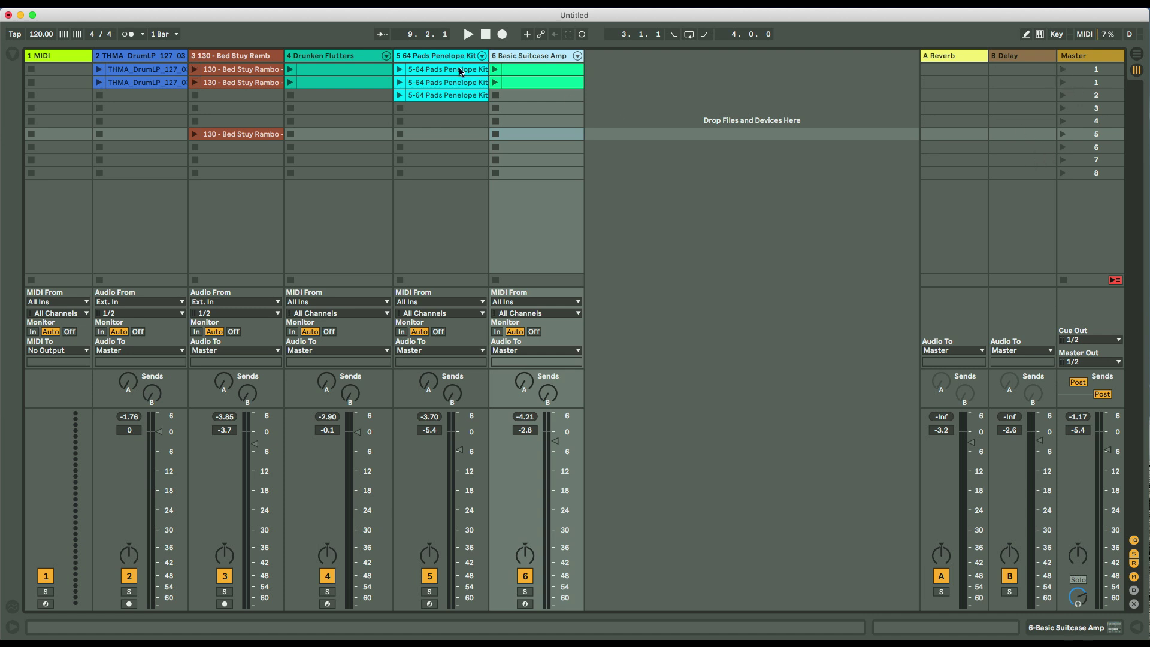
left_click(194, 71)
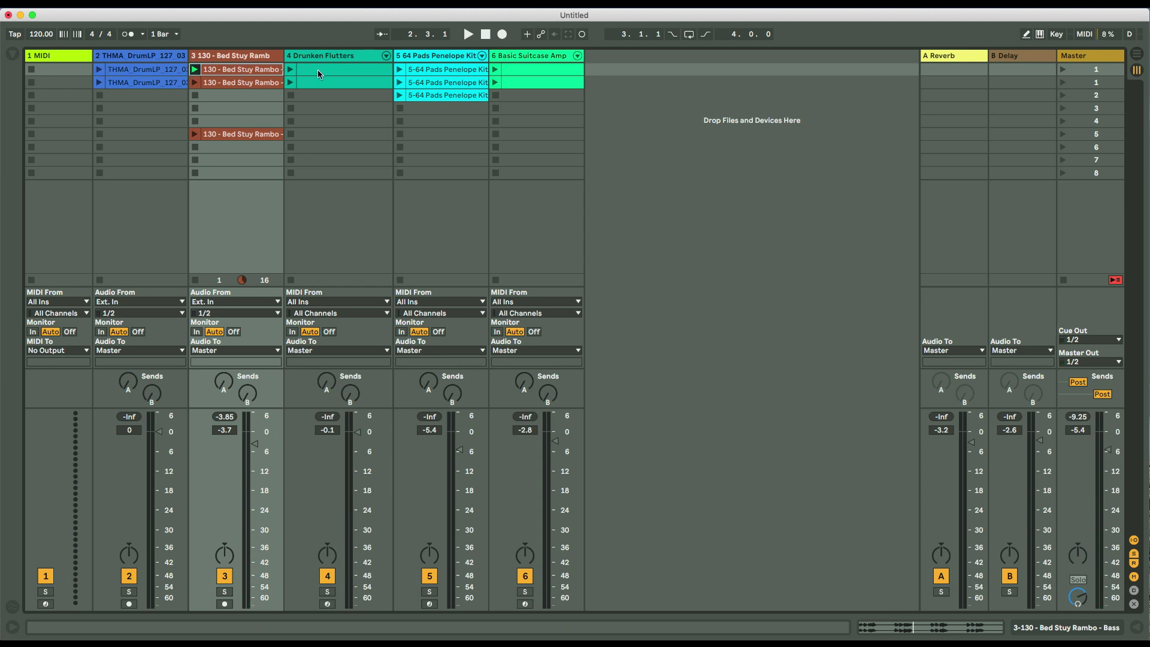
Move the first-row Drunken Flutters, Basic Suitcase Amp and 64 Pads Penelope Kit clips to lower empty slots, and launch the second and first scenes.
left_click_drag(325, 70, 328, 96)
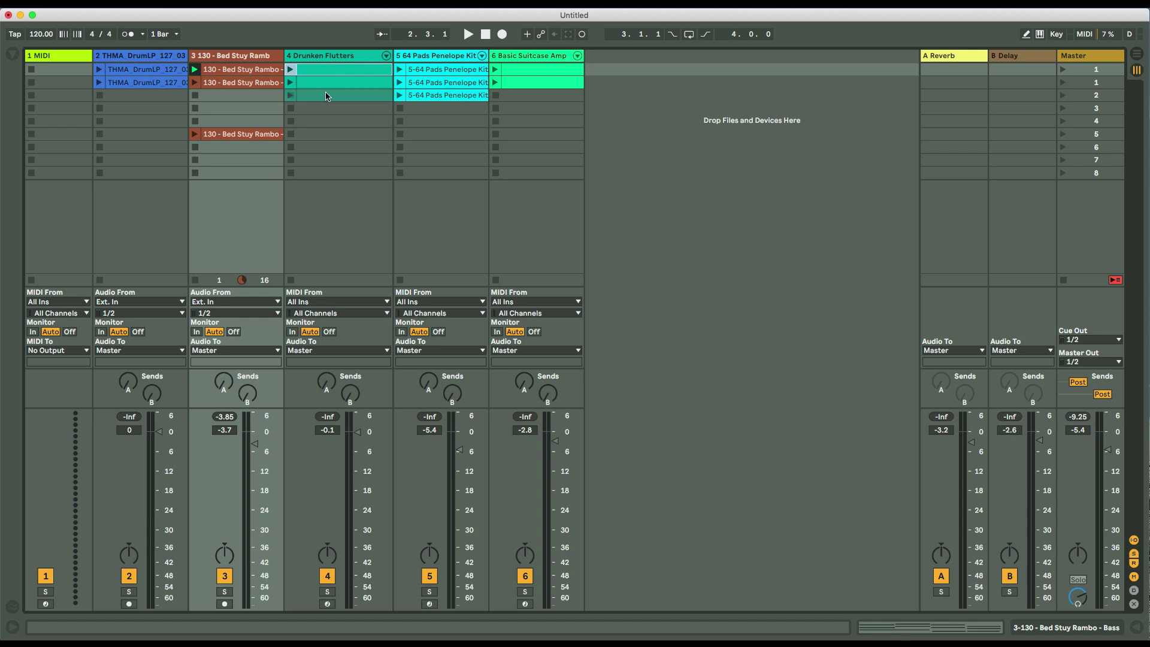
left_click_drag(517, 75, 518, 96)
left_click_drag(461, 71, 458, 114)
left_click(1063, 82)
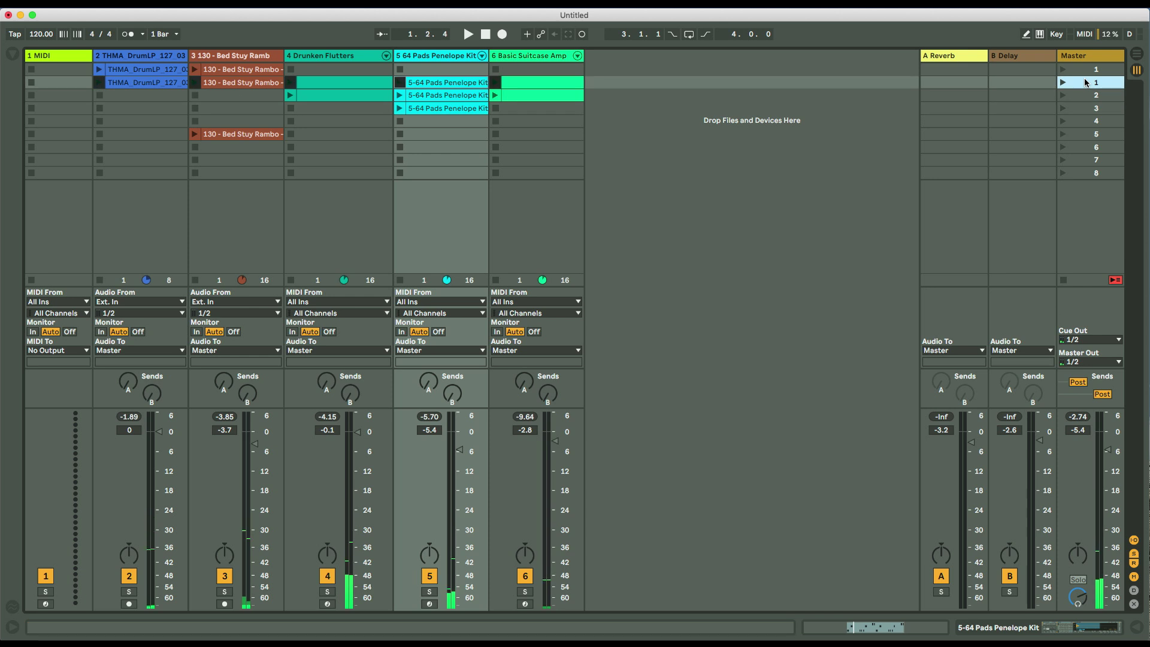
left_click(1064, 73)
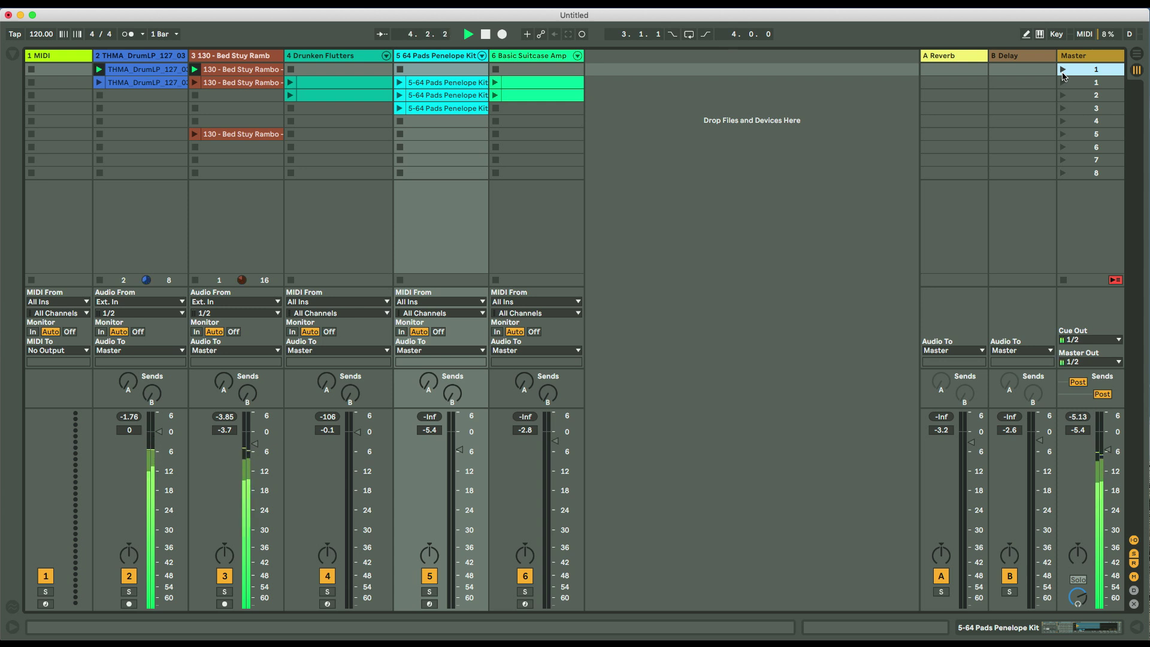
Stop playback and shift the Basic Suitcase Amp clips and the three 64 Pads Penelope Kit clips down one slot each.
key("space")
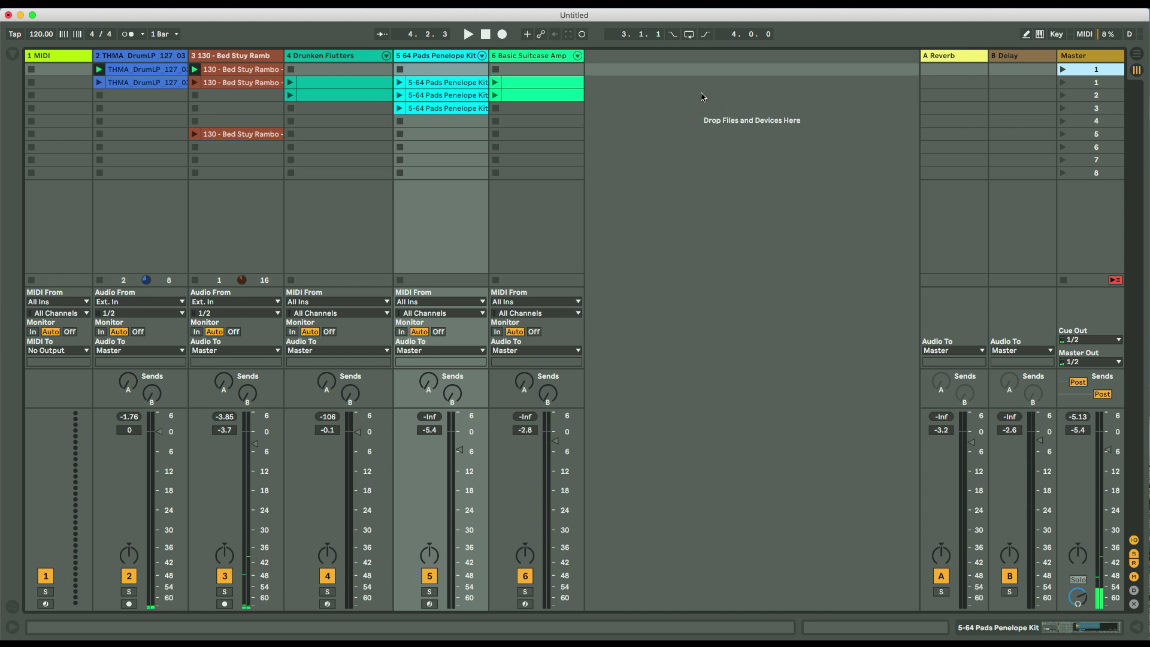
left_click_drag(553, 87, 554, 100)
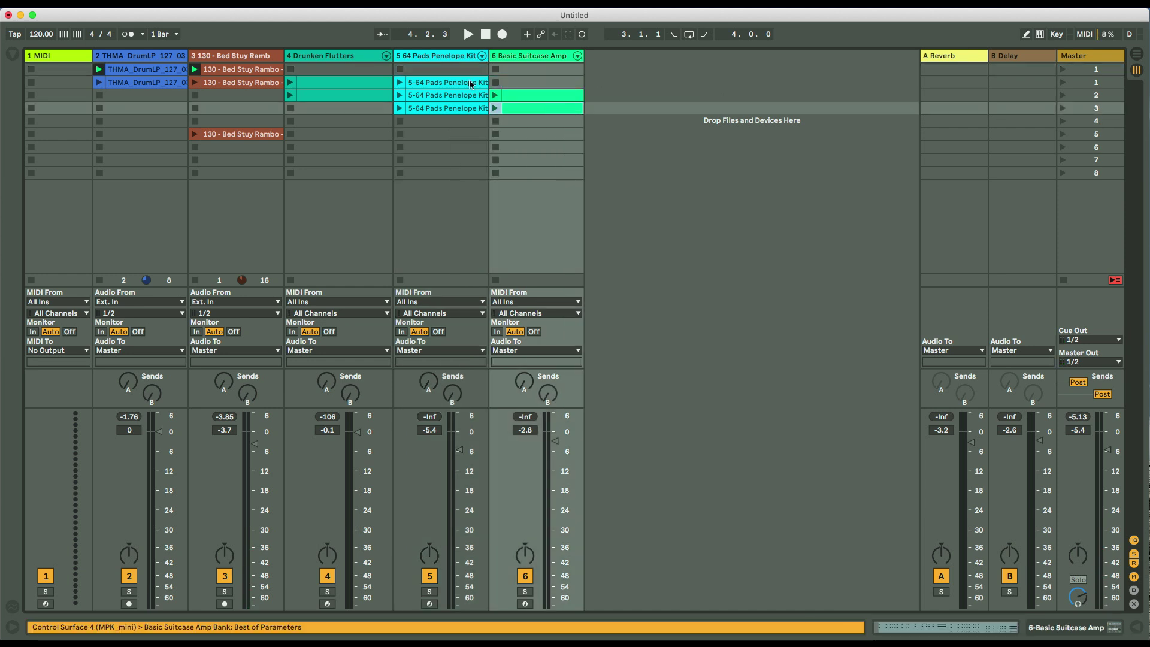
left_click_drag(460, 84, 456, 97)
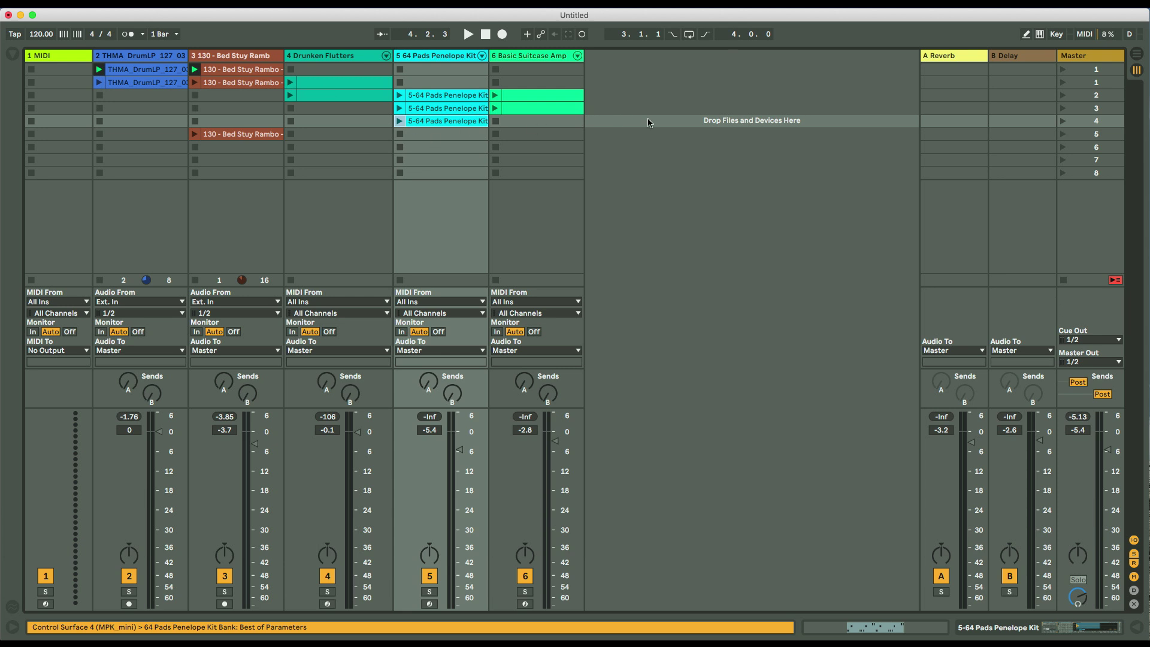
Launch the first and second scenes alternately to audition switching between them, stopping playback in between.
left_click(1063, 70)
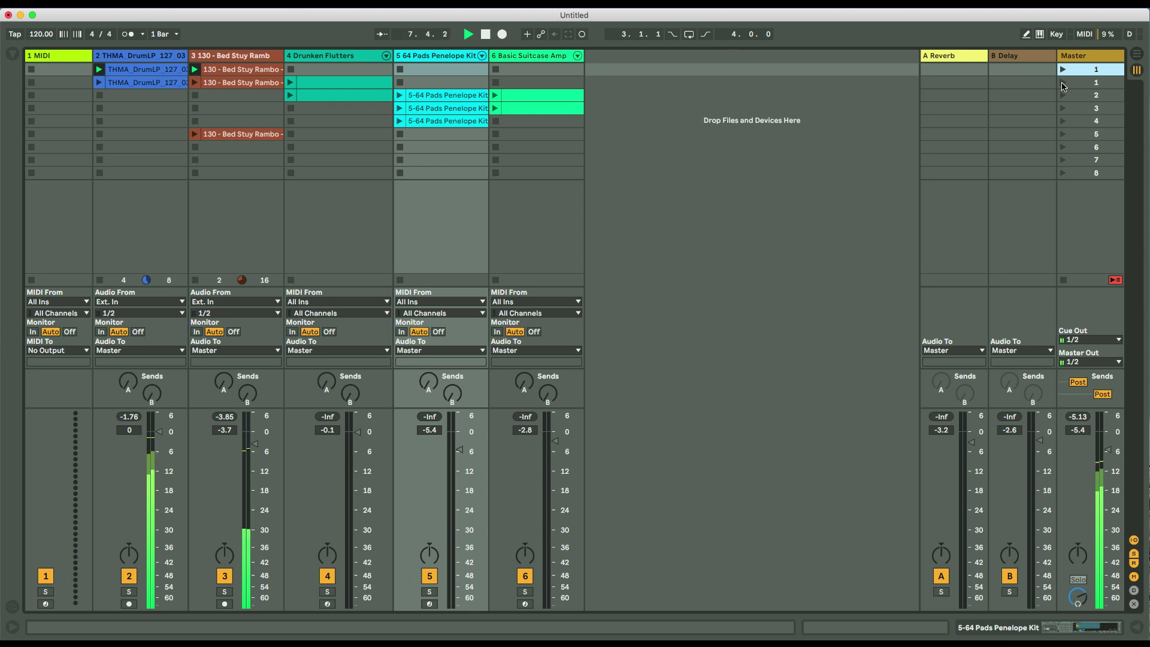
left_click(1062, 84)
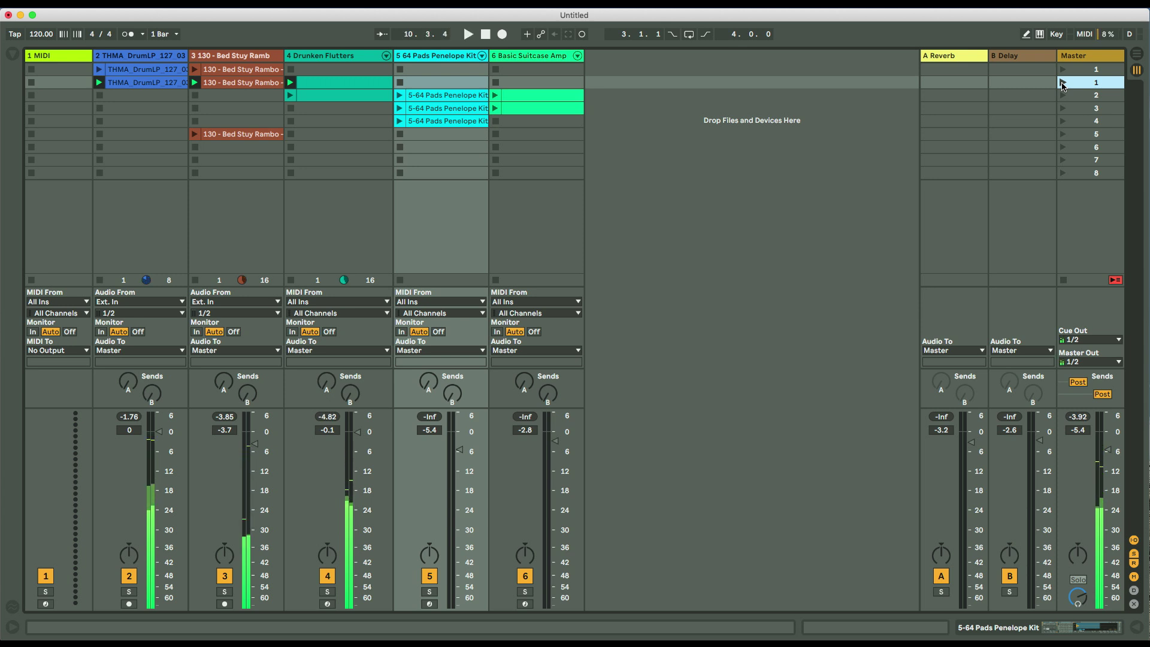
key("space")
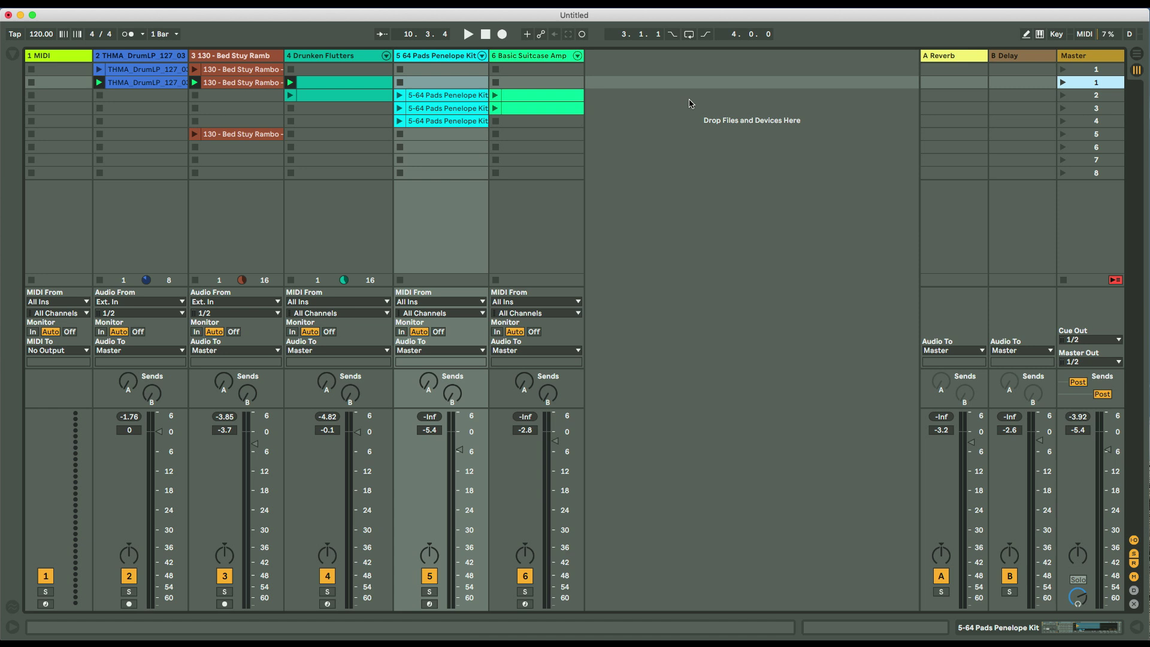
left_click(1062, 70)
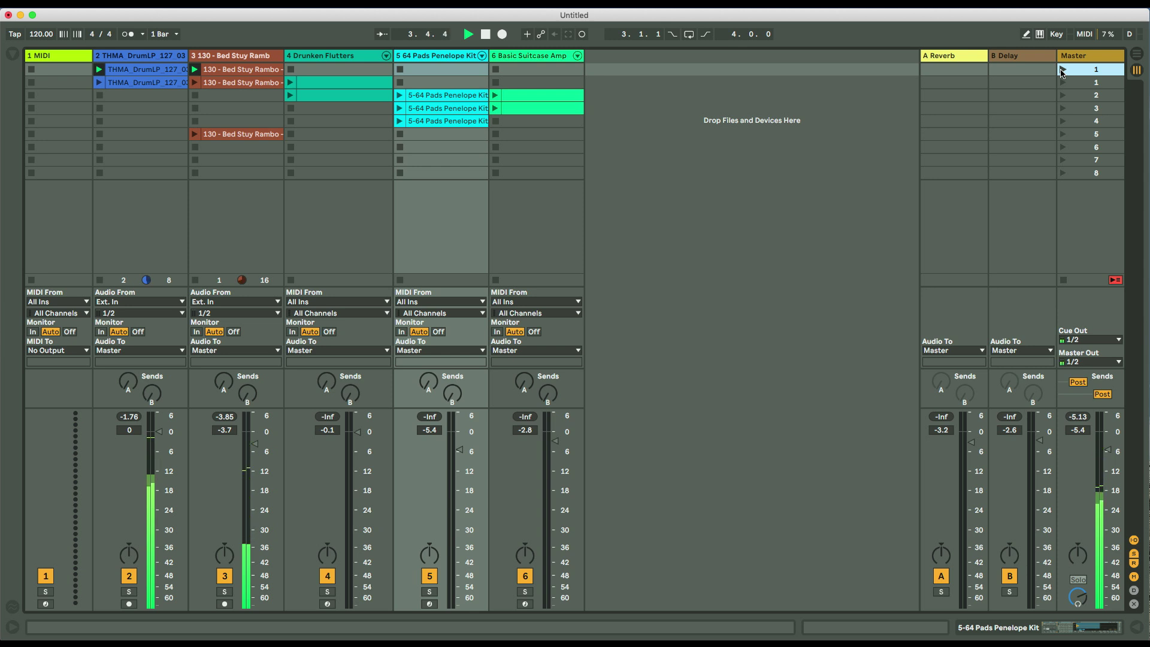
left_click(1061, 84)
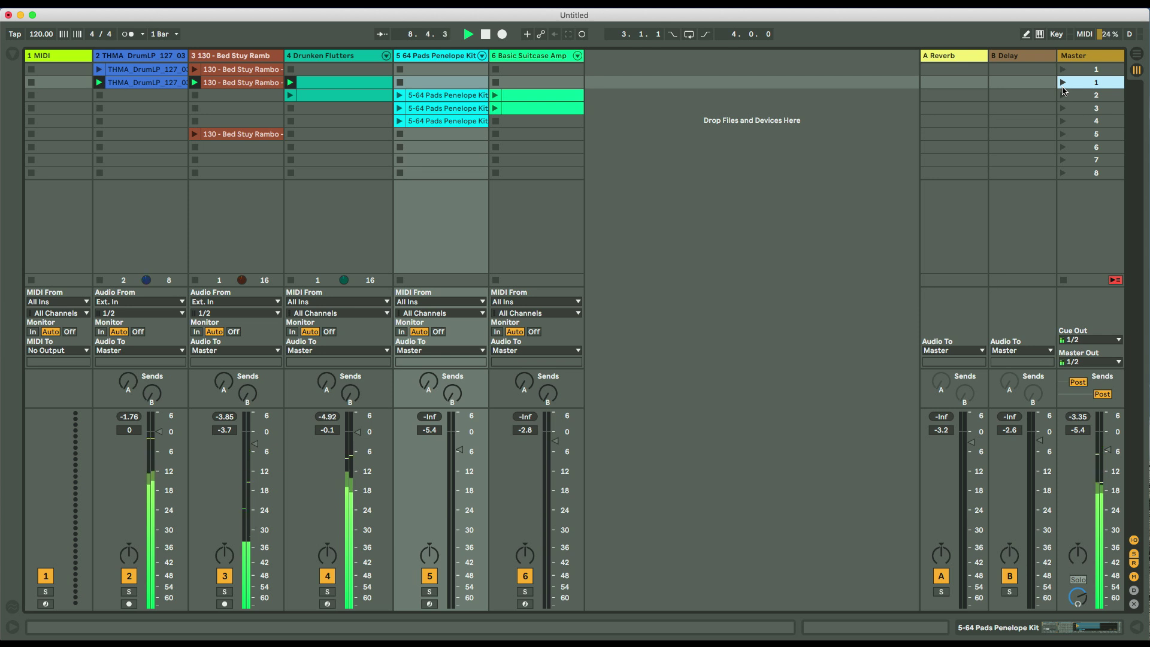
left_click(1061, 71)
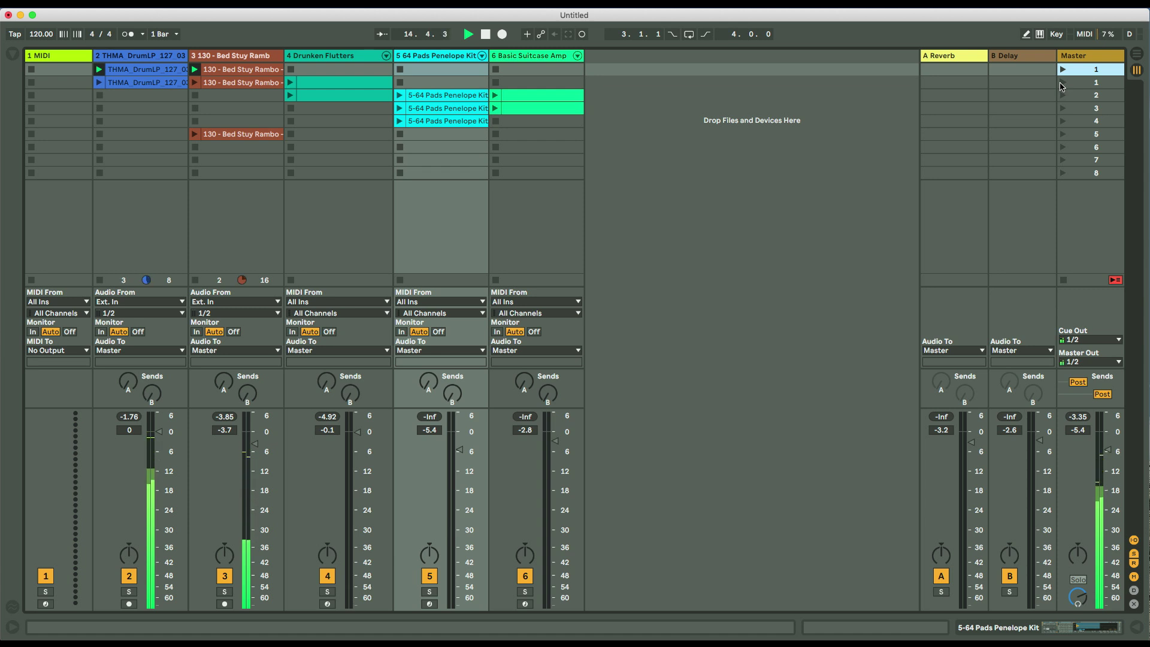
left_click(1061, 83)
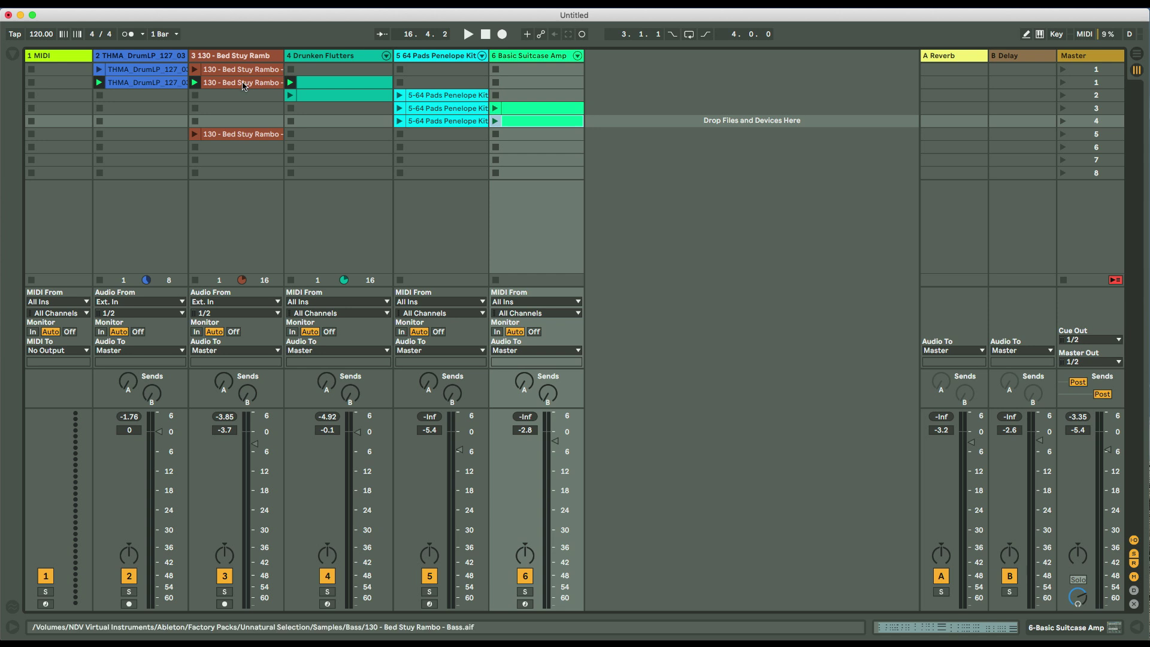
Copy the second-row Bed Stuy bass and THMA drum loop clips into scene 2, and play the scene briefly.
left_click(243, 85)
left_click_drag(244, 86, 244, 97)
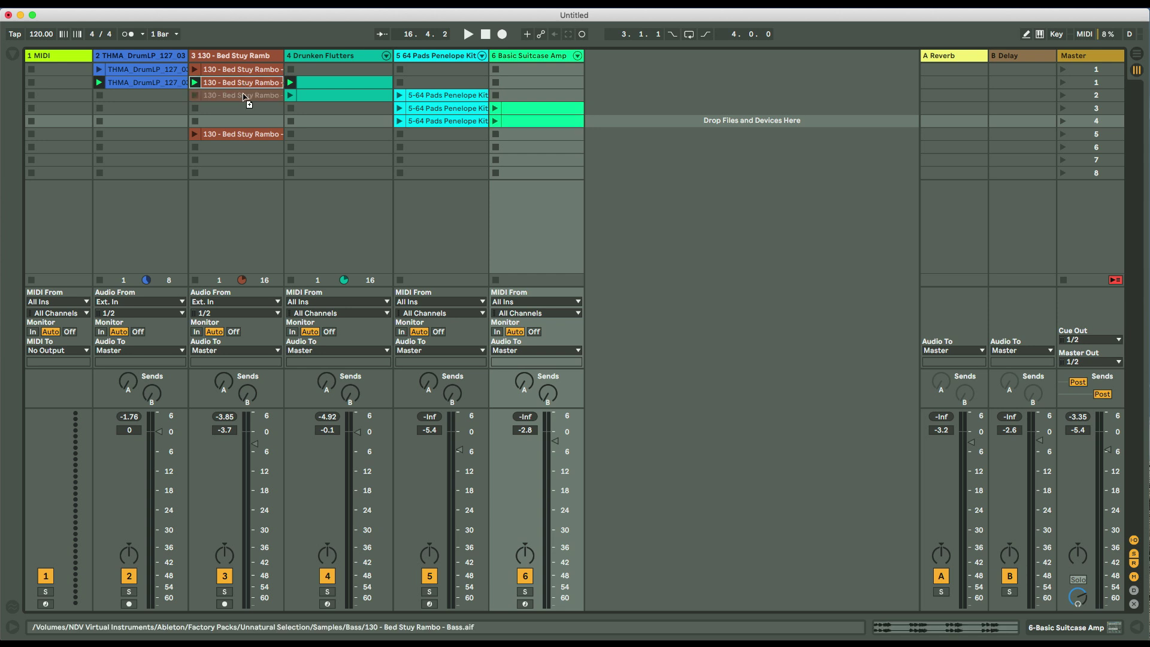
left_click_drag(159, 84, 160, 101)
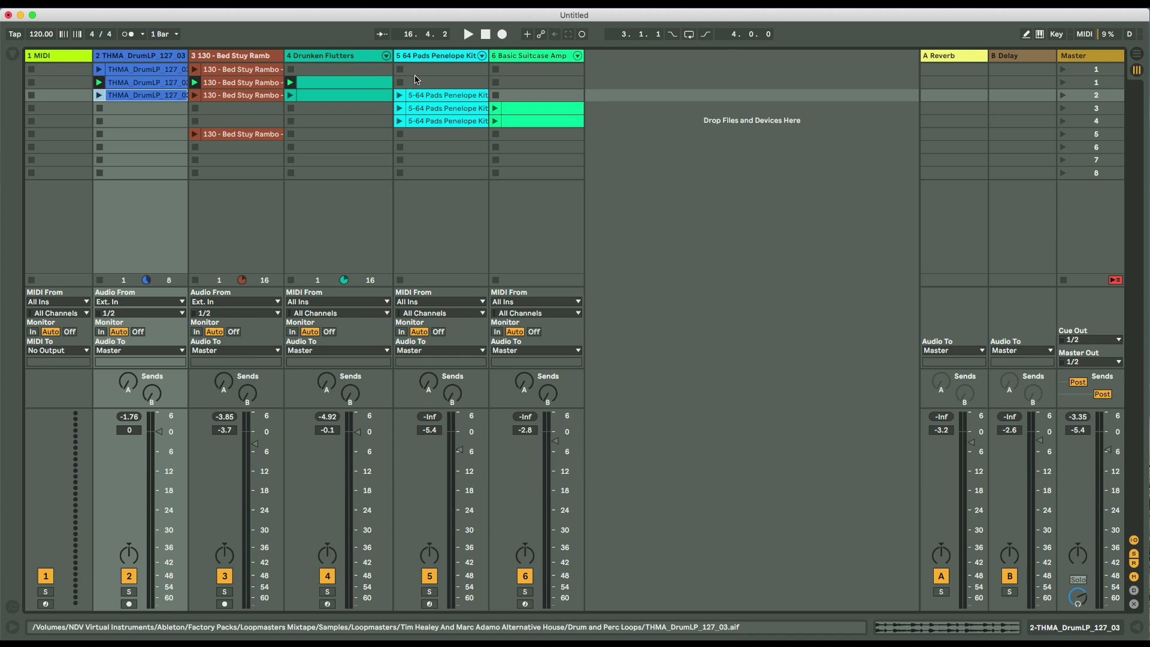
left_click(1061, 96)
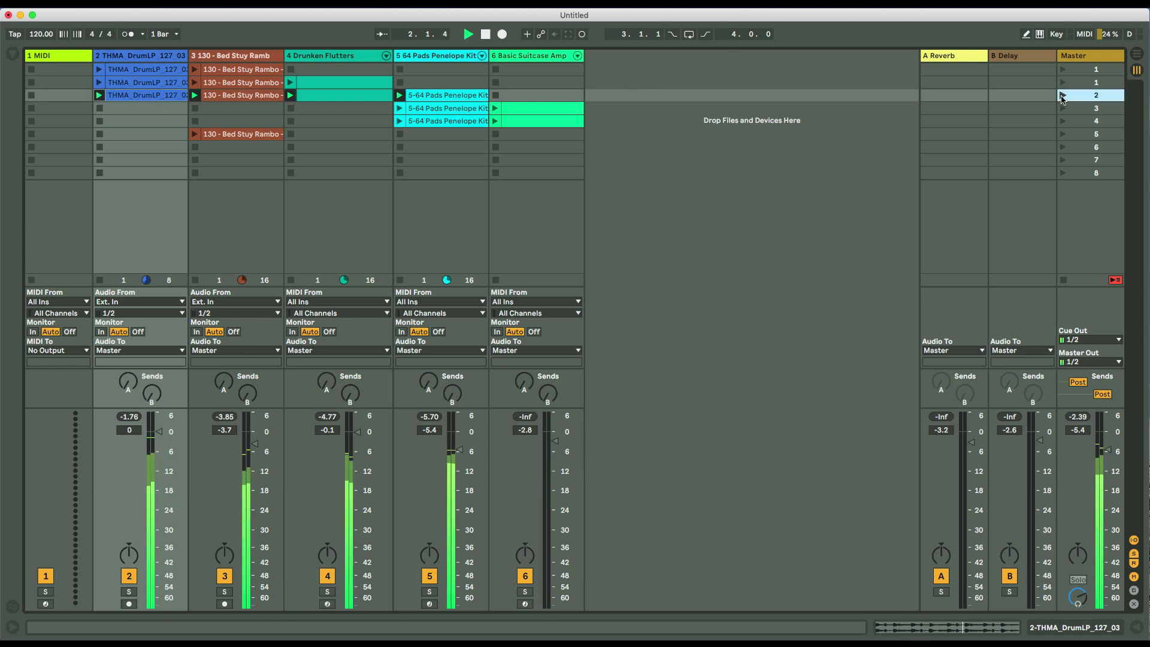
key("space")
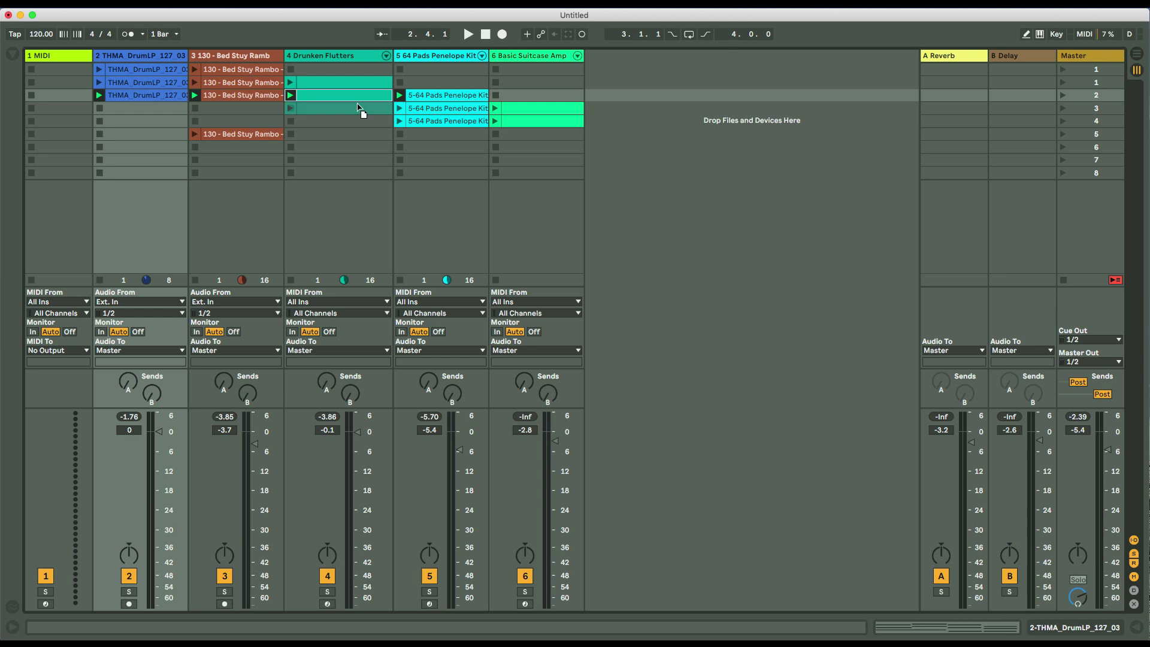
Duplicate the scene 2 Drunken Flutters, Bed Stuy bass and THMA drum loop clips into scene 3.
left_click(358, 97)
key("super+d")
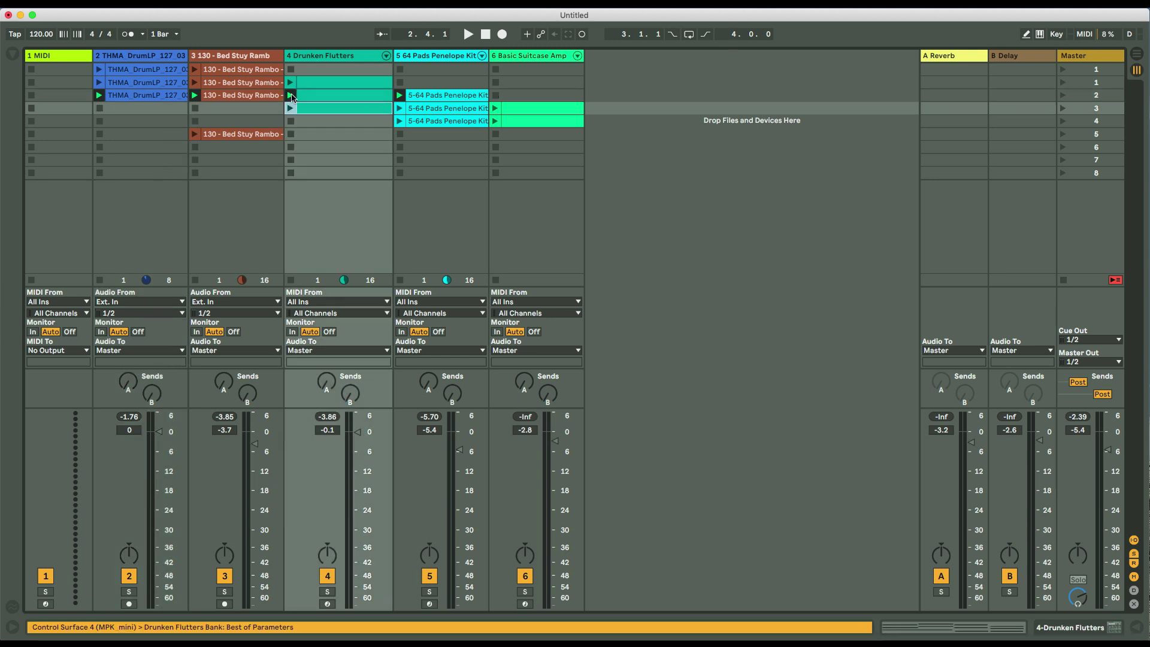
left_click(261, 97)
key("super+d")
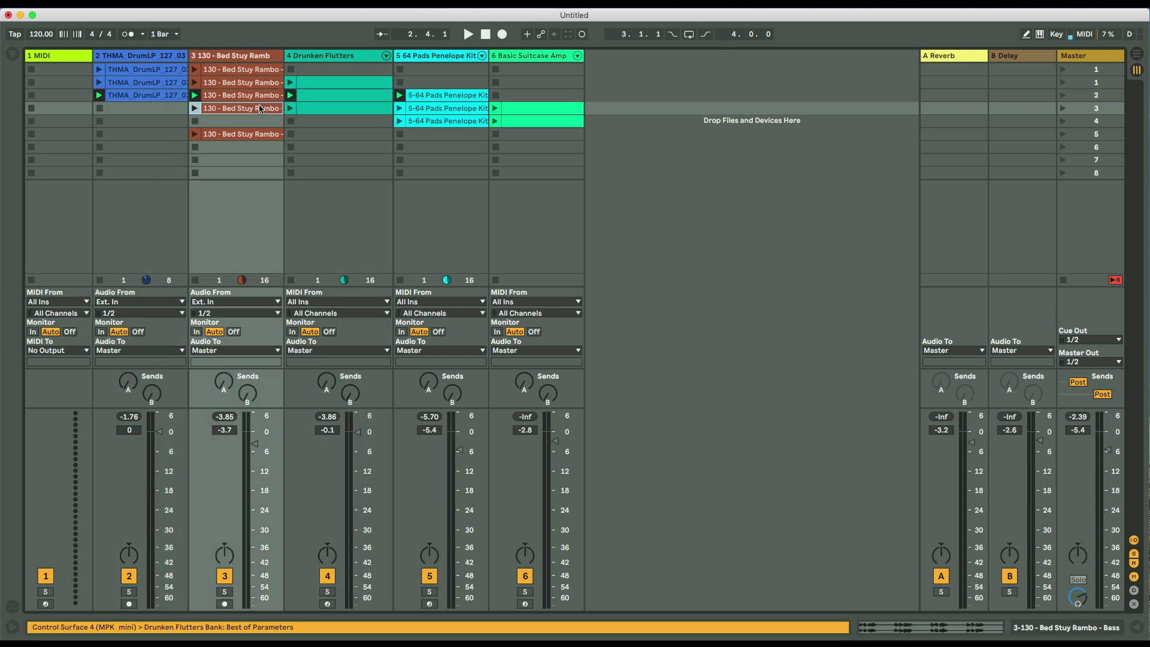
left_click(168, 98)
key("super+d")
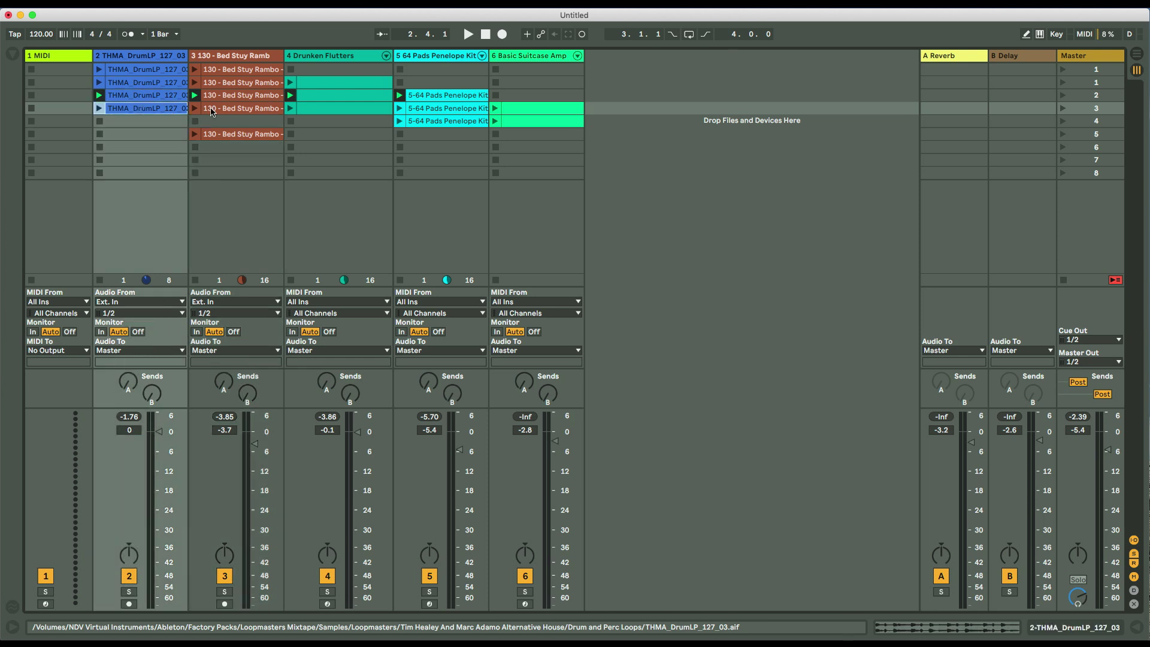
Delete the Basic Suitcase Amp and 64 Pads Penelope Kit clips in scene 4 and the Bed Stuy bass clip in scene 5.
left_click(543, 124)
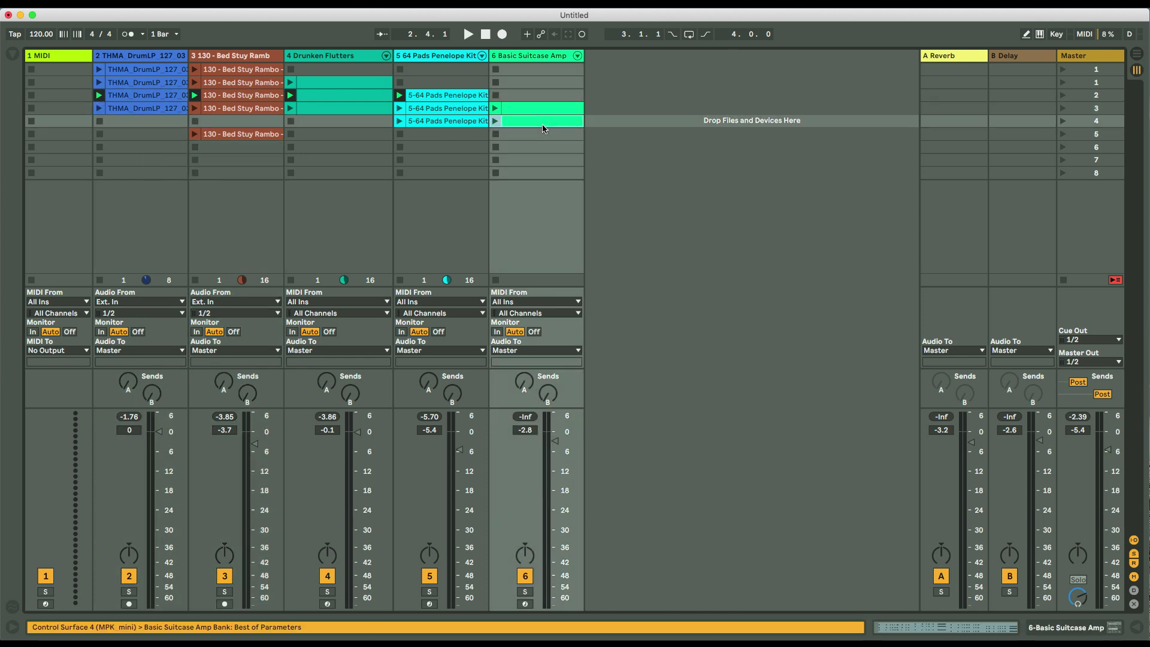
key("Delete")
left_click(472, 124)
key("Delete")
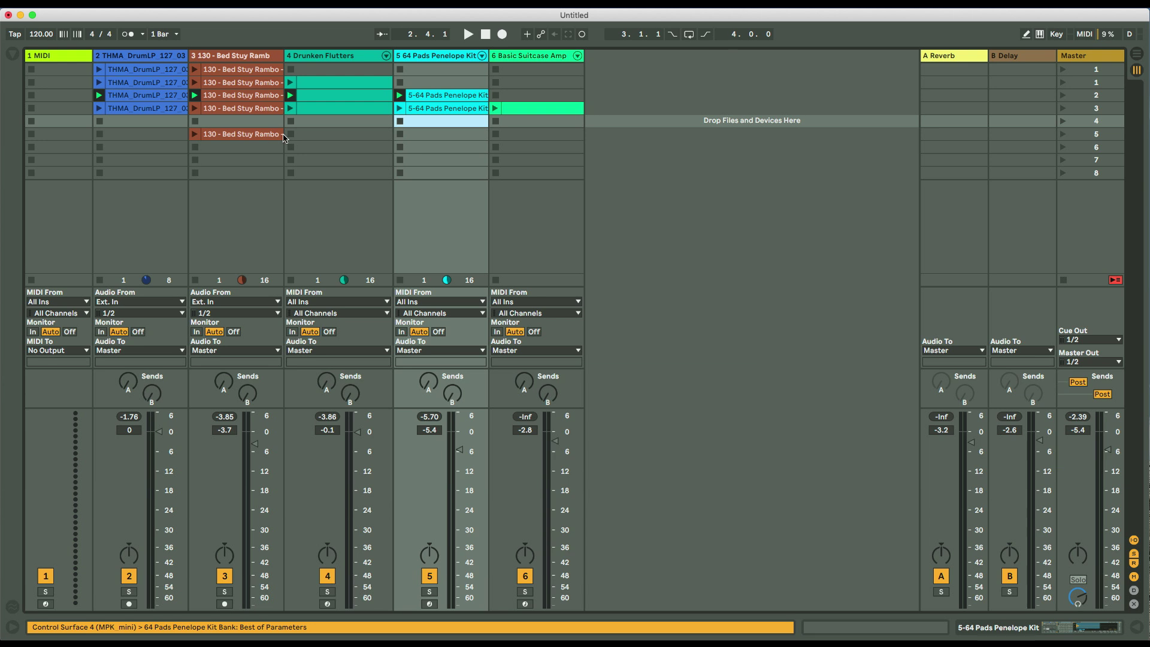
left_click(264, 135)
key("Delete")
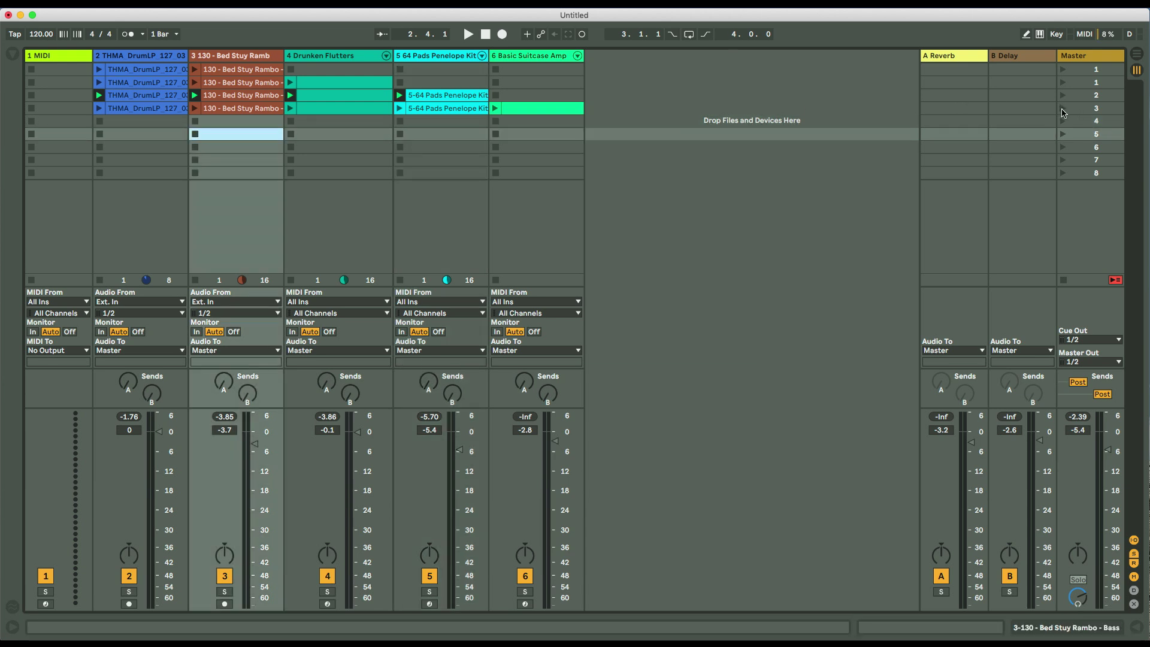
Play scene 3, stopping the Bed Stuy bass and relaunching its Basic Suitcase Amp and 64 Pads Penelope Kit clips individually.
left_click(1062, 110)
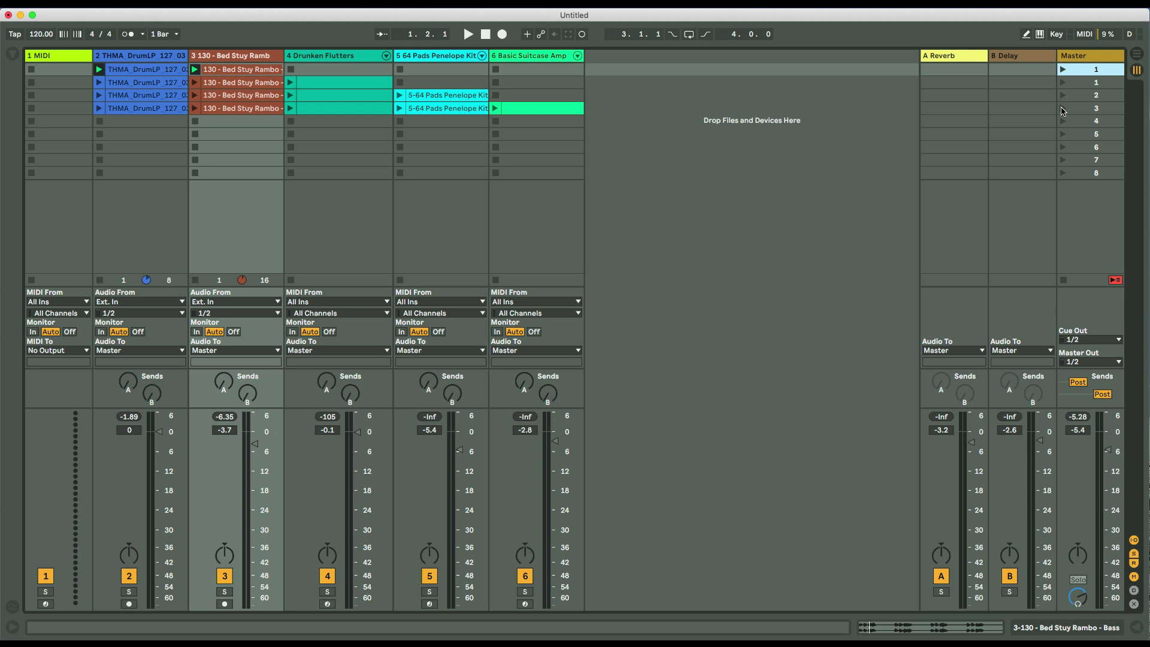
left_click(1061, 109)
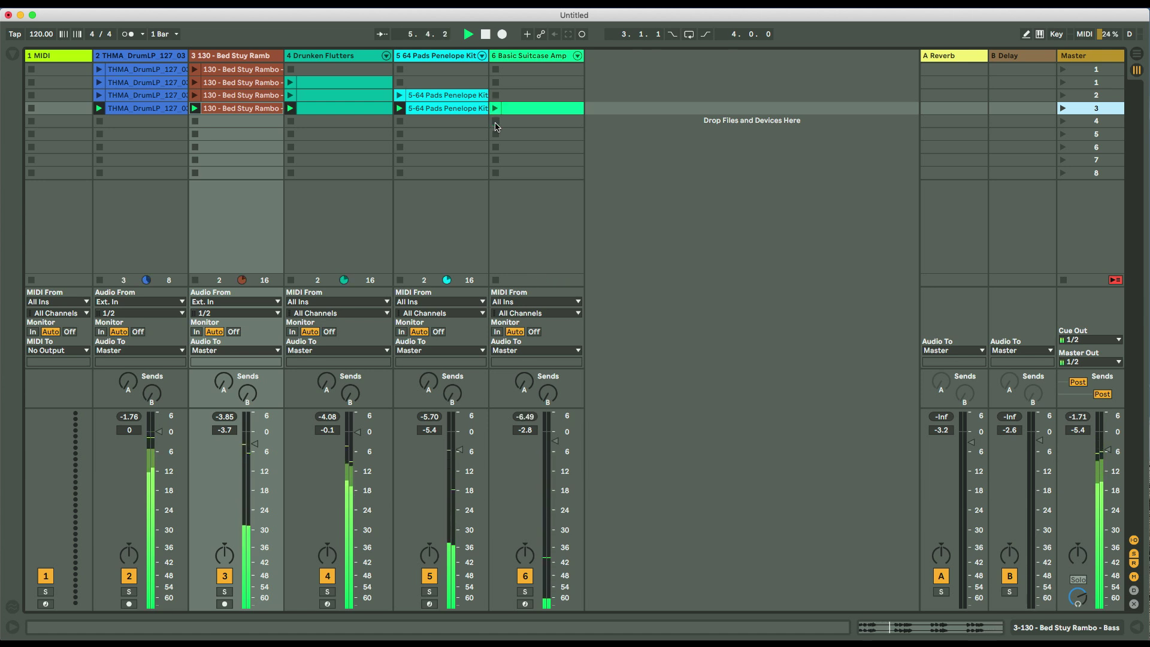
left_click(196, 121)
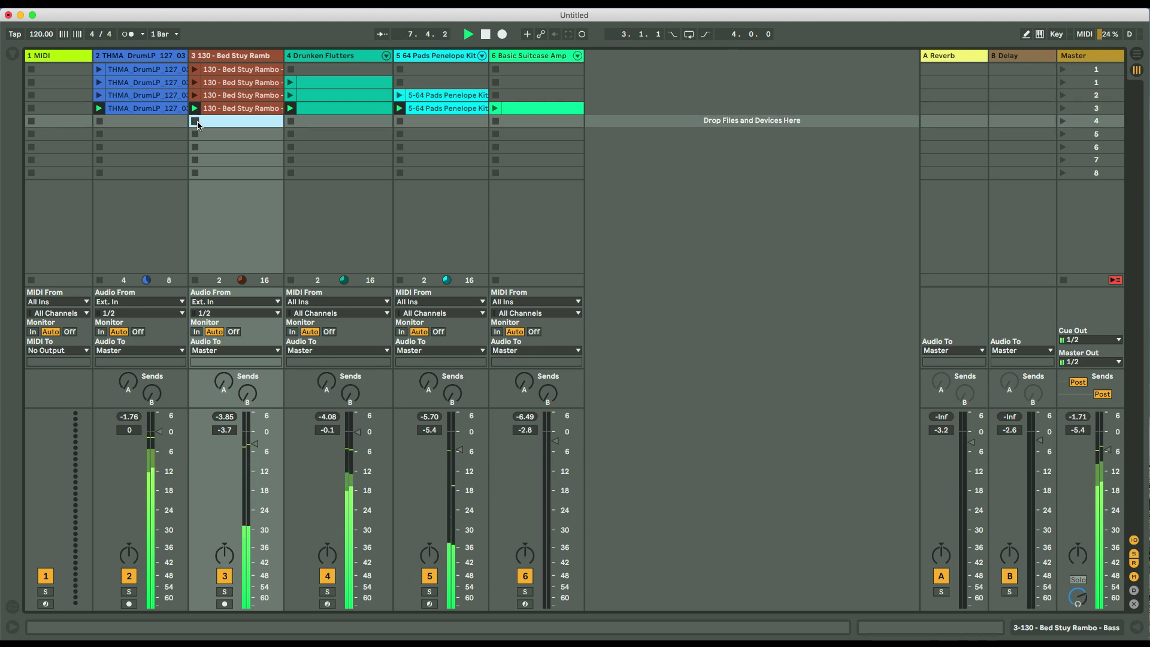
left_click(399, 122)
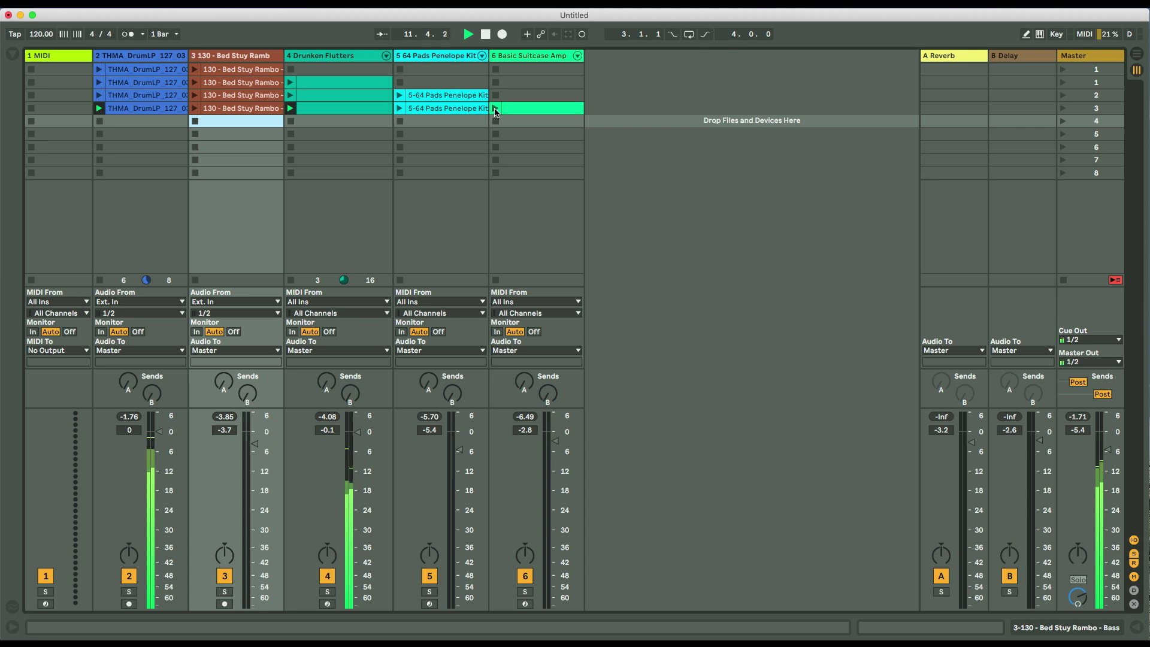
left_click(495, 109)
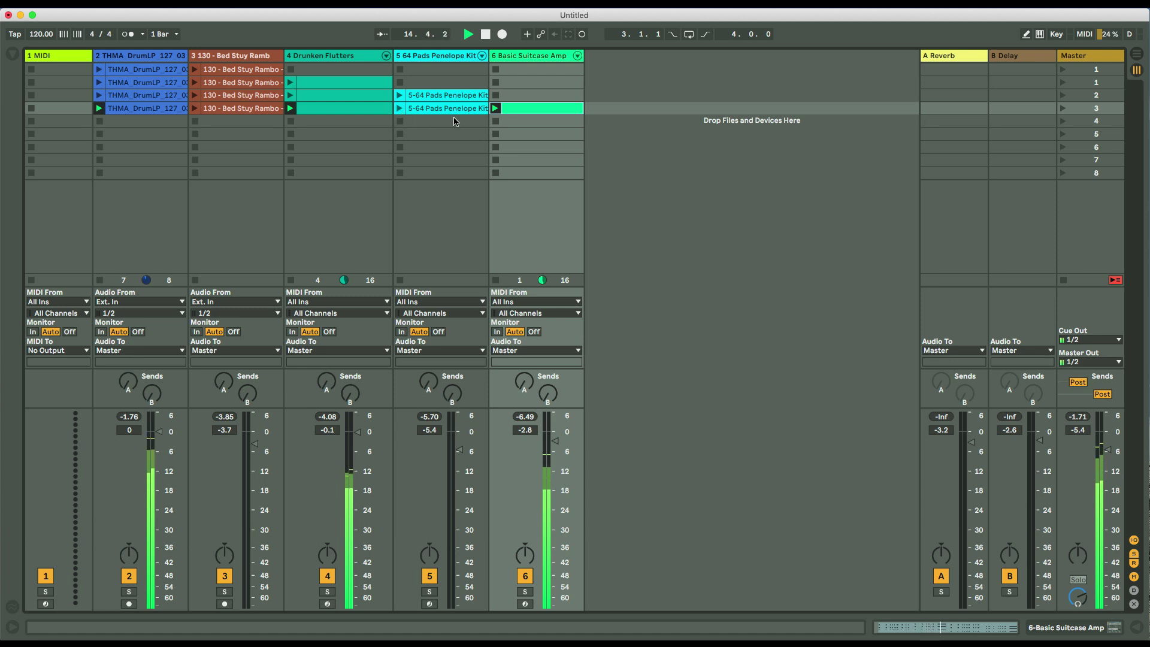
left_click(398, 109)
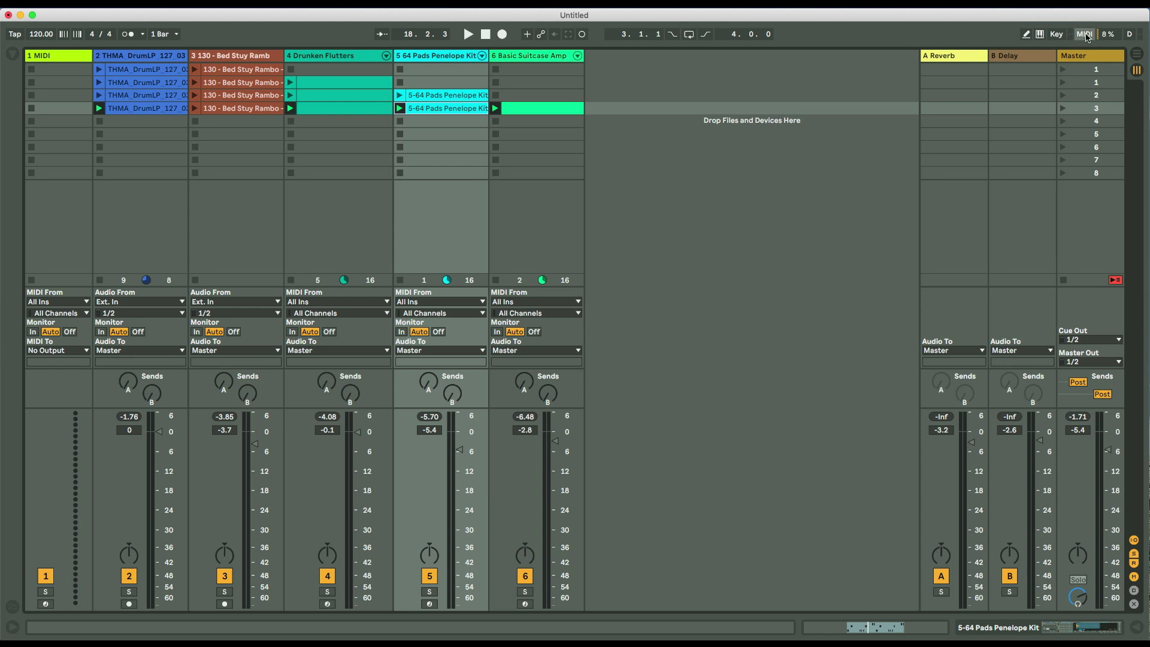
MIDI-map the second scene's launch to note G1 on channel 10, leave mapping mode and launch scene 3.
left_click(1085, 35)
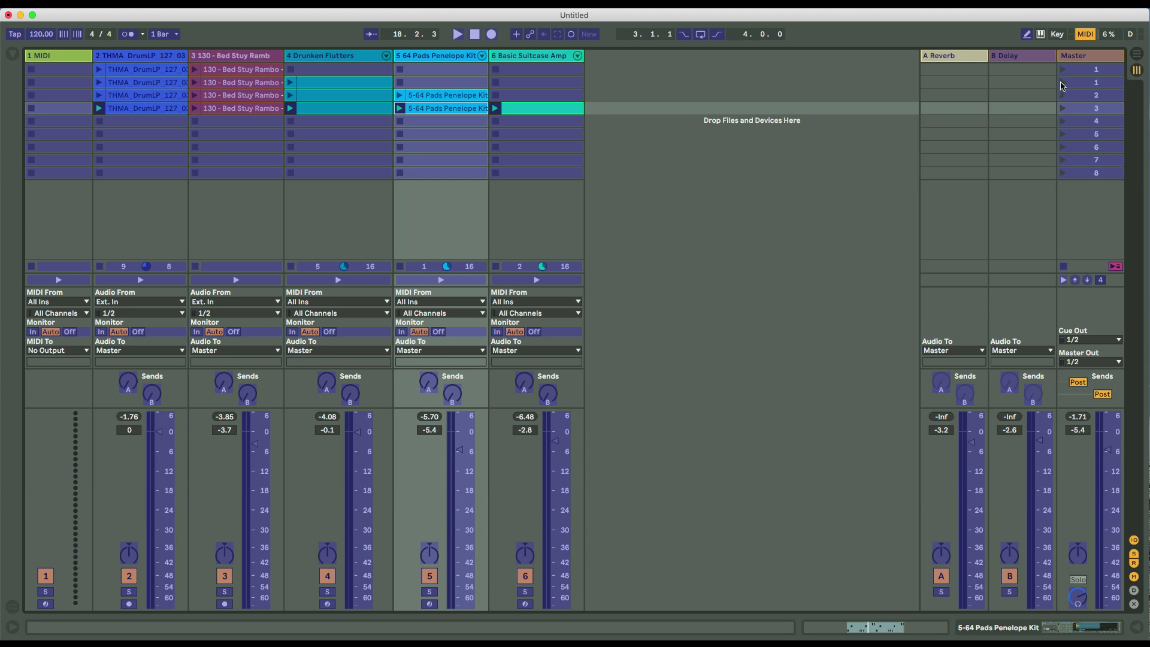
left_click(1062, 85)
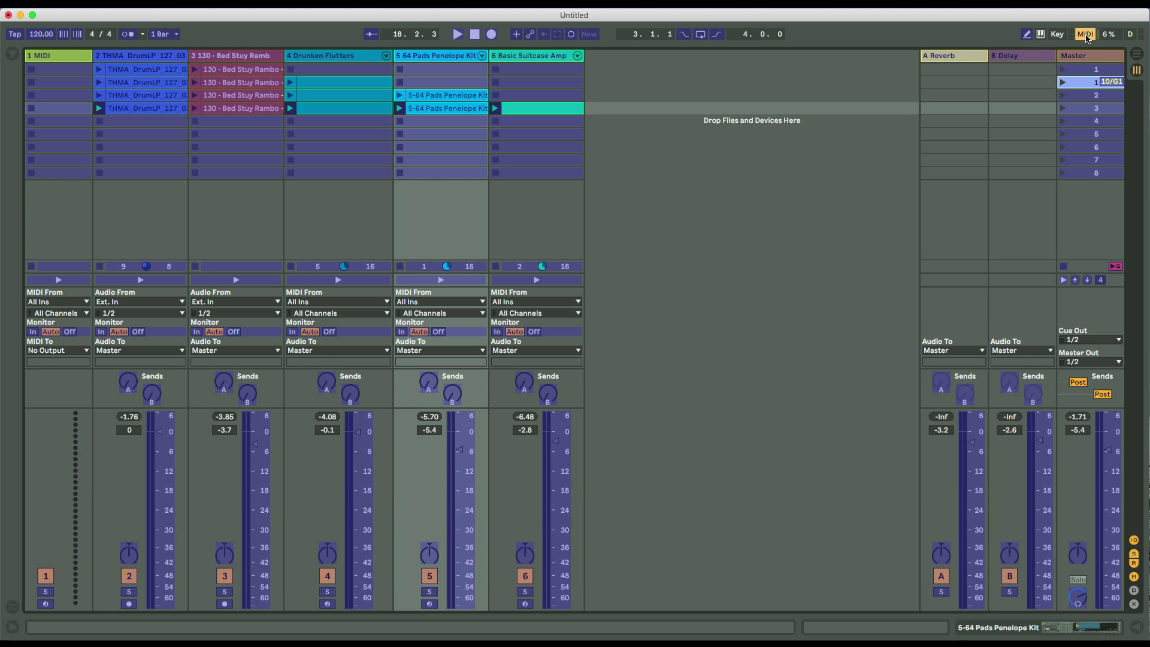
left_click(1086, 35)
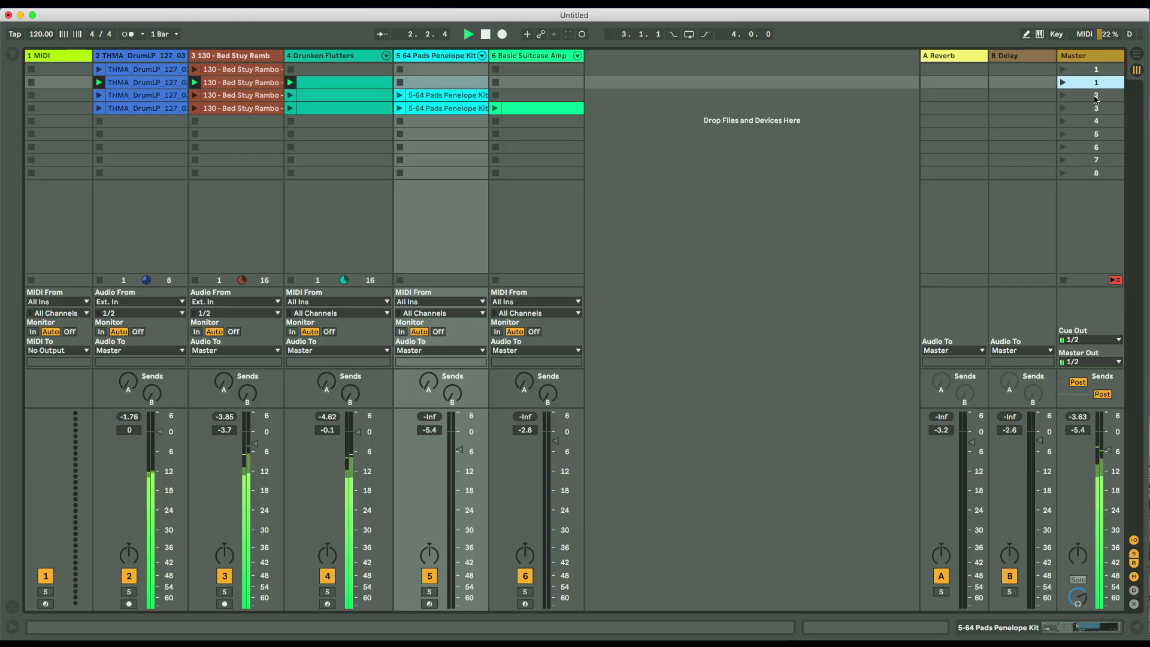
key("space")
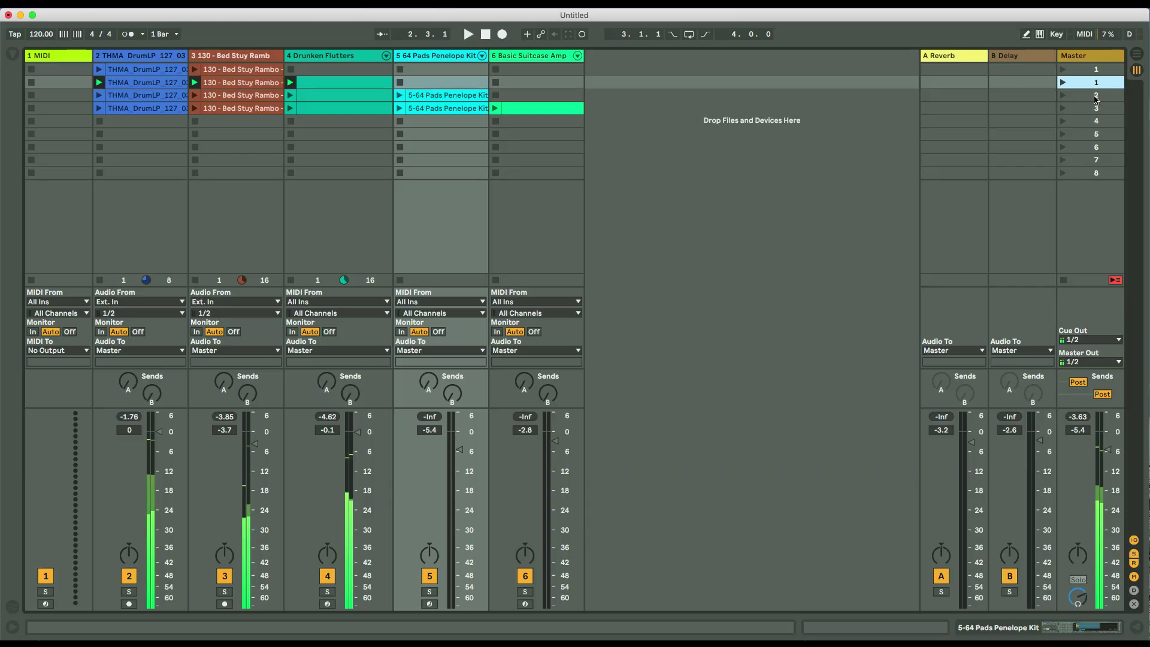
left_click(1063, 109)
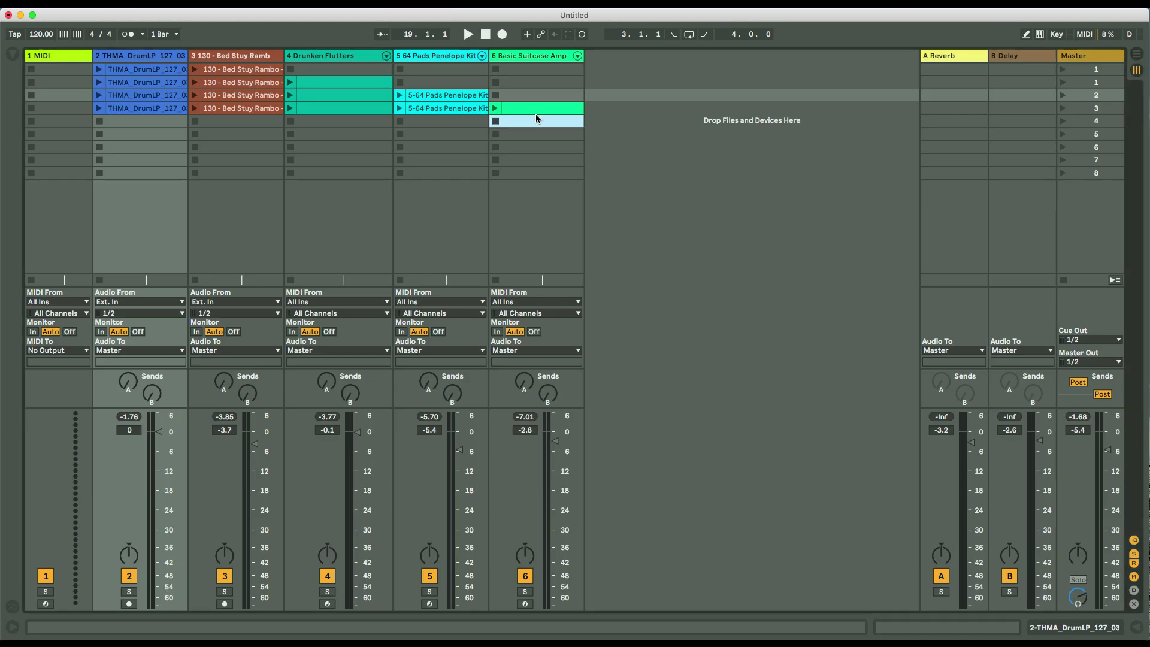
Select the scene 3 Basic Suitcase Amp clip, check the Arrangement View and return to the Session View.
left_click(535, 111)
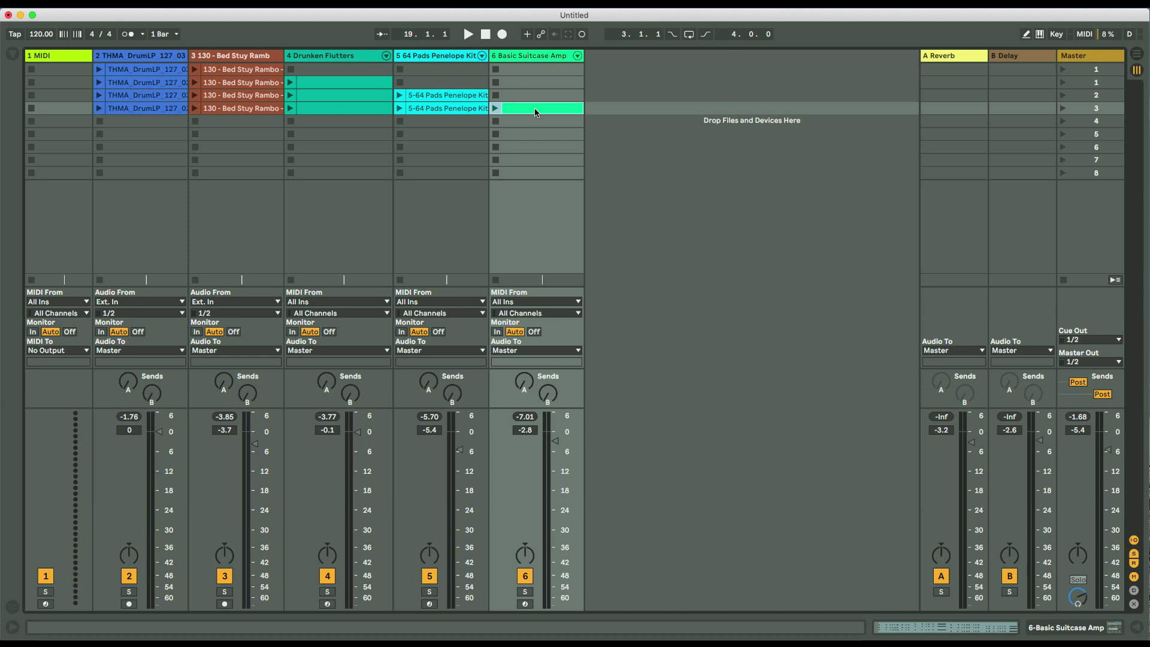
key("Tab")
mouse_move(534, 109)
left_mouse_down()
mouse_move(557, 143)
mouse_move(531, 110)
left_mouse_up()
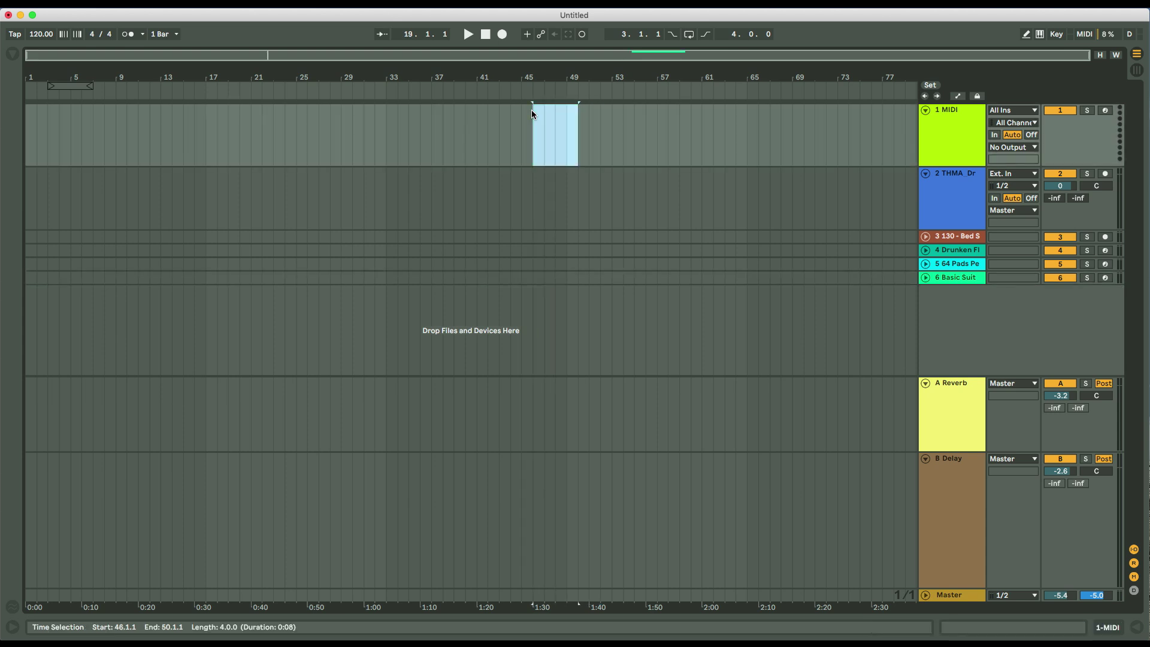
key("Tab")
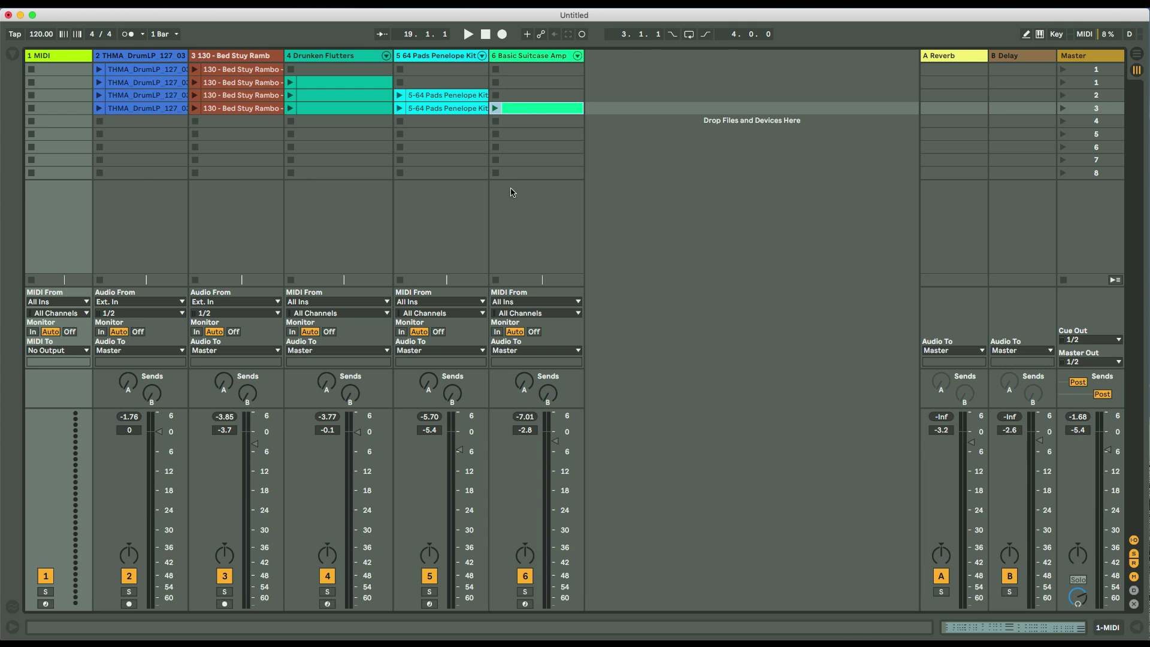
Copy the four THMA_DrumLP clips into the Arrangement View's first track at bar 33, and remove them again.
left_click_drag(146, 138, 146, 73)
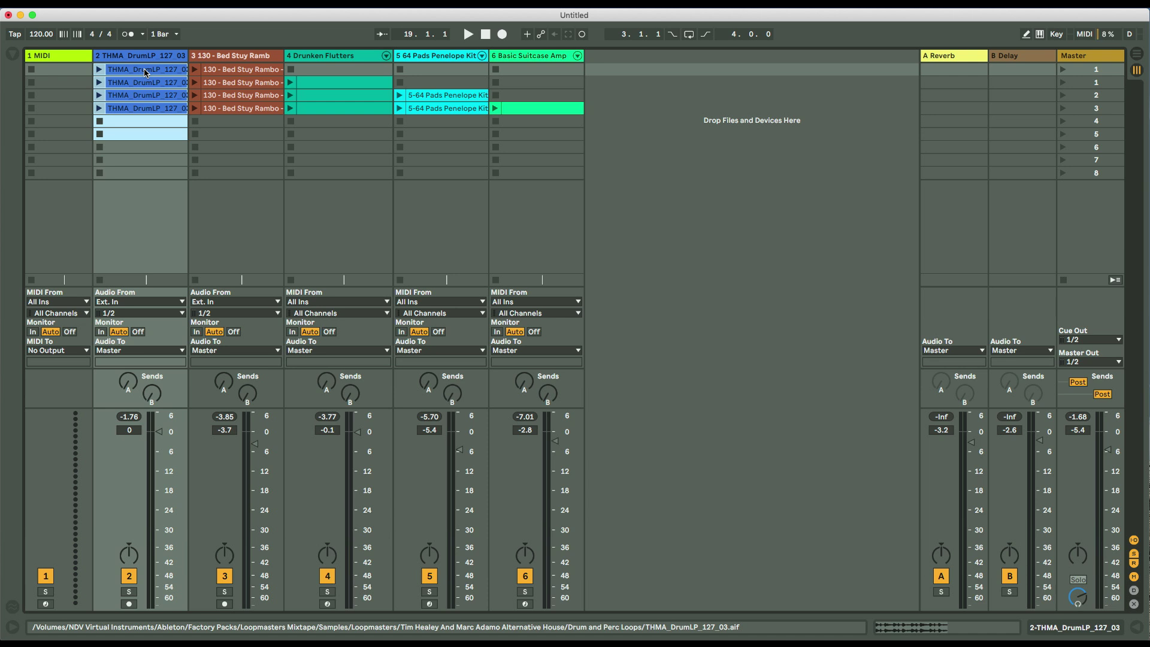
key("Tab")
left_click_drag(145, 72, 392, 159)
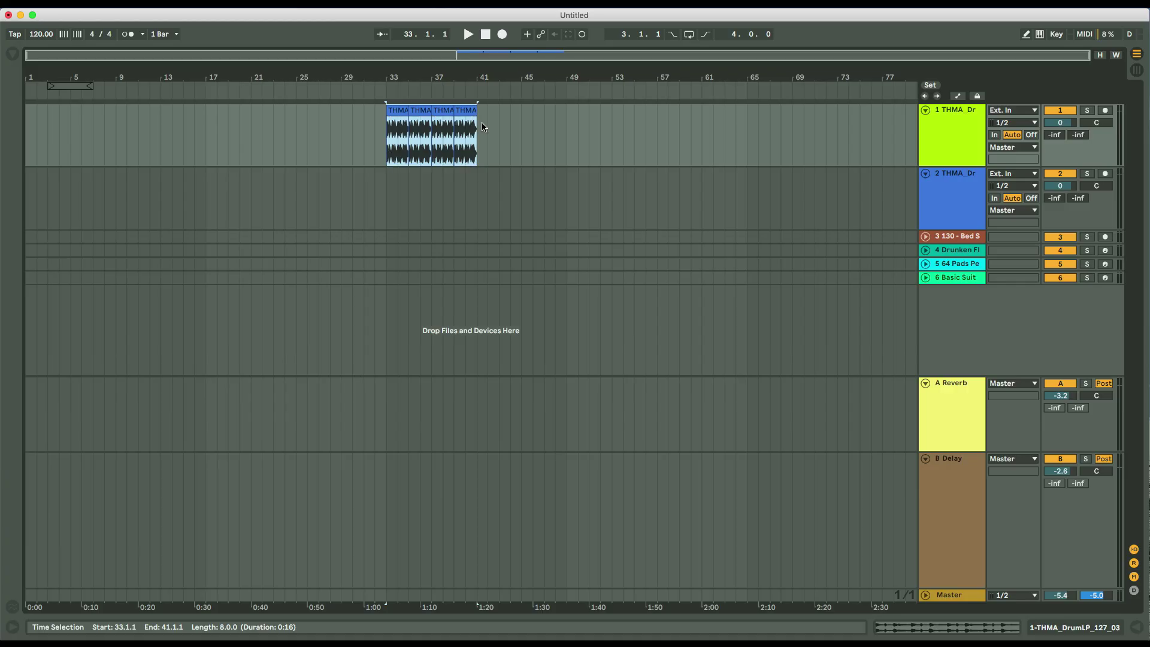
key("Delete")
key("Tab")
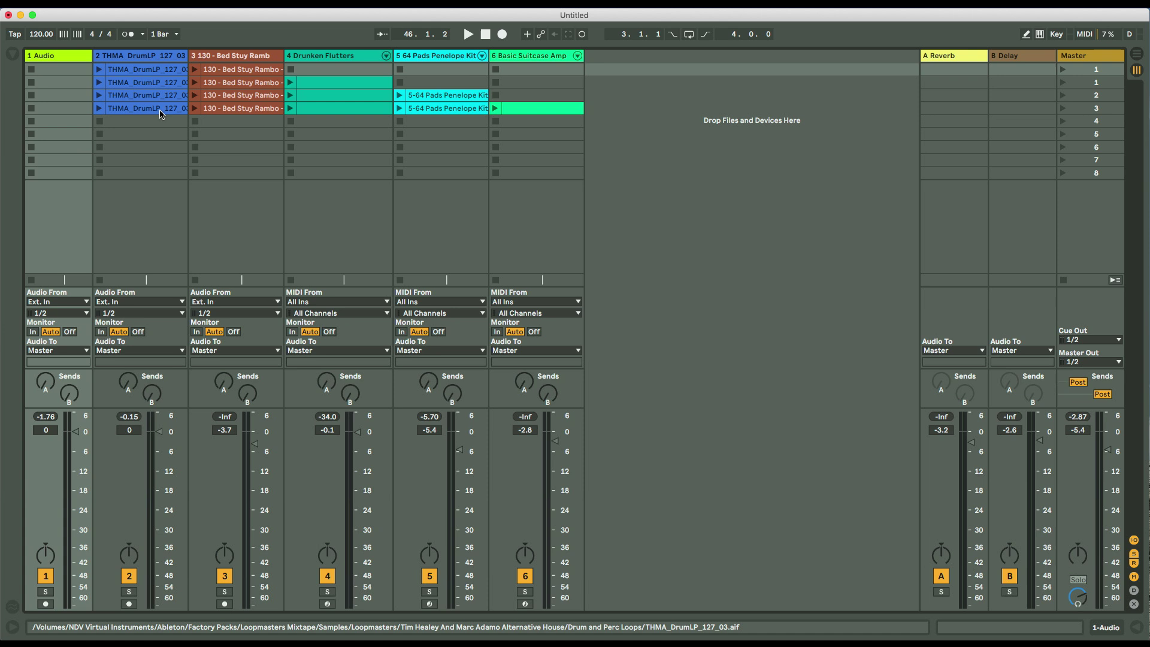
Copy all Session View clips from the THMA drum track through the Basic Suitcase Amp track into the Arrangement View at bar 42.
left_click_drag(145, 110, 144, 70)
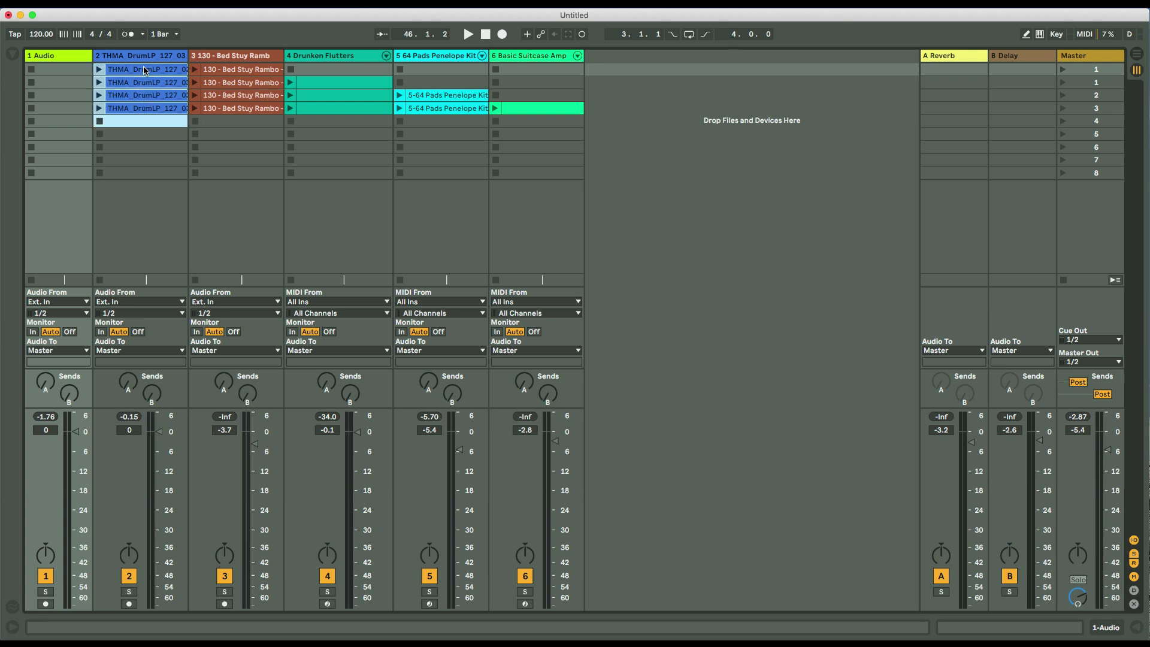
left_click_drag(194, 68, 542, 75)
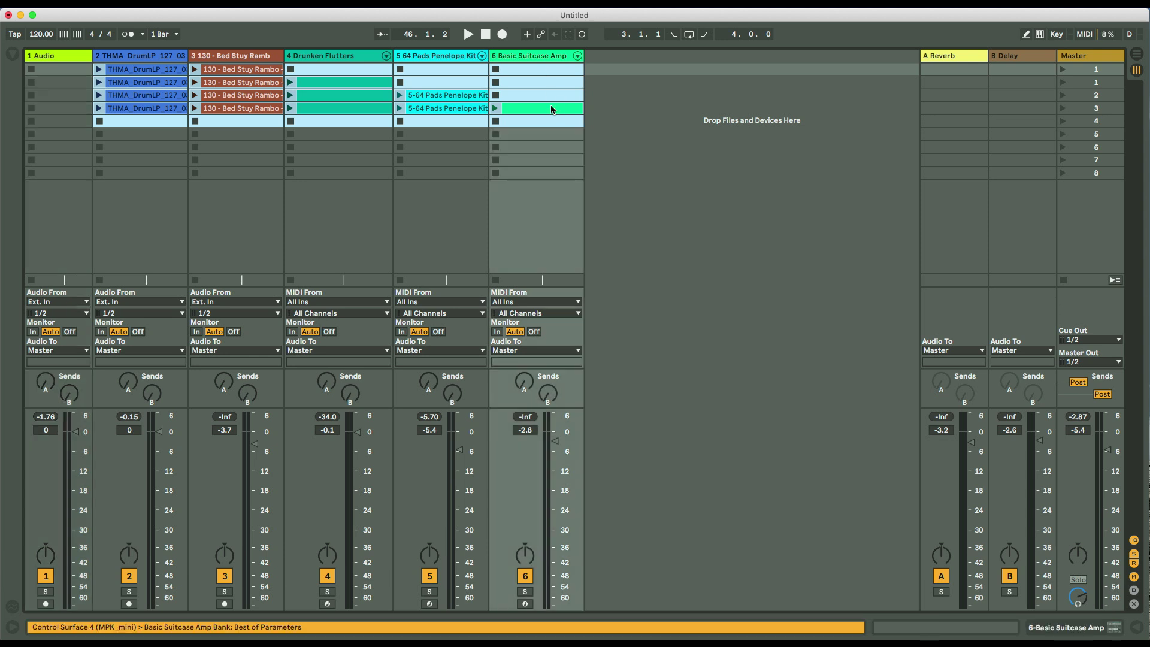
key("Tab")
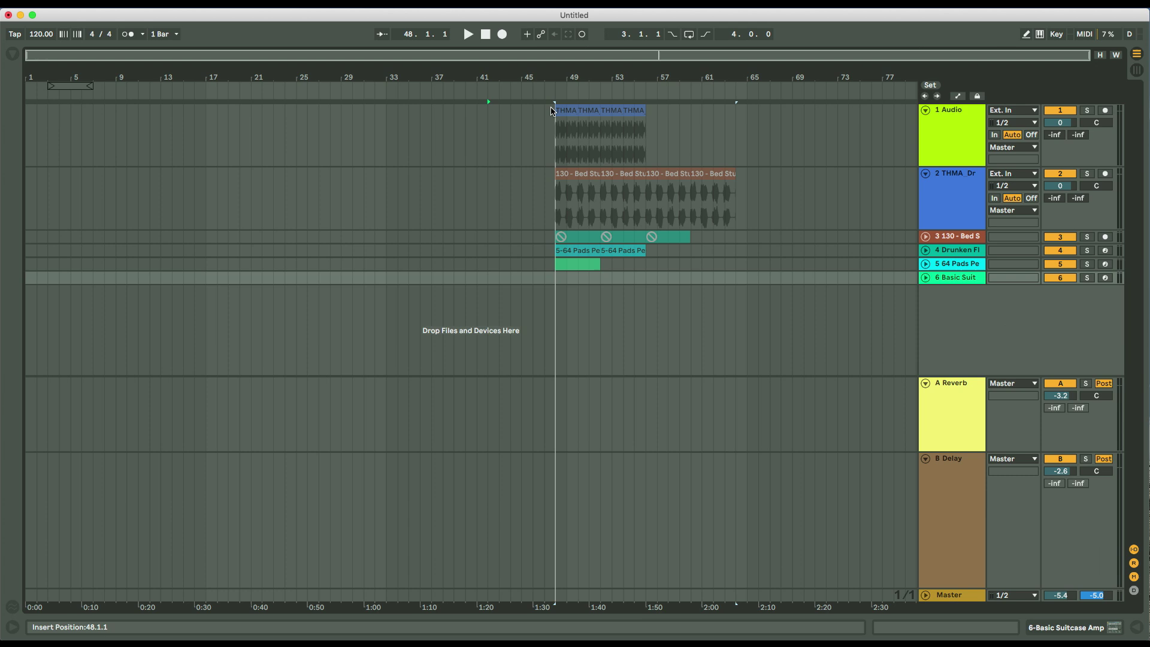
mouse_move(557, 212)
left_mouse_down()
mouse_move(569, 208)
mouse_move(578, 141)
mouse_move(490, 133)
left_mouse_up()
left_click(589, 278)
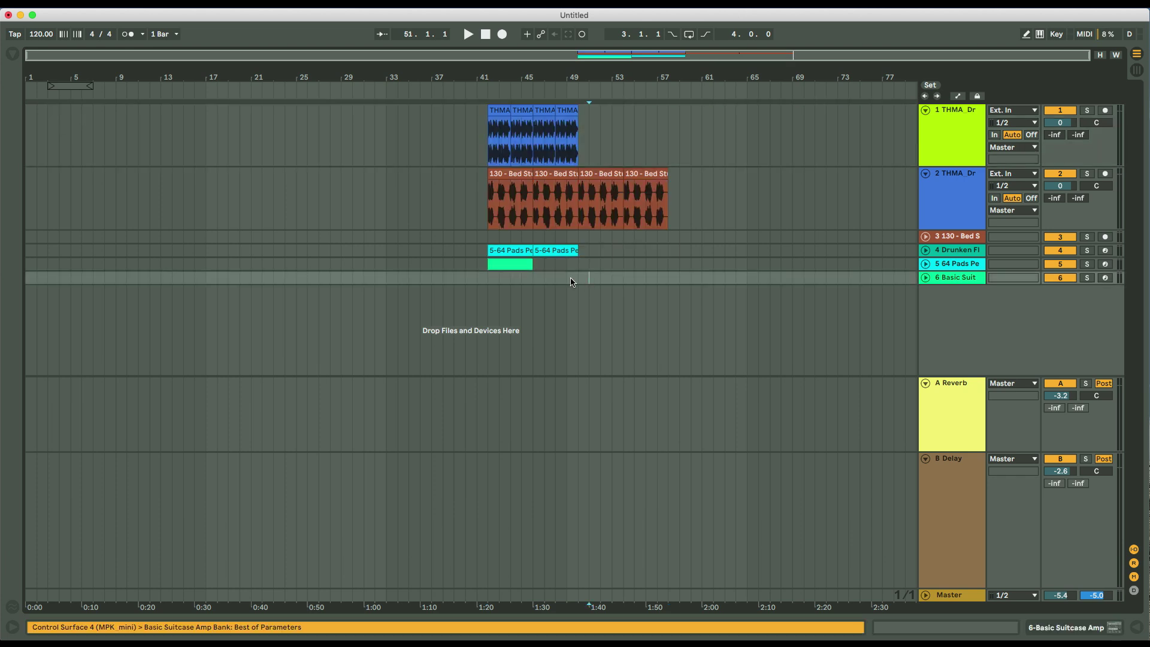
Move the arrangement's 64 Pads Penelope Kit and Basic Suitcase Amp clips down onto their own tracks and play the arrangement.
left_click_drag(522, 265, 550, 264)
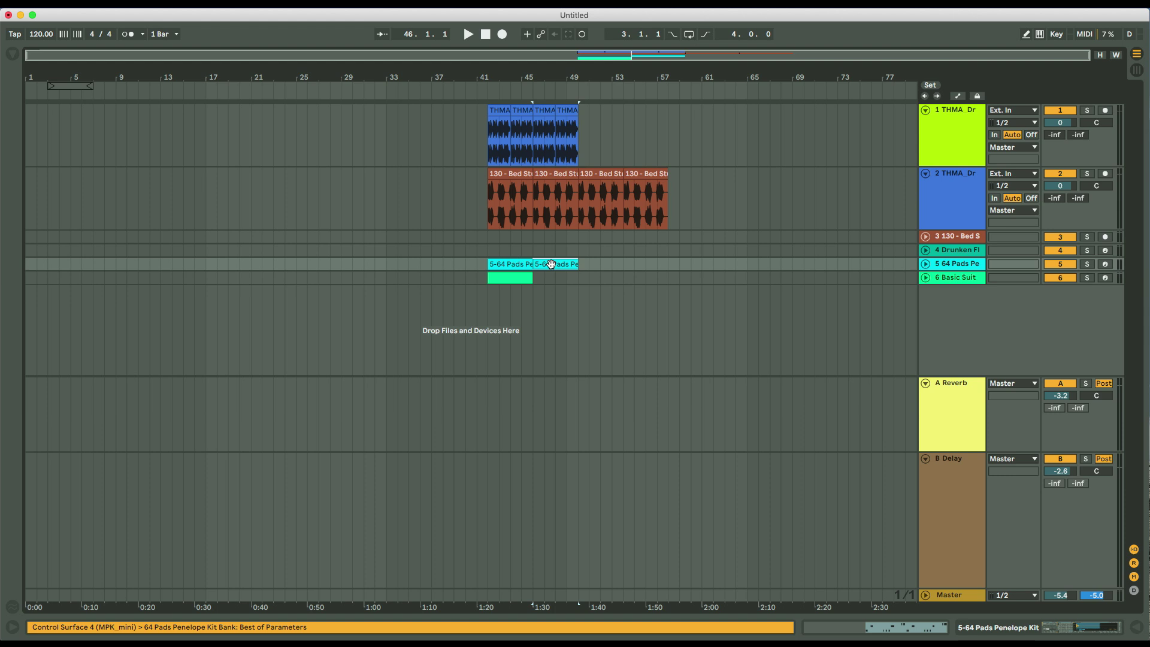
key("space")
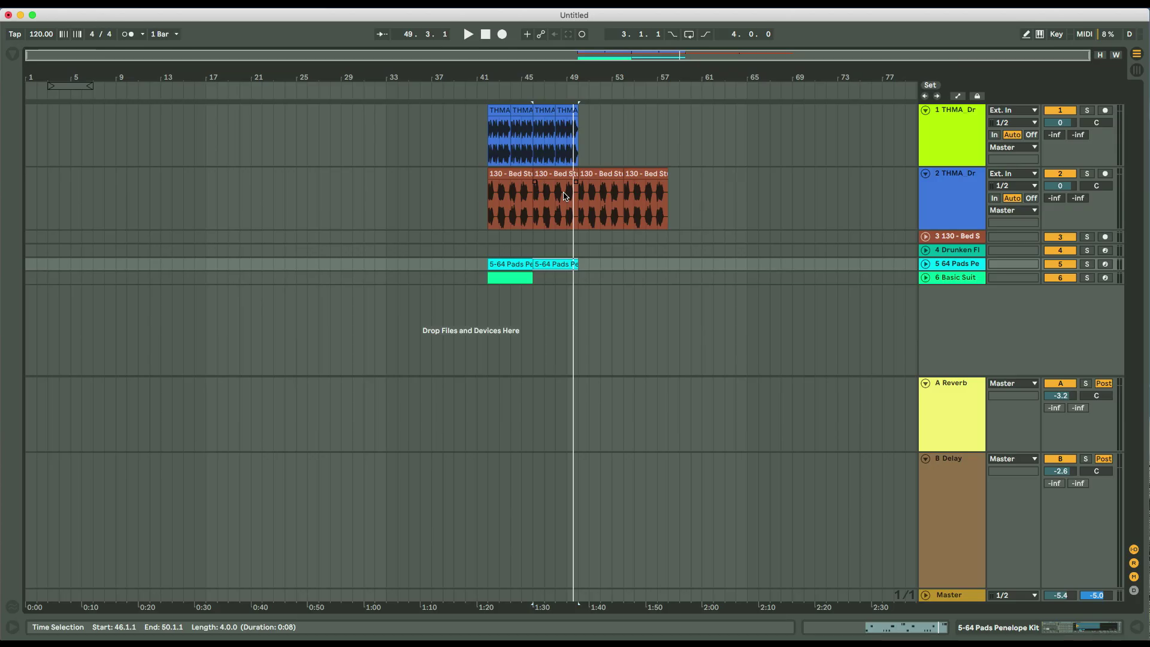
Delete the Bed Stuy bass clip at bar 50 in the arrangement.
left_click(612, 174)
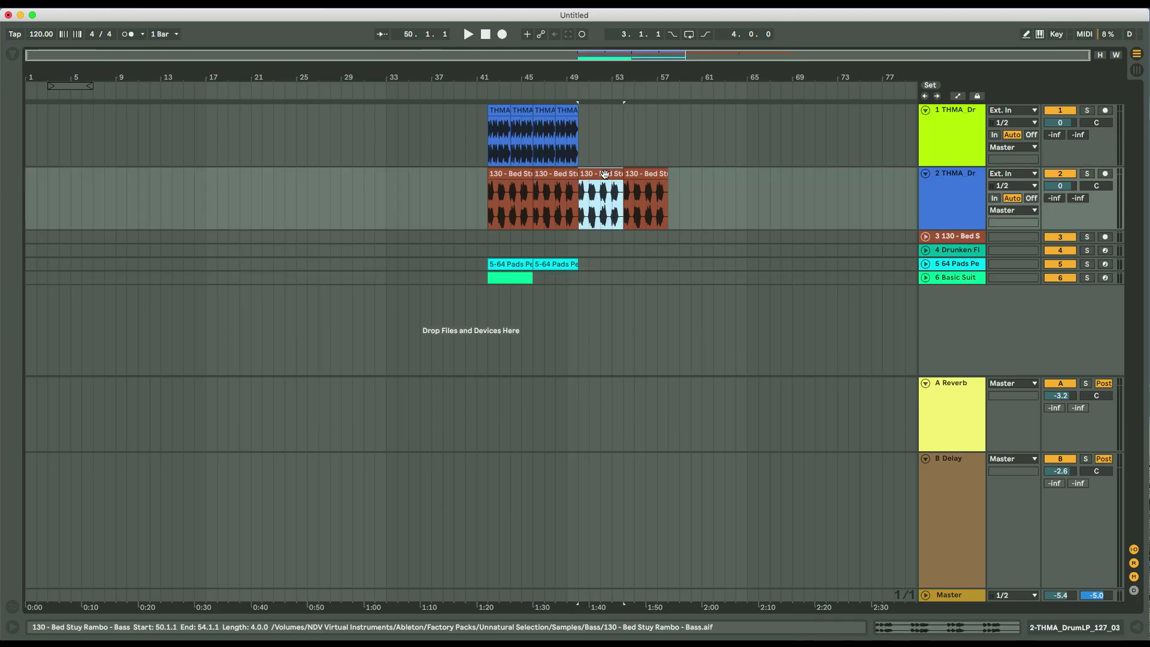
key("Delete")
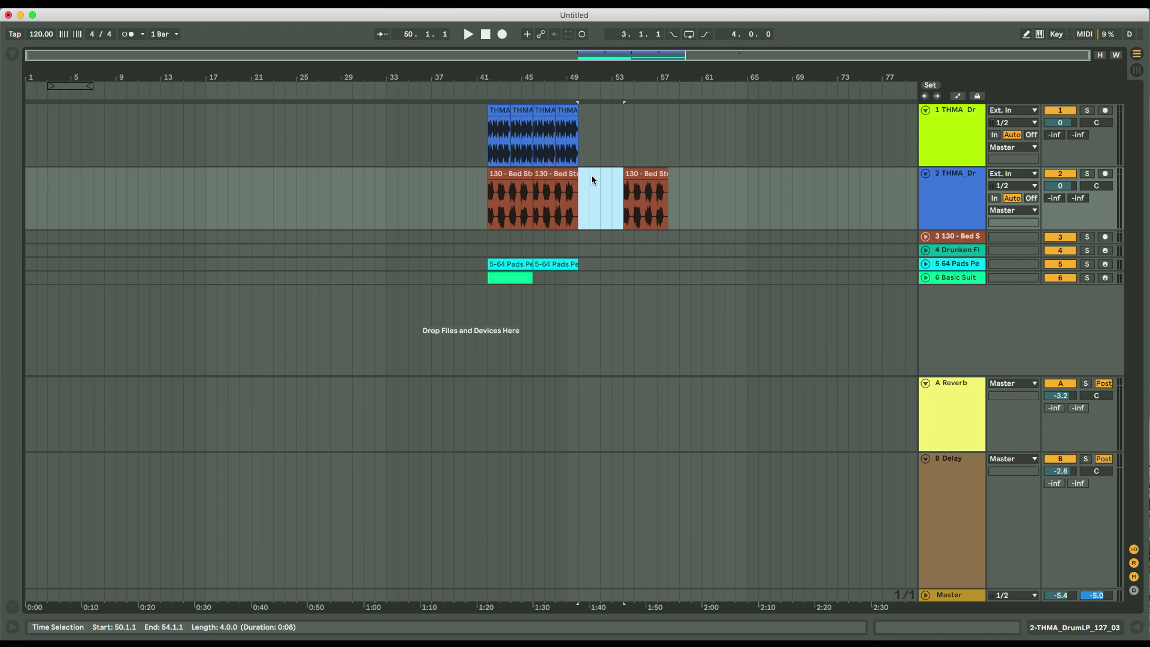
Paste a copy of the bar 54 Bed Stuy bass clip at bar 60 and move it further along its track.
left_click(643, 174)
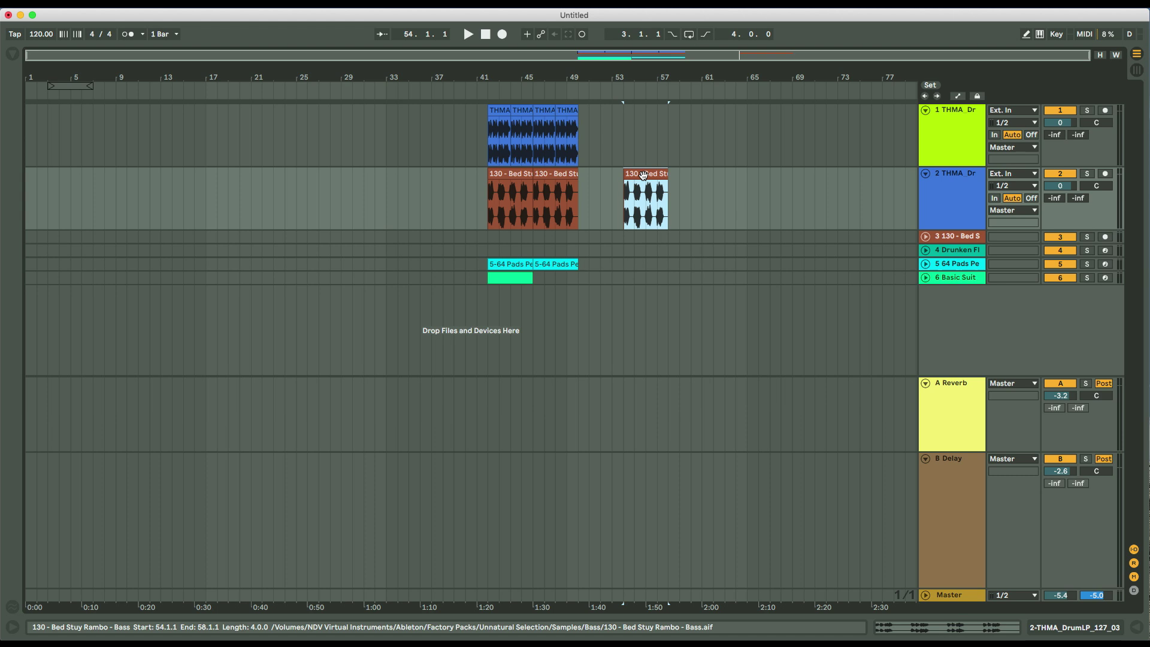
left_click(686, 178)
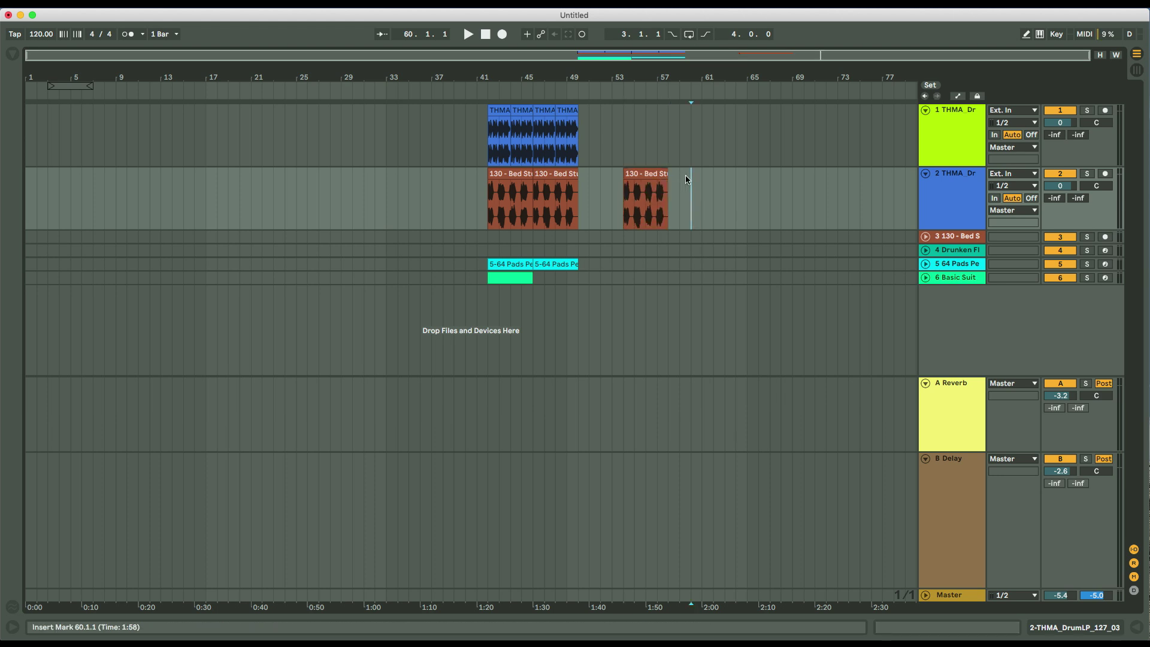
key("super+v")
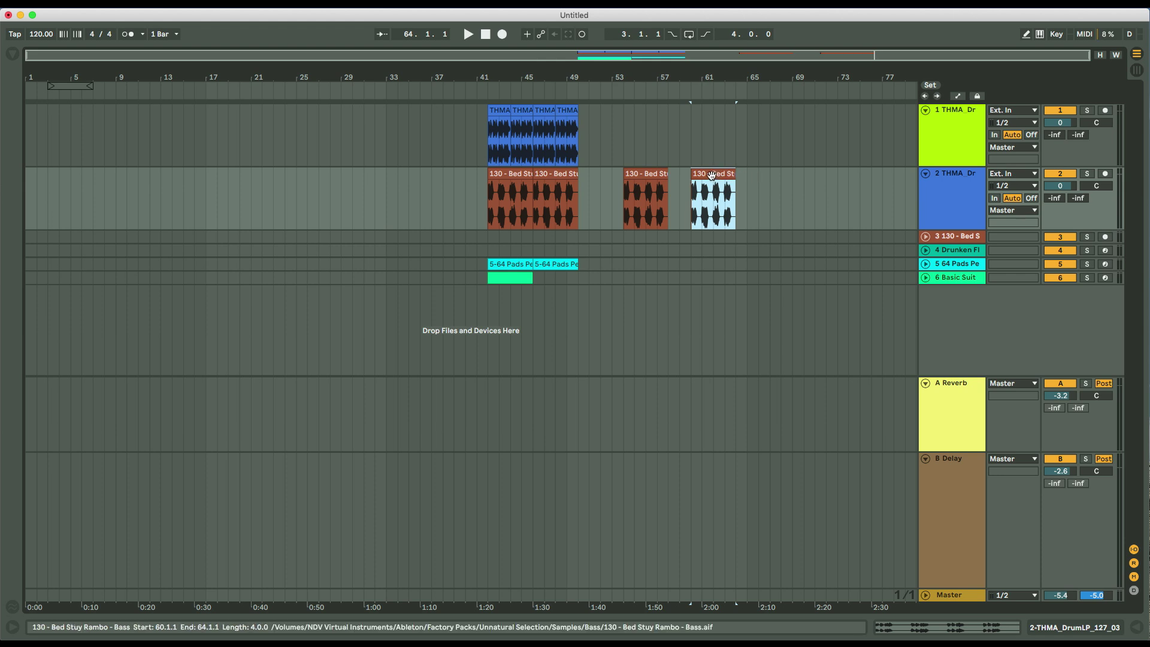
left_click_drag(711, 175, 789, 177)
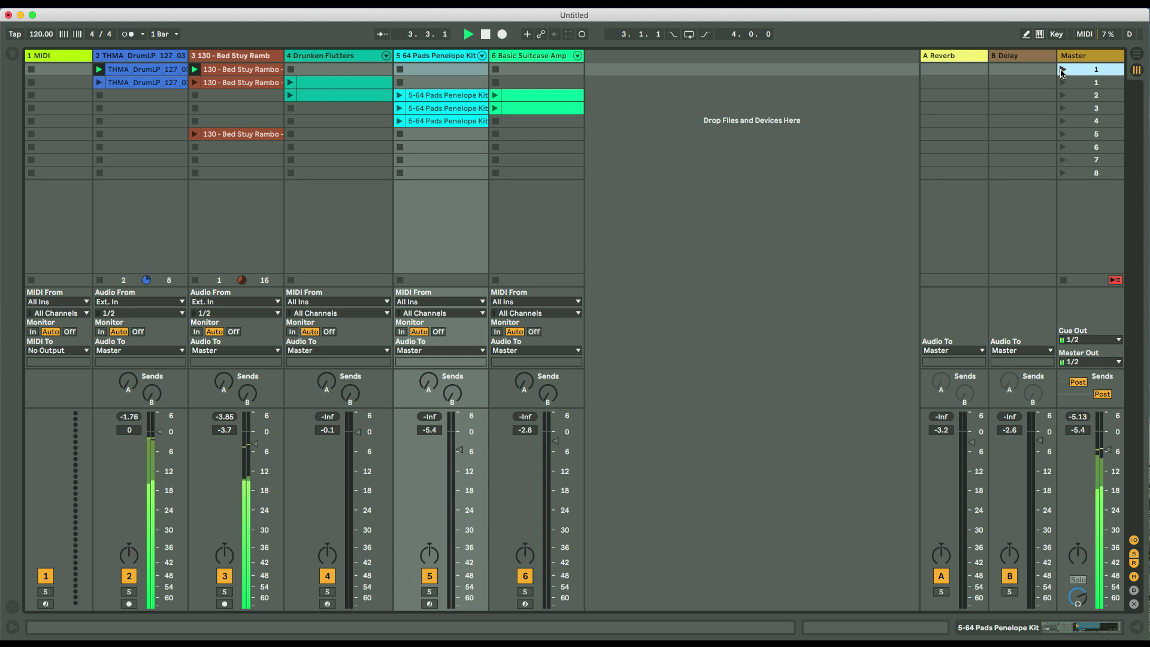
Launch the second scene in the Session View while the first scene's drum and bass clips are playing.
left_click(1061, 83)
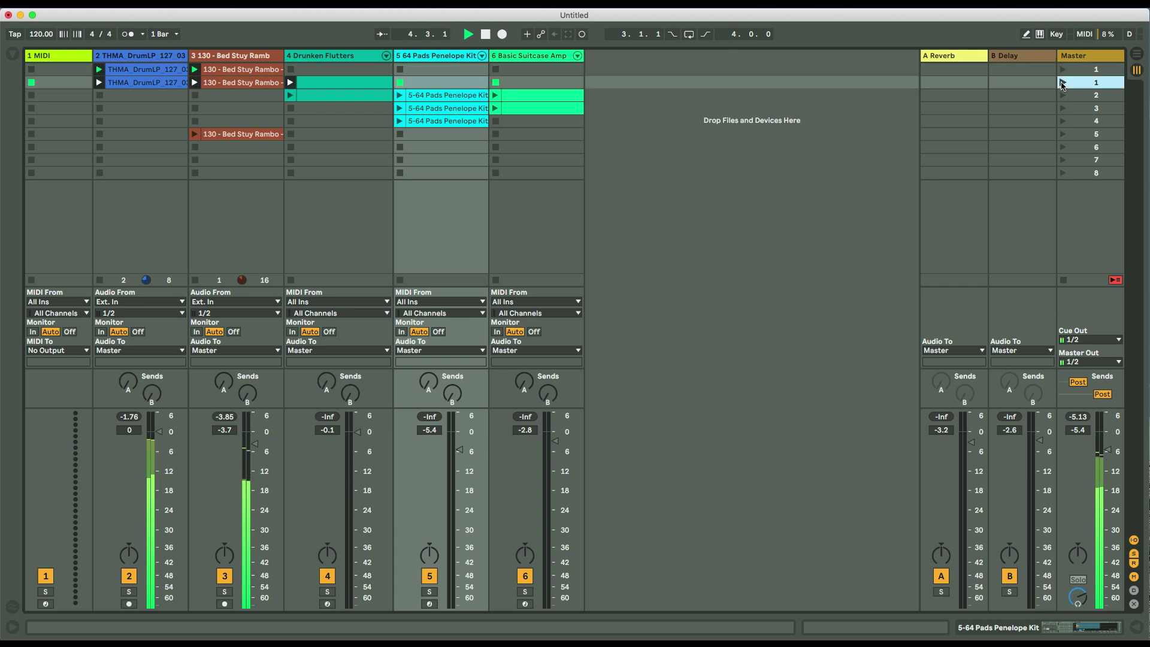